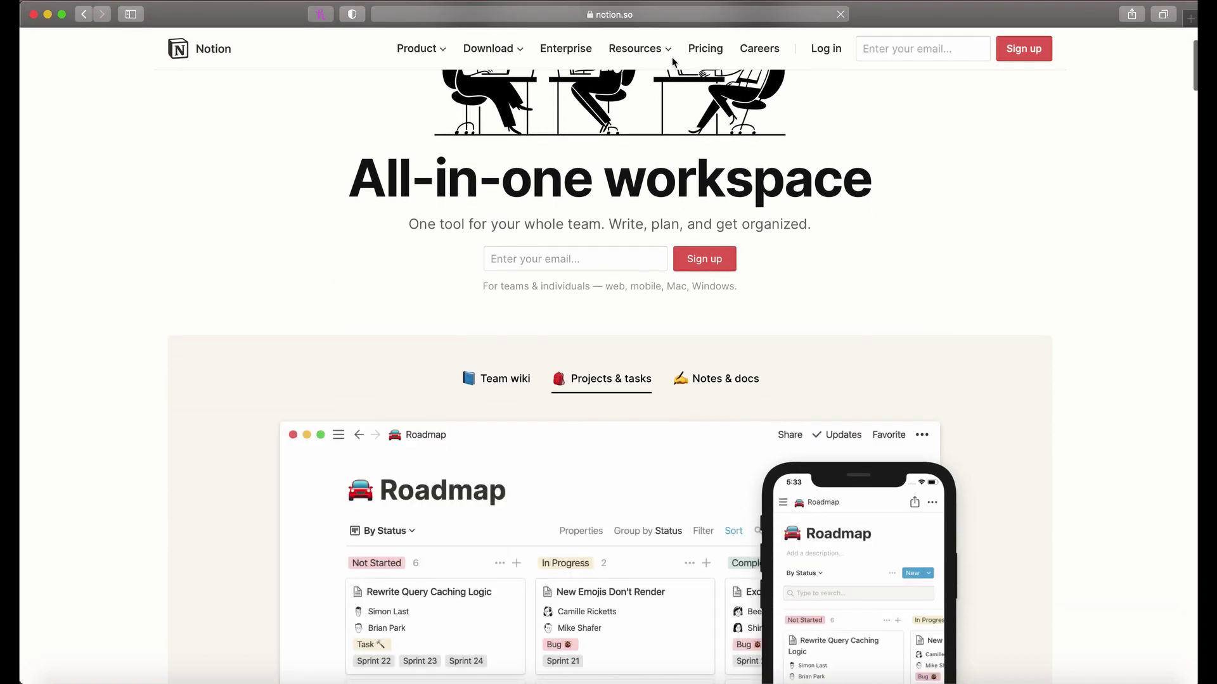
Step: Browse Notion's download pages for iOS & Android and for Mac & Windows
mouse_move(491, 49)
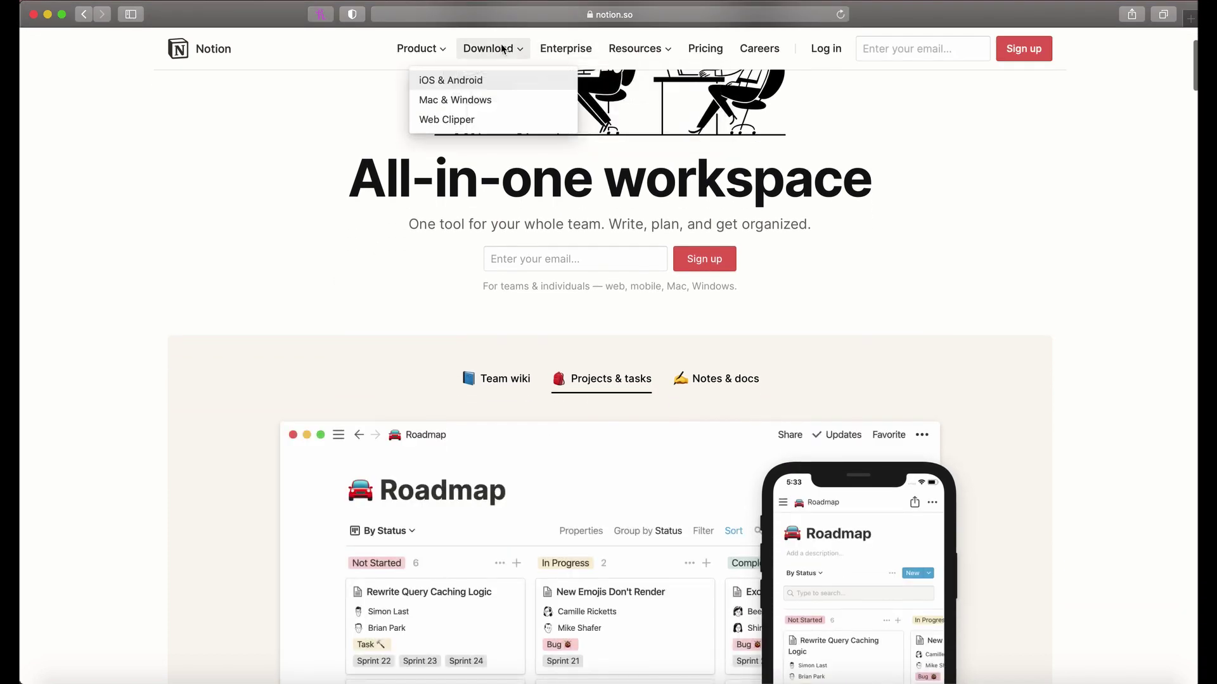
left_click(498, 81)
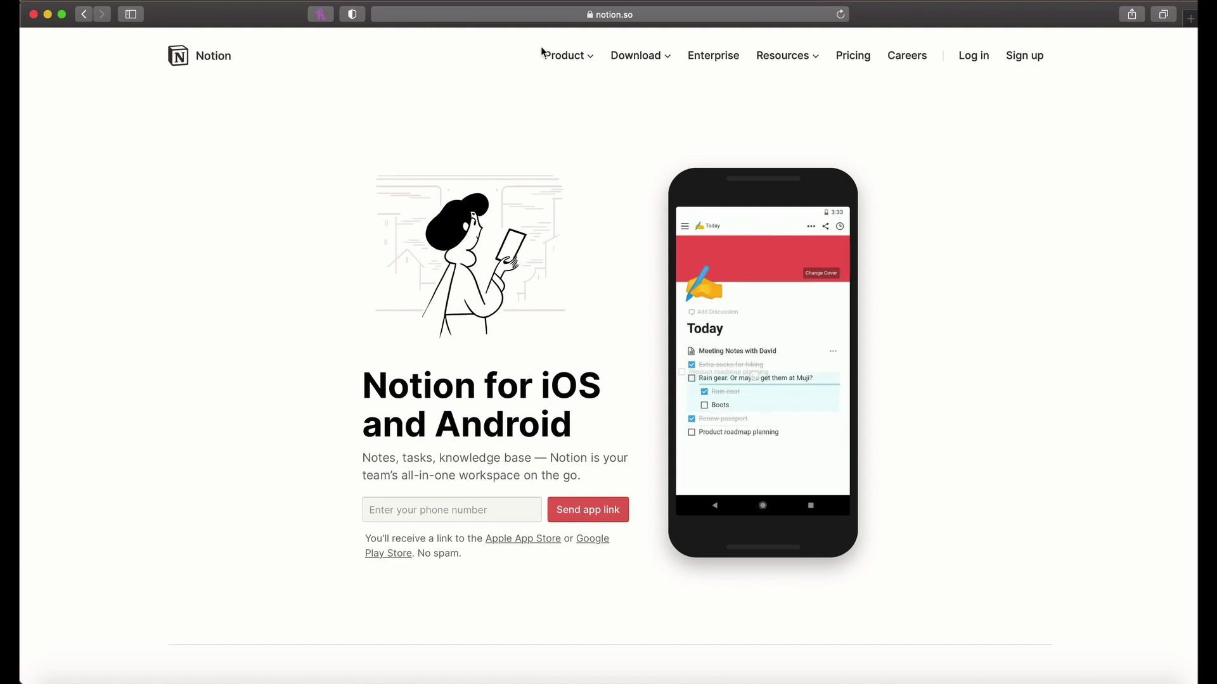
mouse_move(636, 60)
left_click(619, 108)
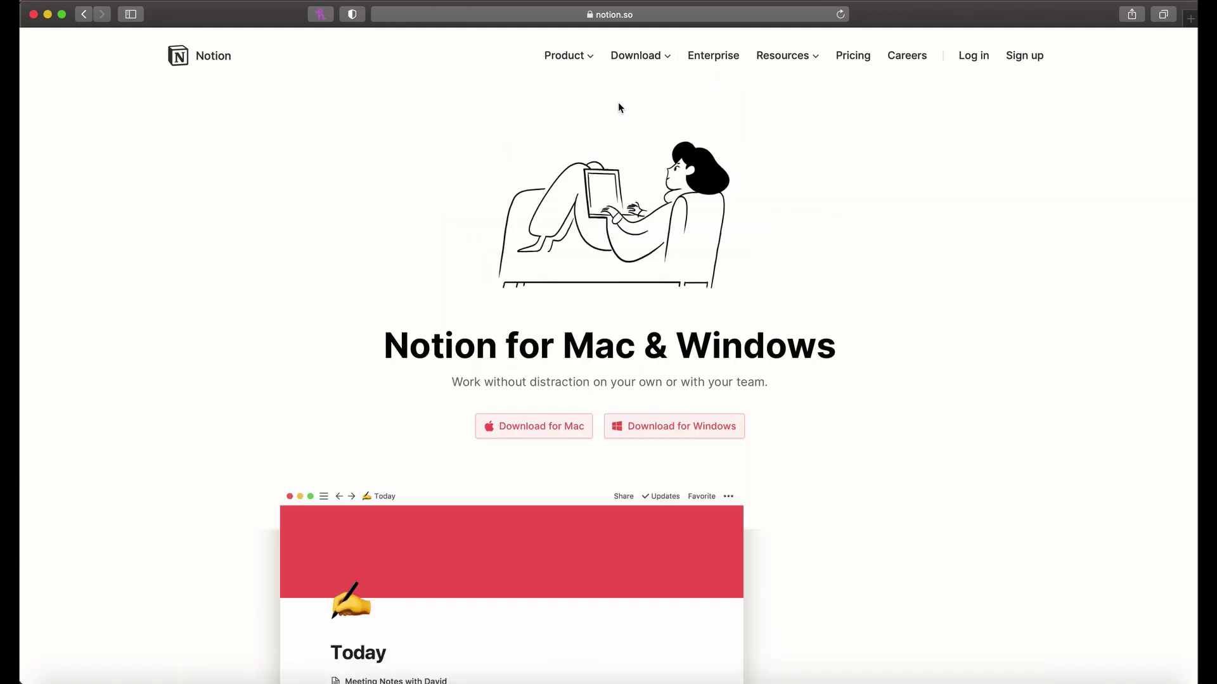
scroll(544, 218, "down", 5)
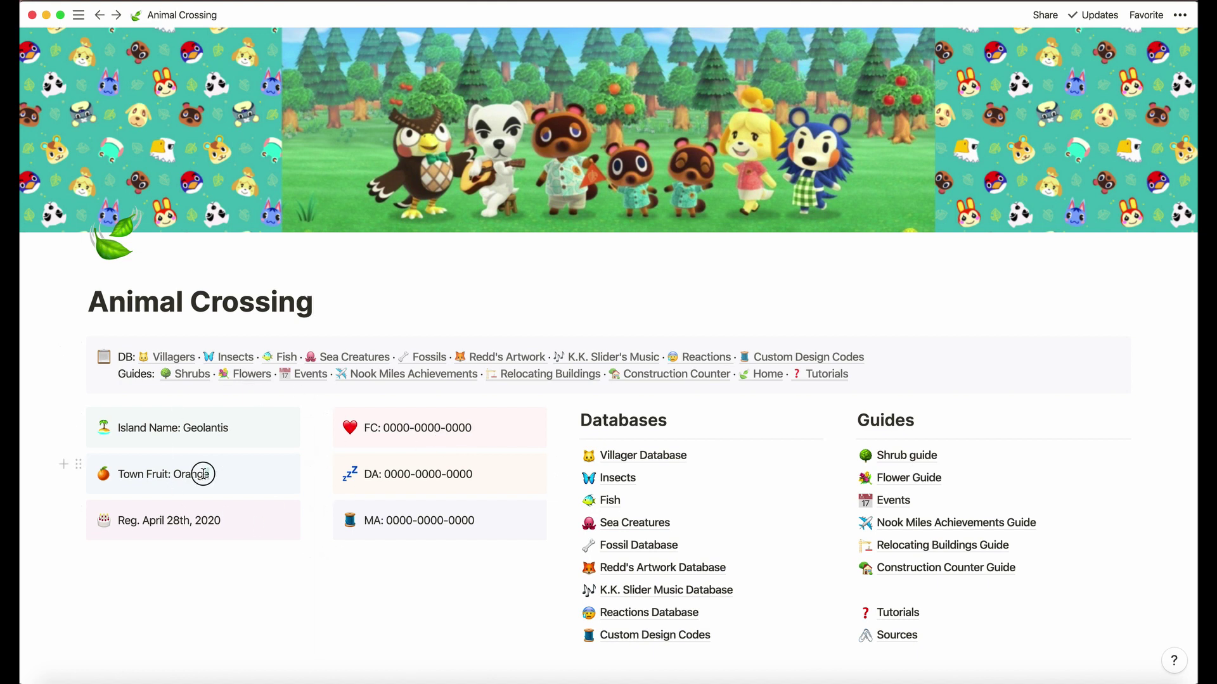
Step: Open the Villager Database from the Animal Crossing page and bring its villager table into view
left_click(292, 562)
left_click(168, 358)
scroll(246, 477, "down", 5)
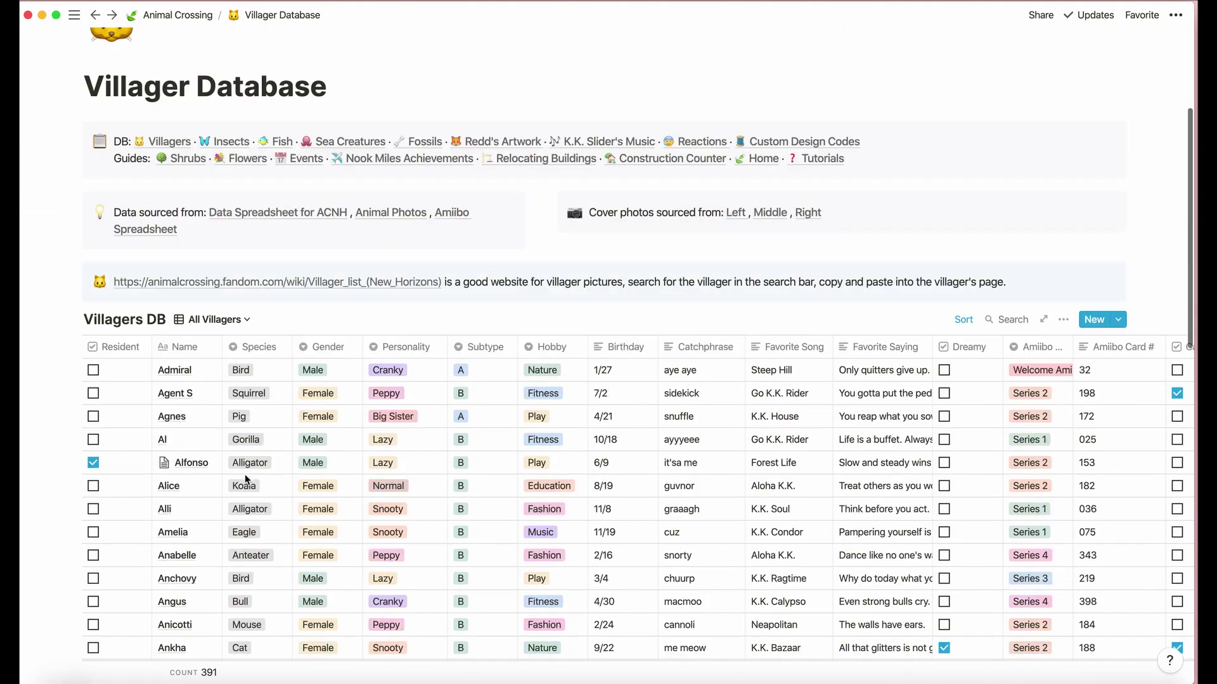
scroll(245, 474, "up", 5)
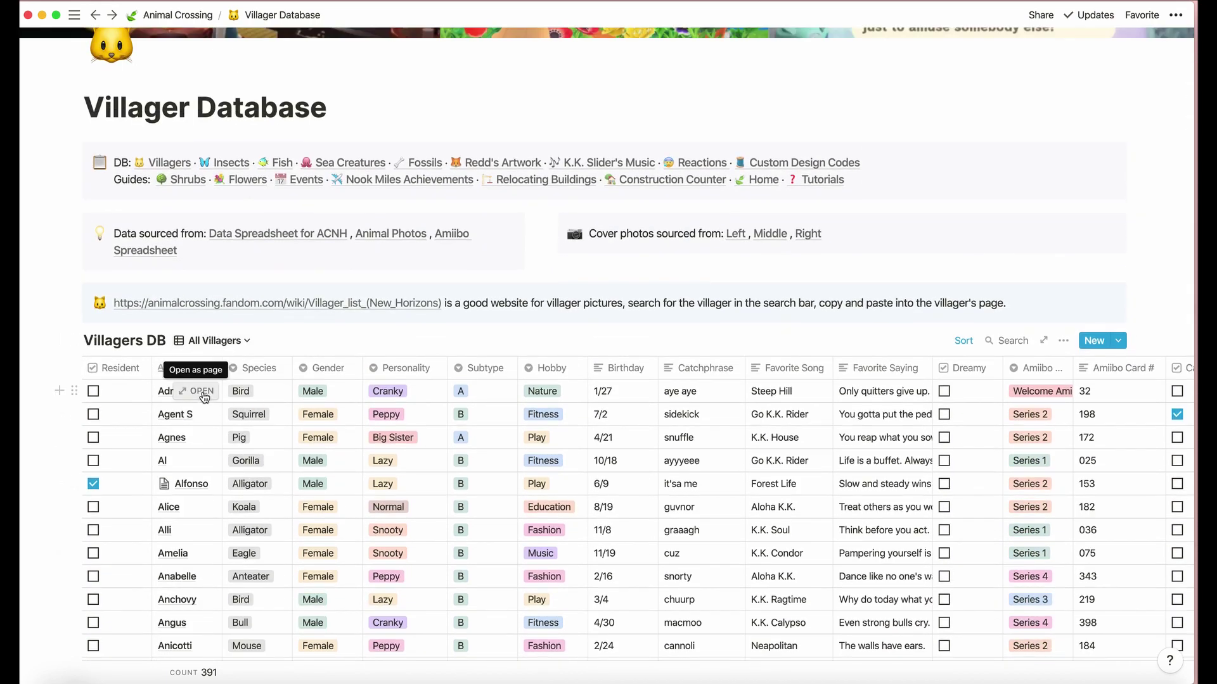
Step: View Admiral's villager page, close it, and look over the full set of columns in the Villagers DB table
left_click(201, 392)
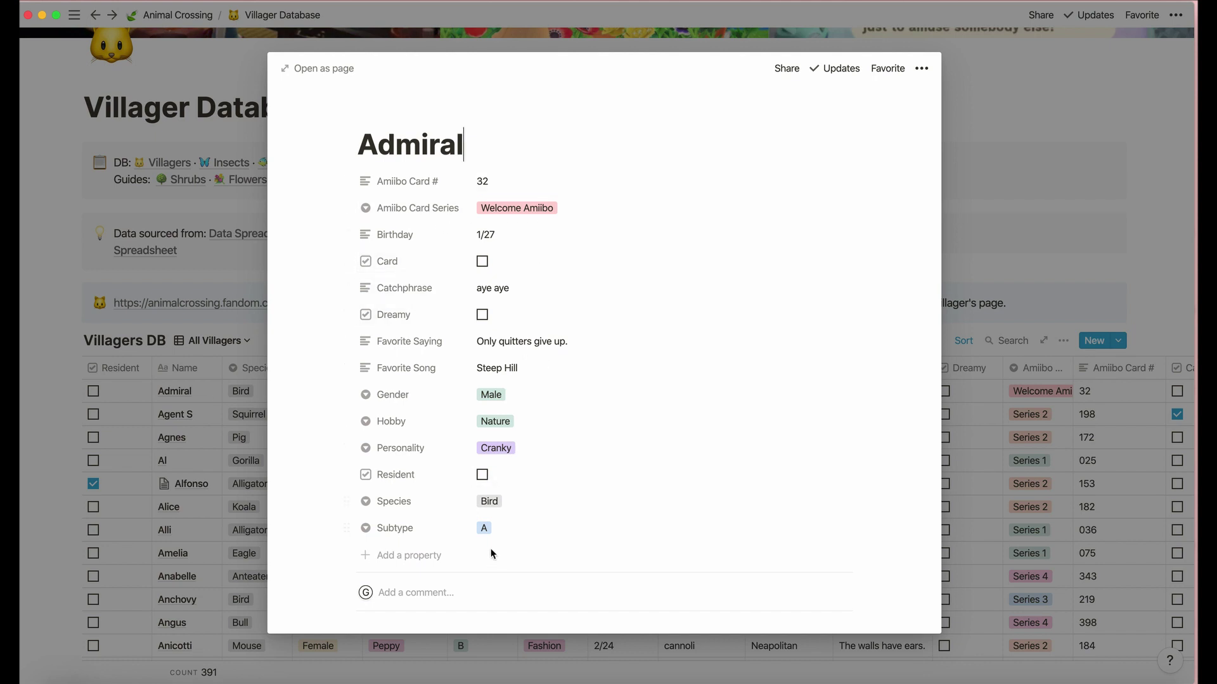
left_click(209, 480)
scroll(652, 447, "right", 5)
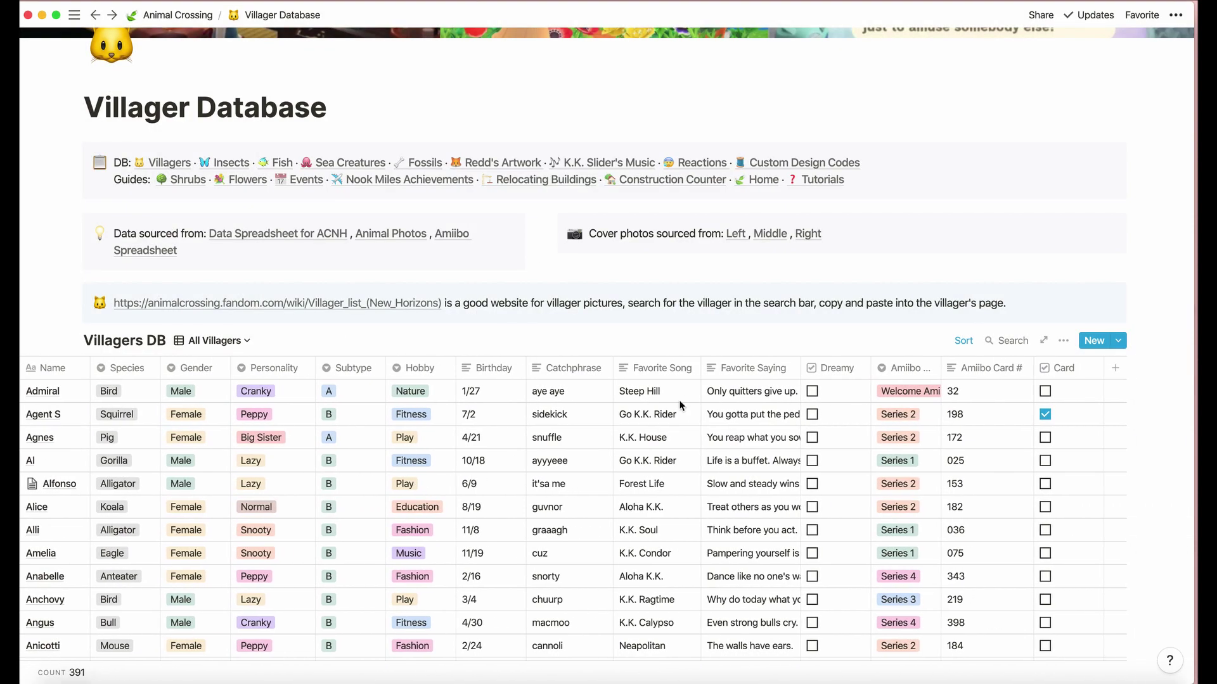
scroll(653, 447, "left", 4)
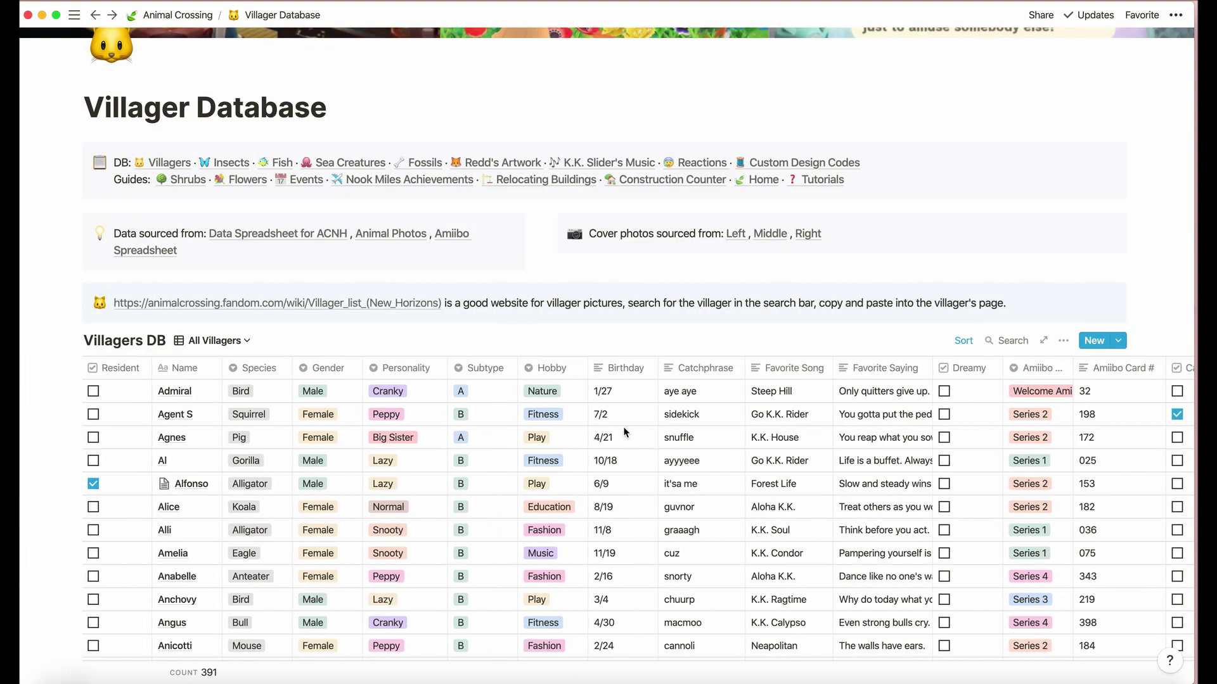
Step: Check the Amiibo card series choices for Admiral and skim through the list of villagers
left_click(1061, 391)
key("Escape")
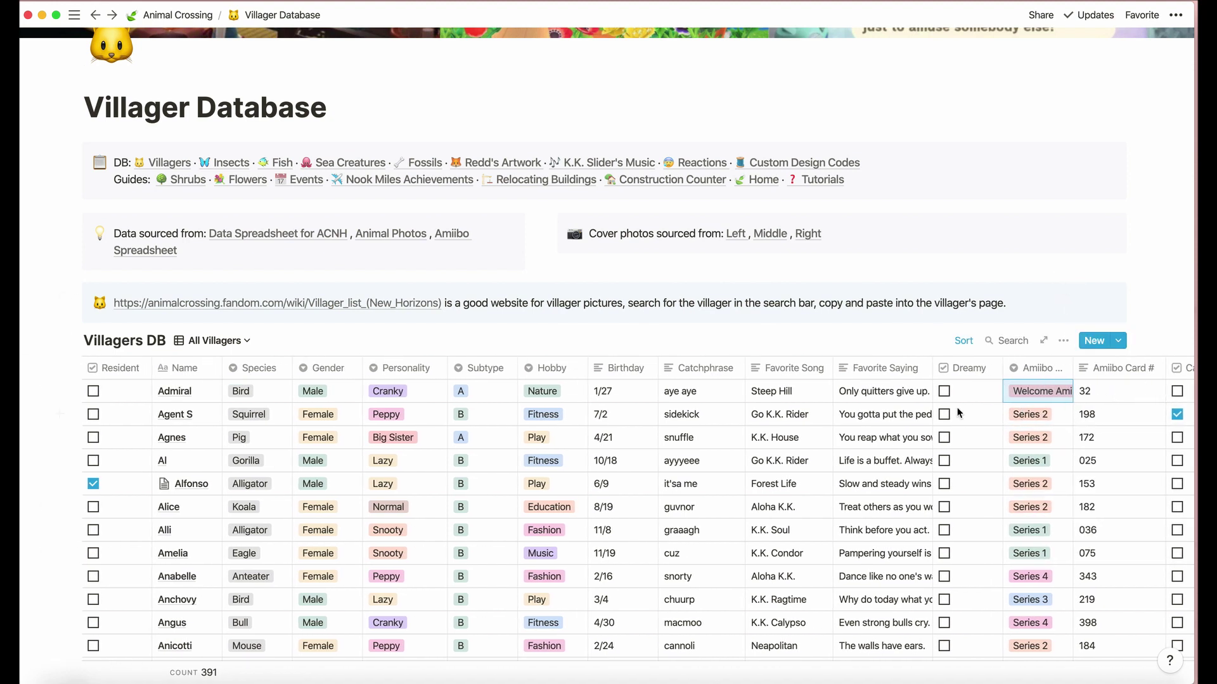
scroll(582, 493, "down", 10)
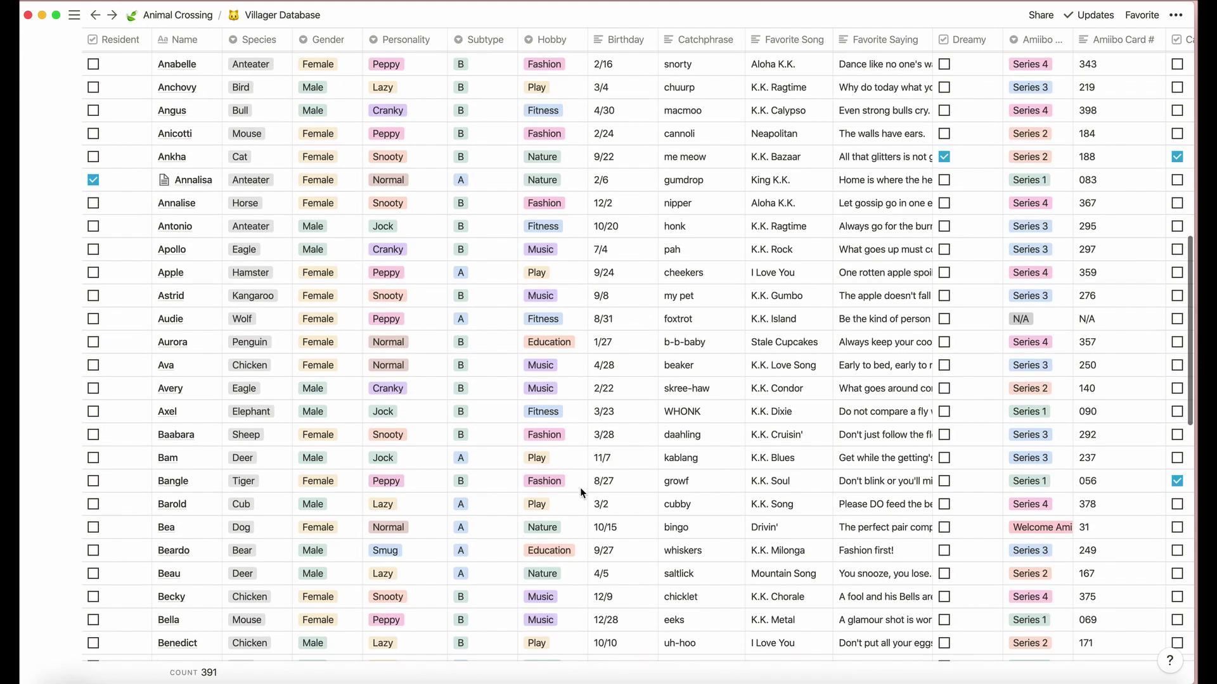
scroll(580, 488, "up", 10)
scroll(580, 488, "down", 7)
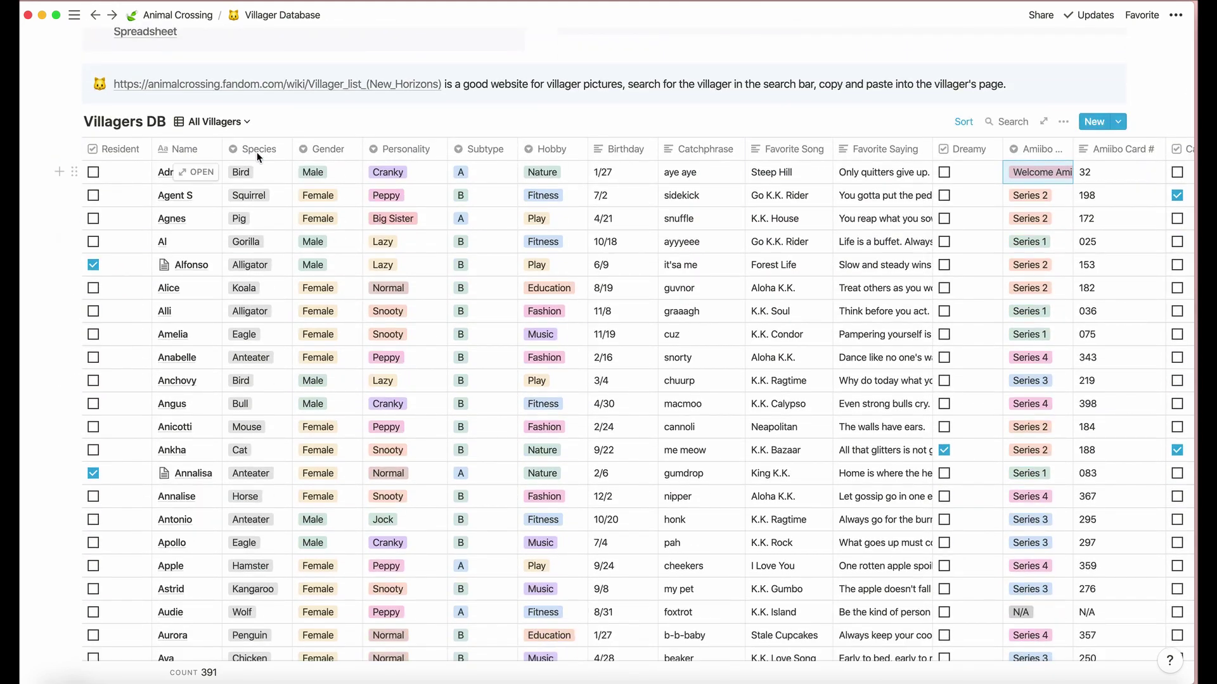
Step: Switch the Villagers DB to the Residents Table view, and finally to the Residents Gallery view
left_click(212, 123)
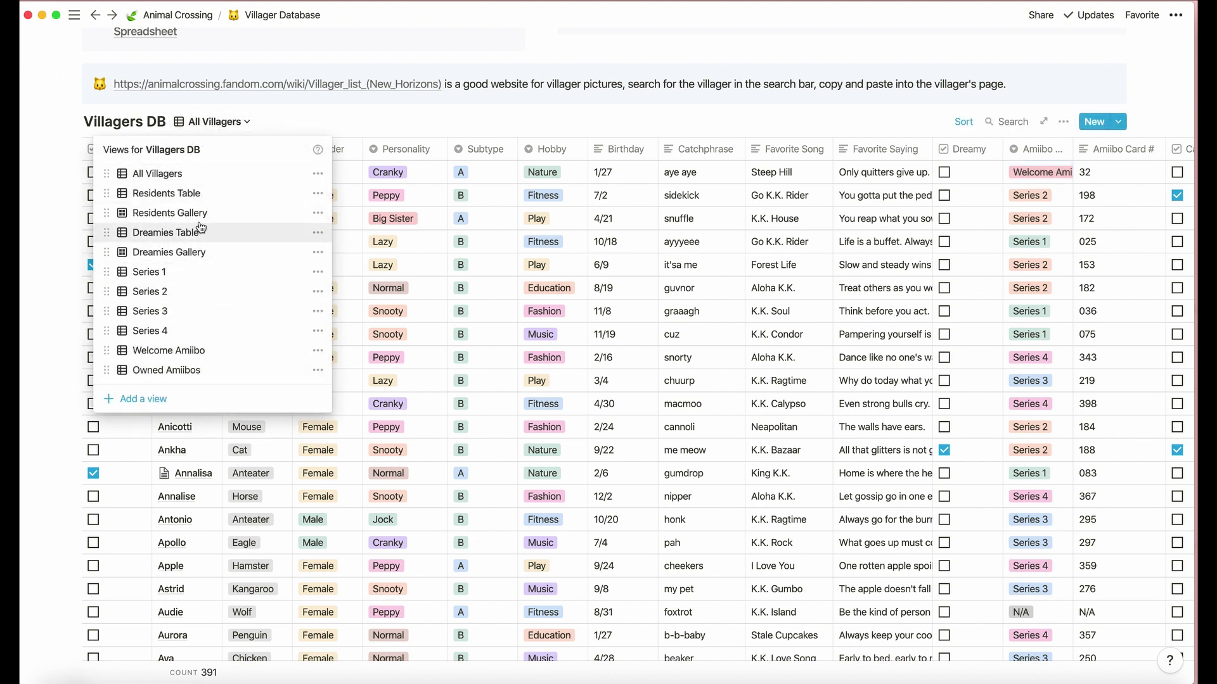
left_click(194, 193)
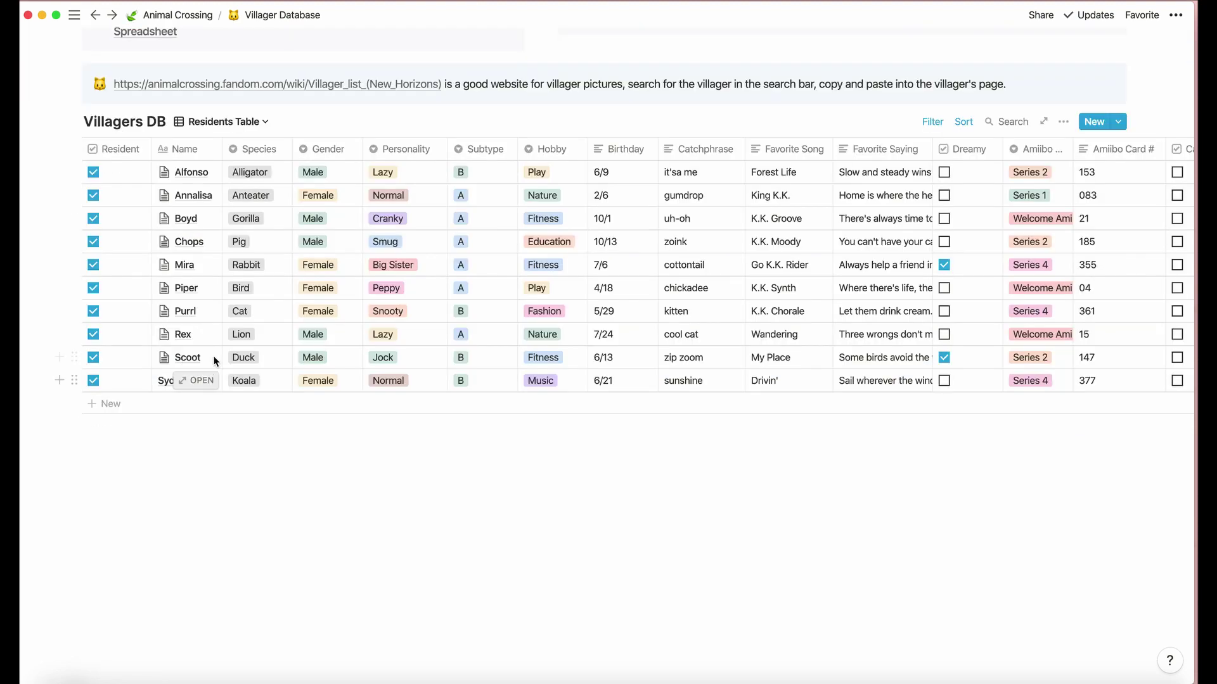
left_click(226, 120)
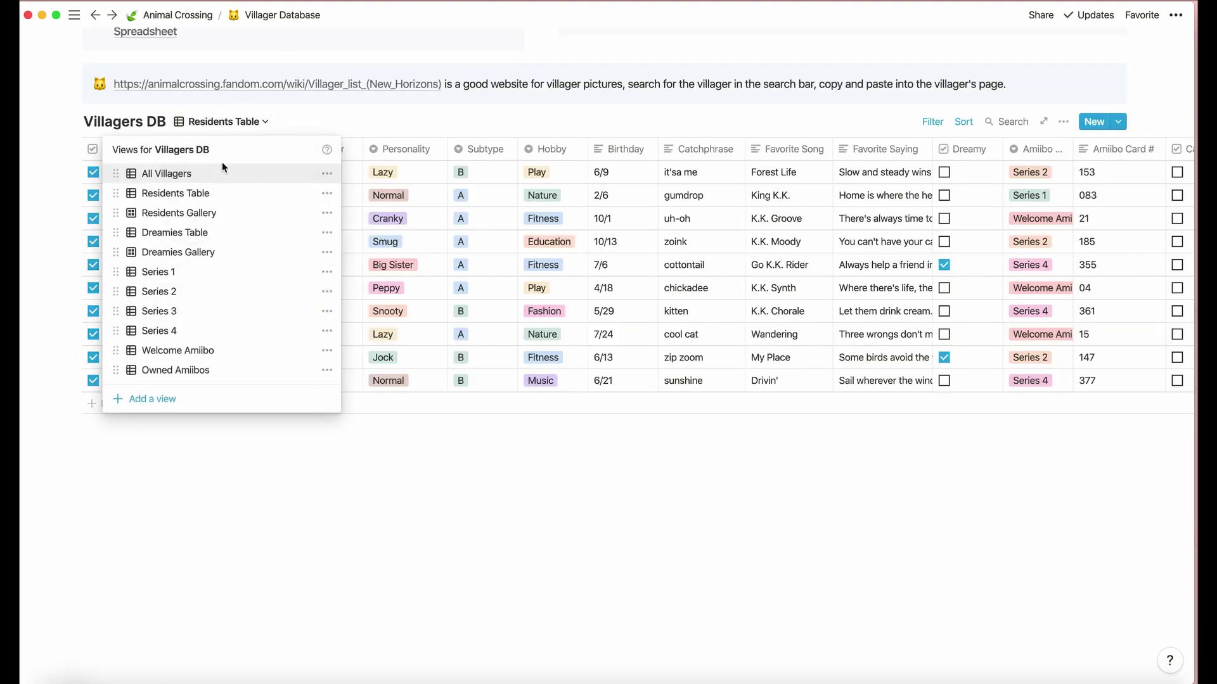
left_click(218, 211)
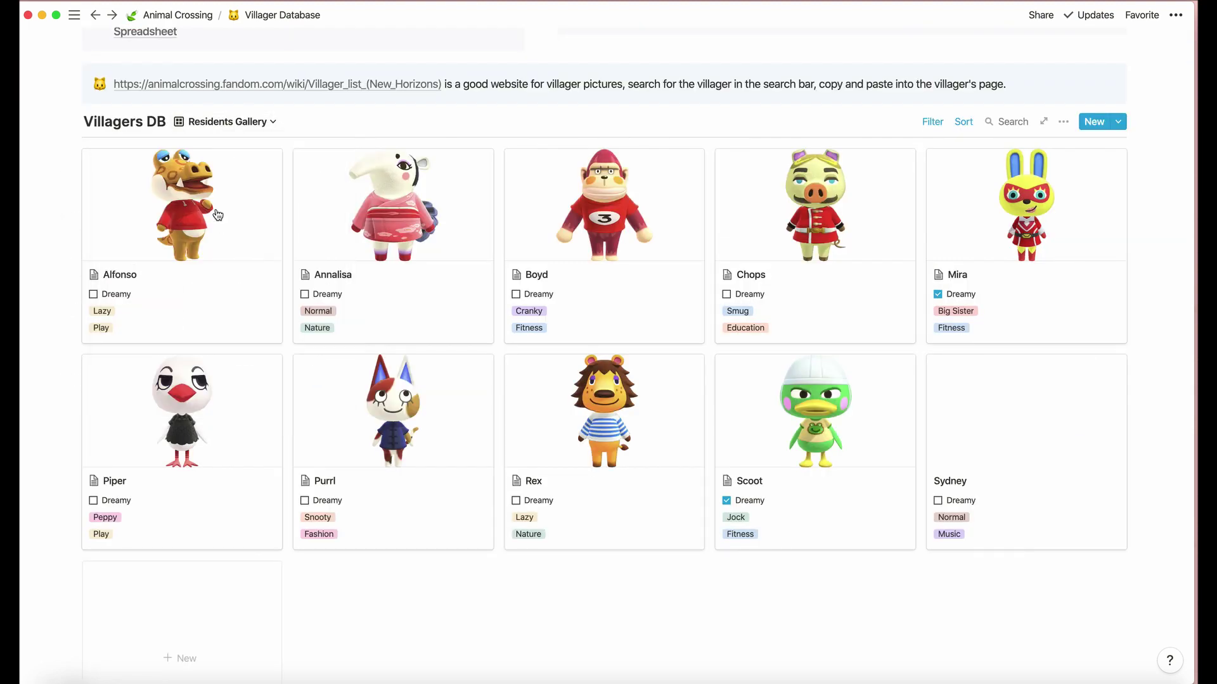
left_click(213, 123)
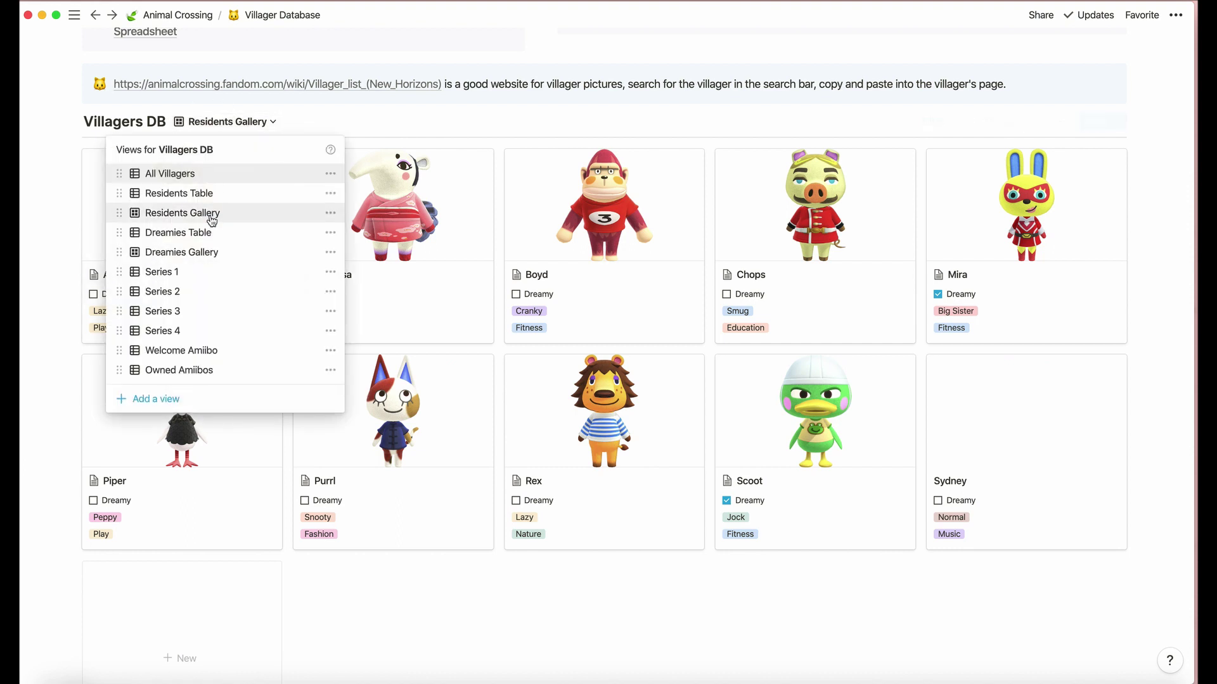
left_click(215, 122)
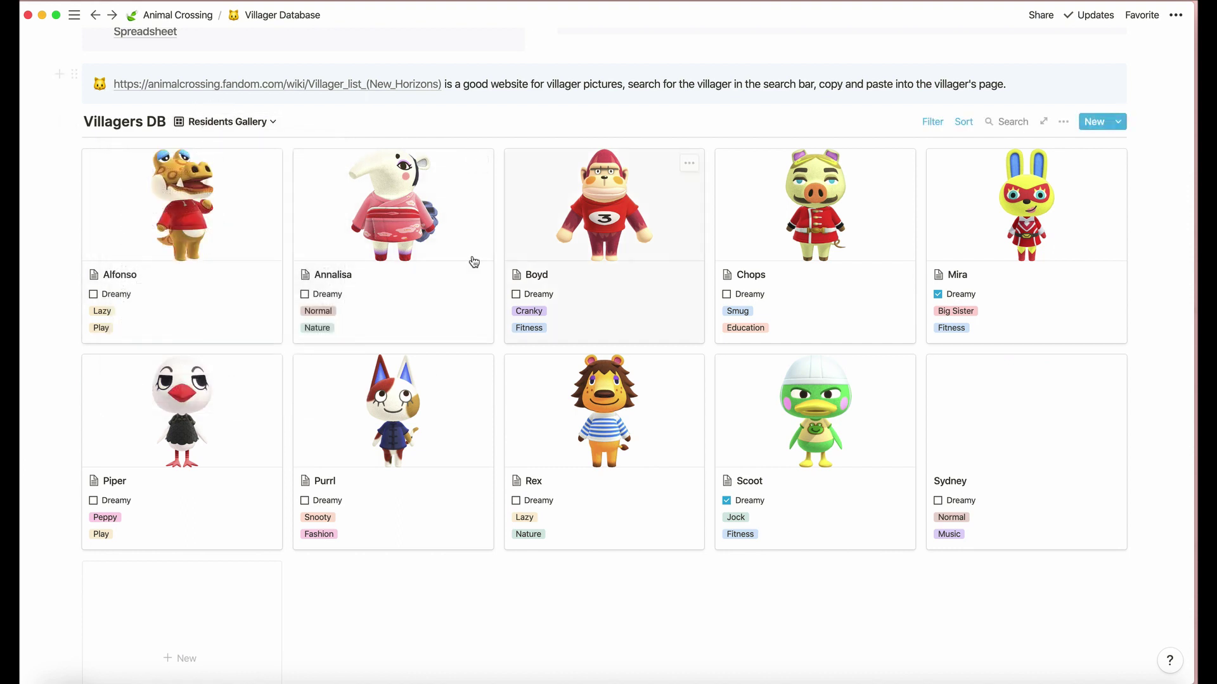
scroll(784, 348, "up", 2)
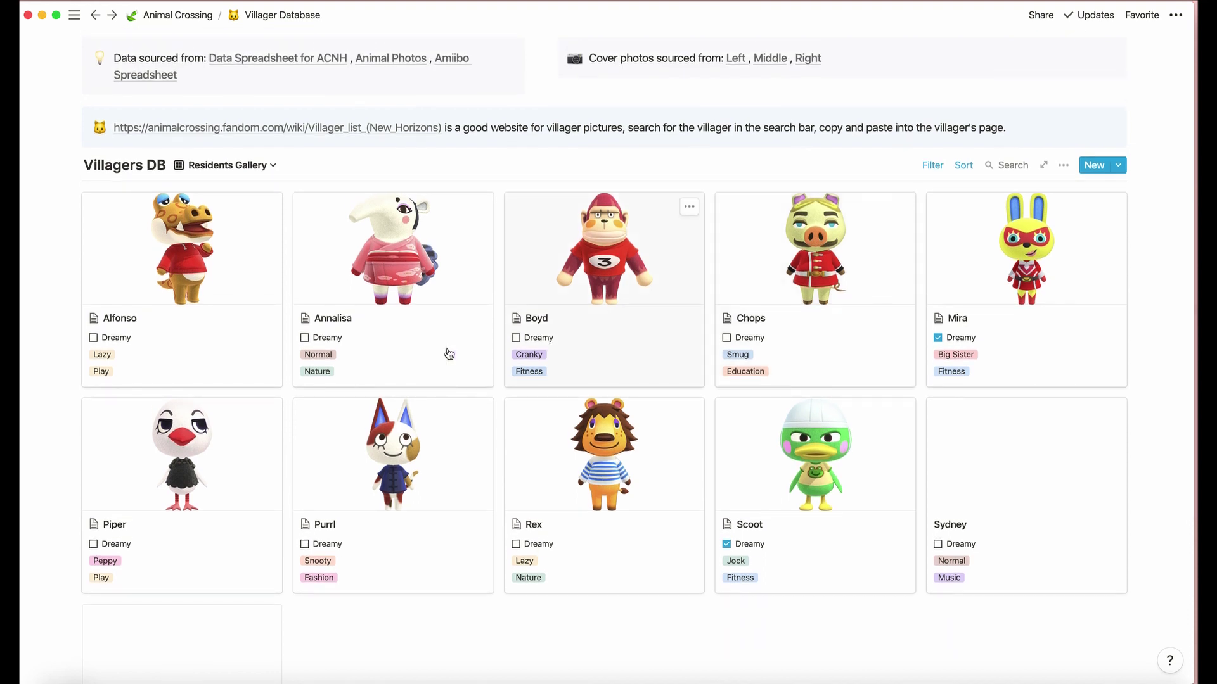
Step: Open Scoot's and Alfonso's cards from the gallery, switching Alfonso's Resident checkbox off and back on
left_click(819, 542)
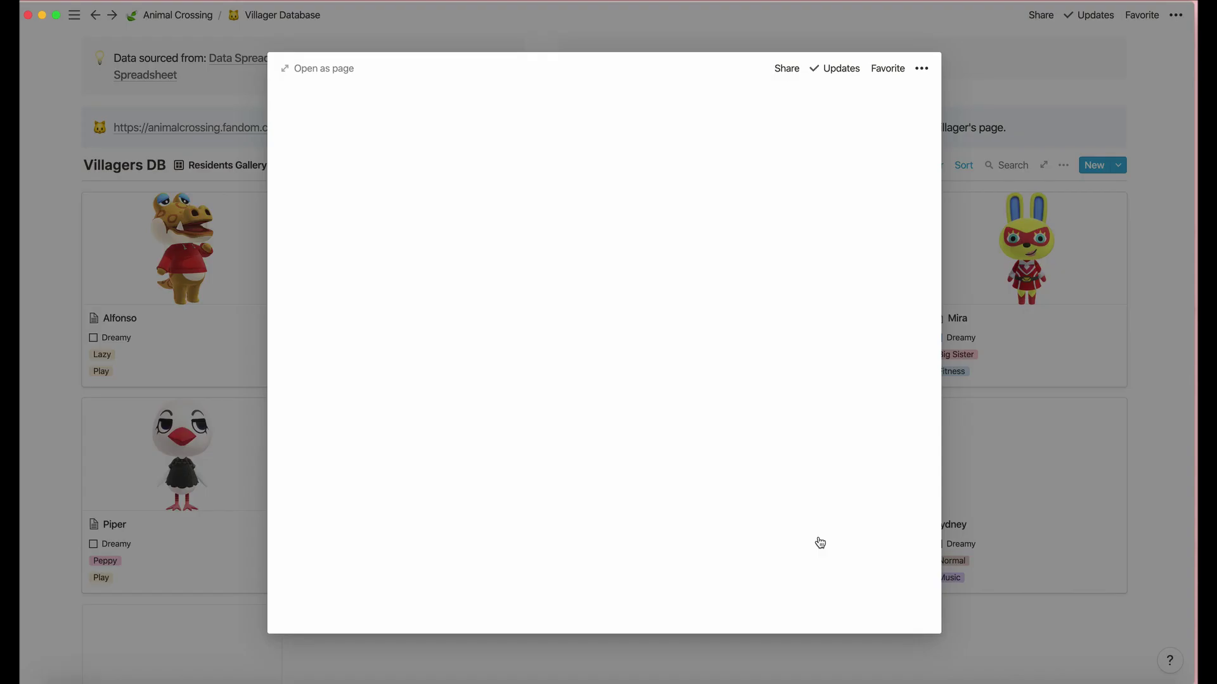
left_click(1032, 472)
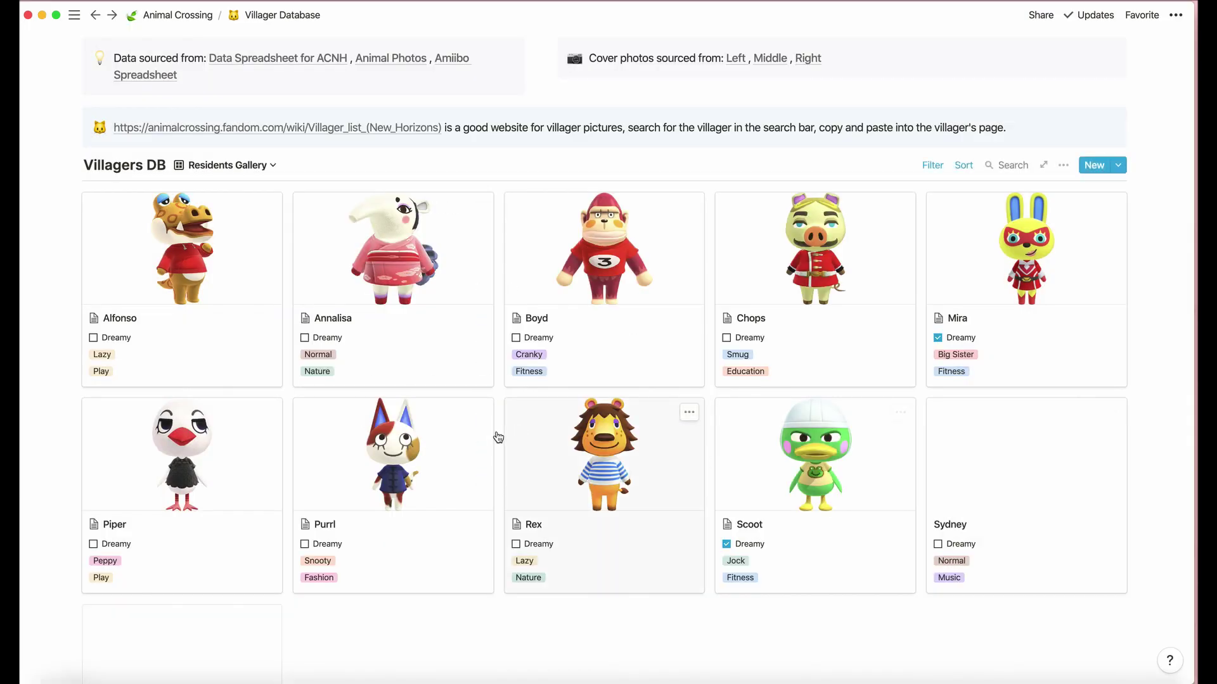
left_click(226, 341)
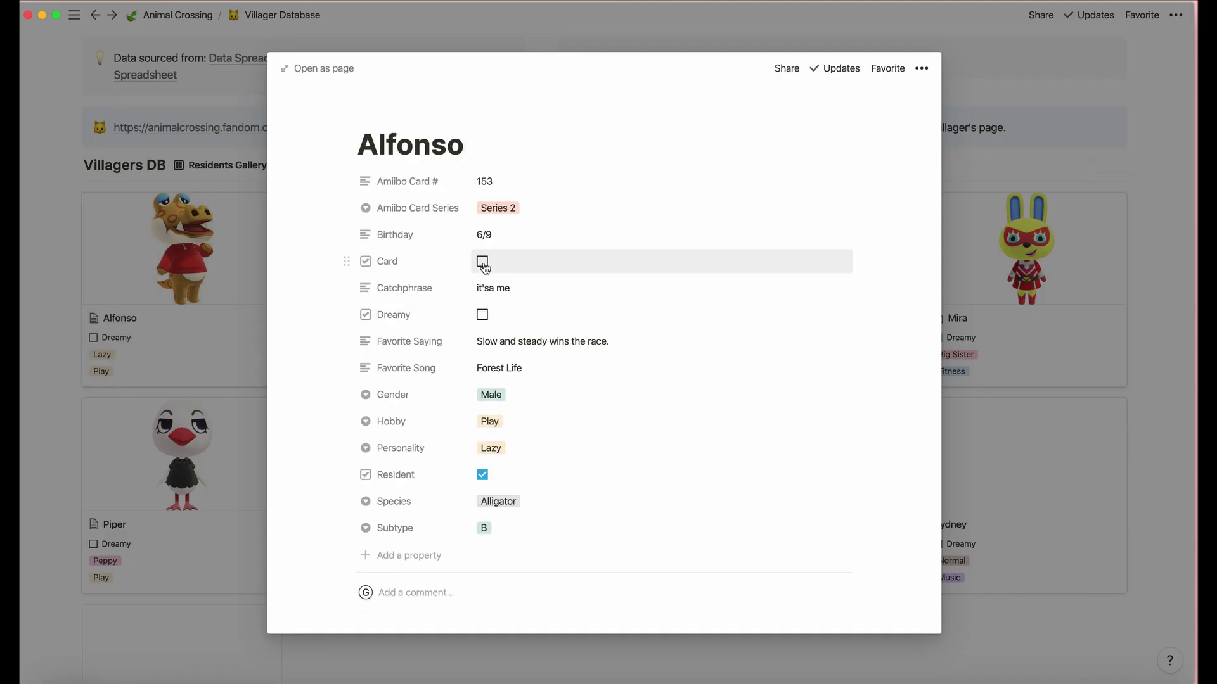
left_click(483, 474)
left_click(480, 476)
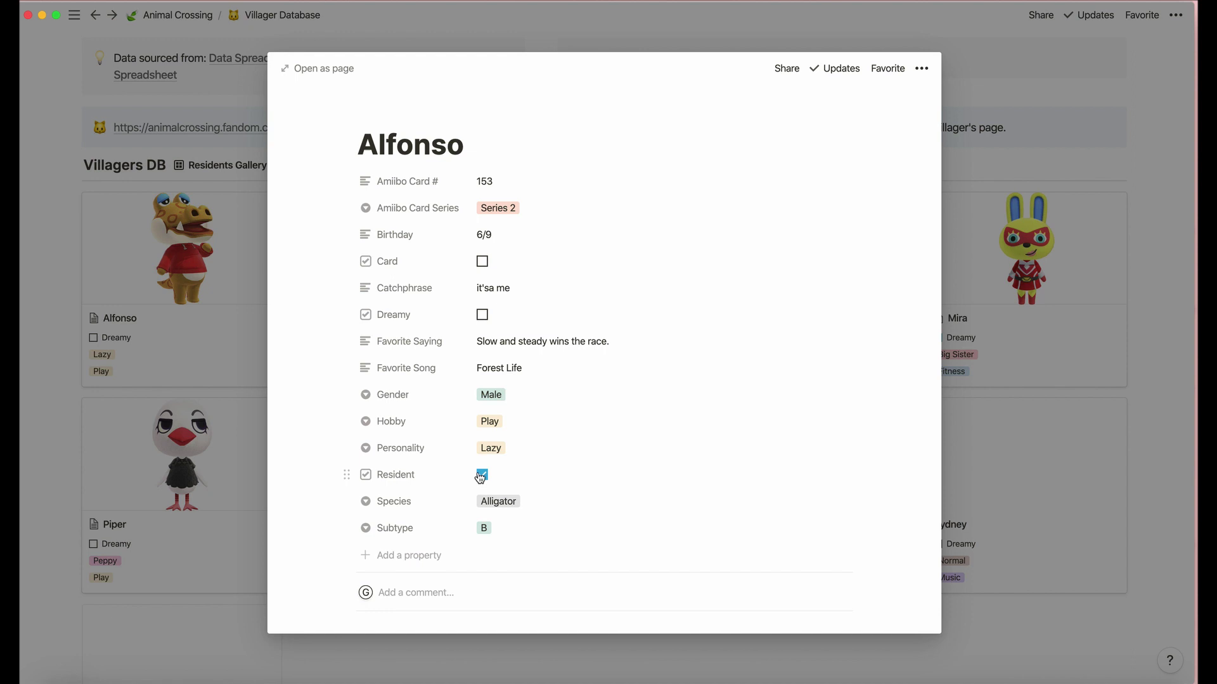
left_click(208, 358)
Step: Show the Birthday and Catchphrase properties on the Residents Gallery cards in turn, hiding each again
left_click(1064, 166)
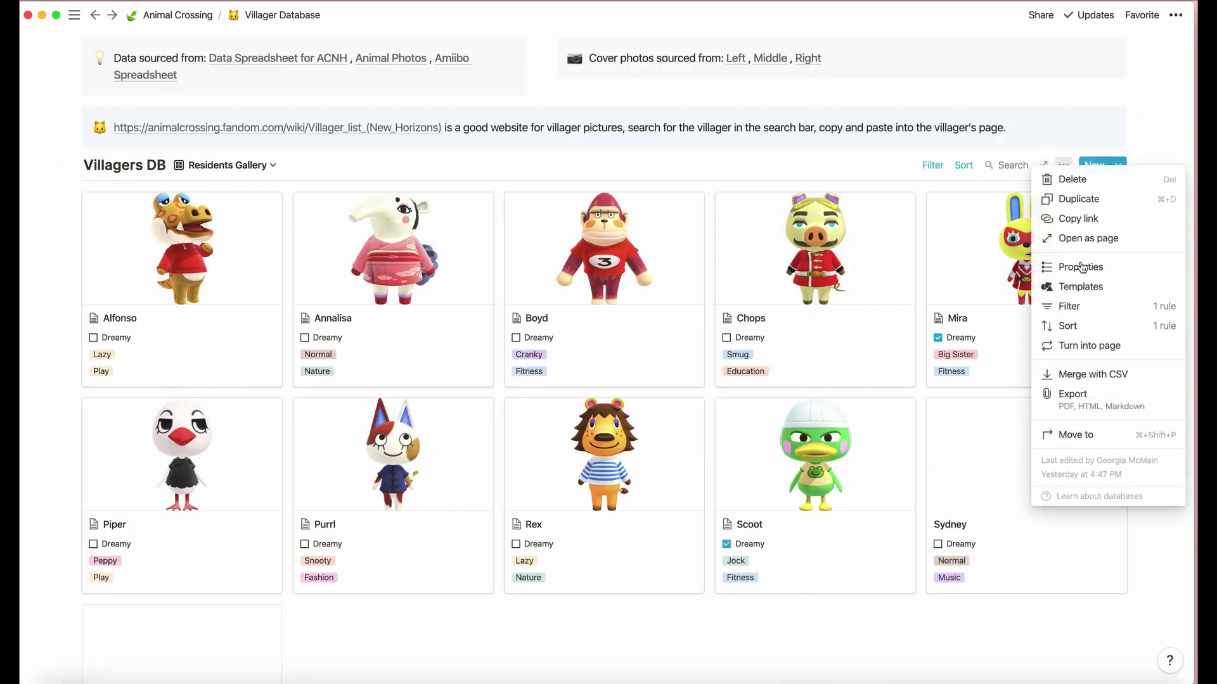
left_click(1077, 264)
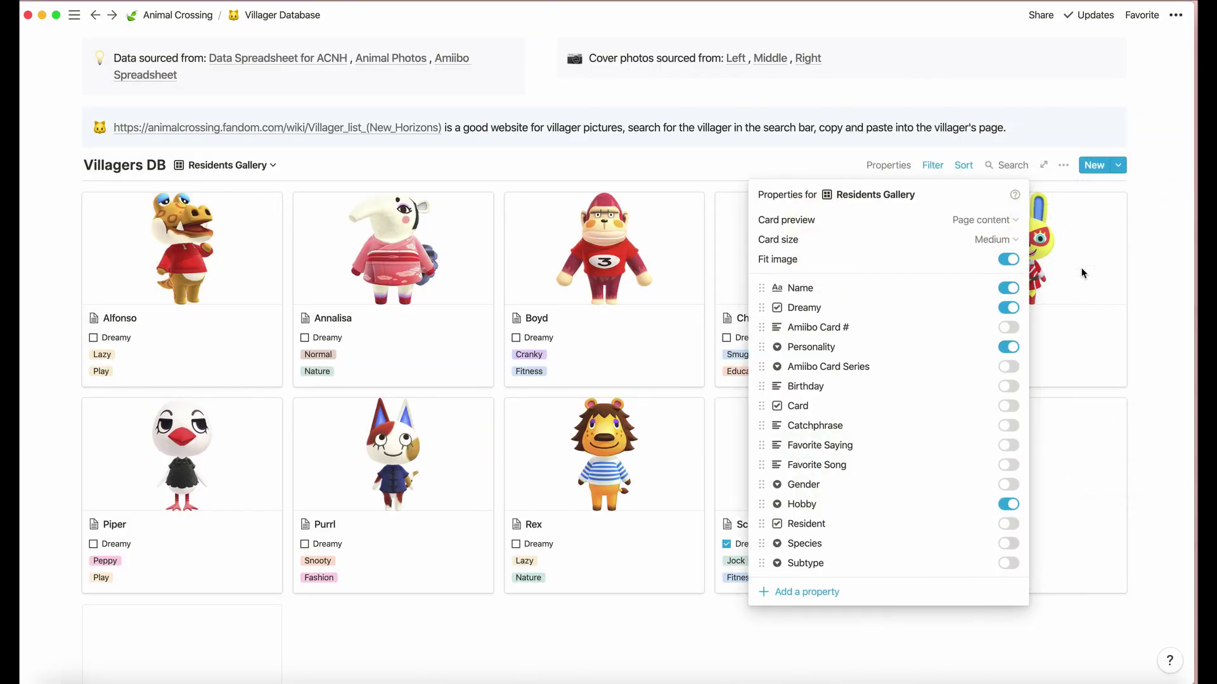
left_click(1009, 386)
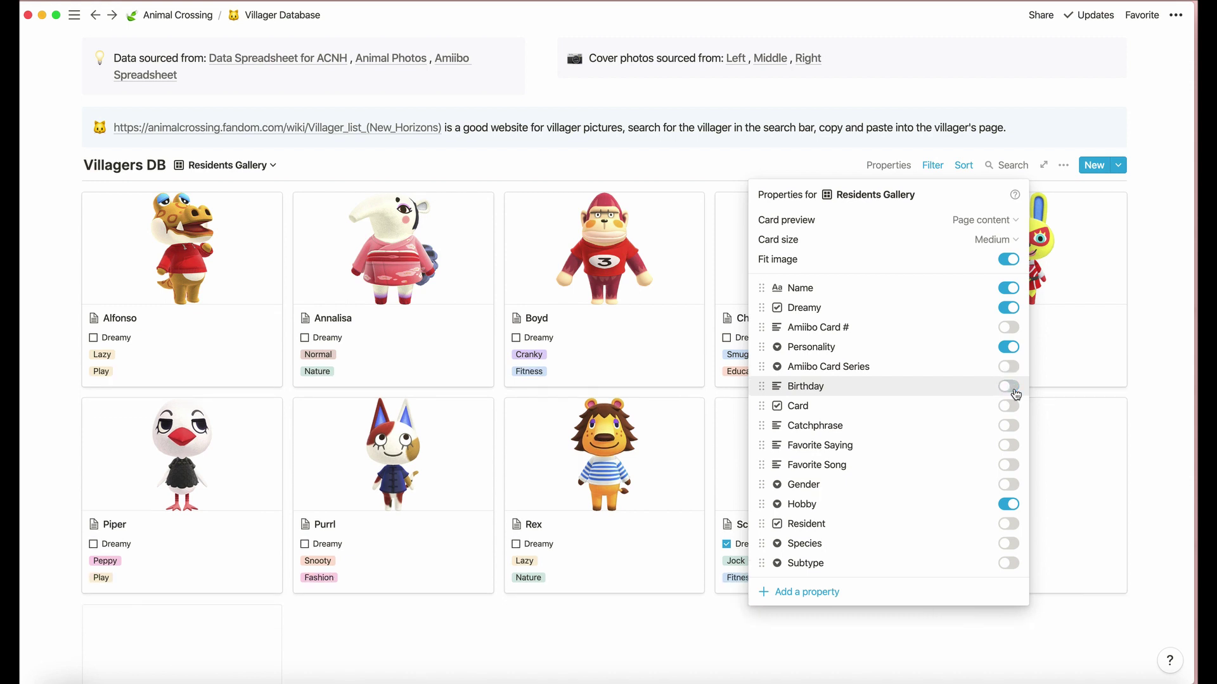
left_click(1015, 393)
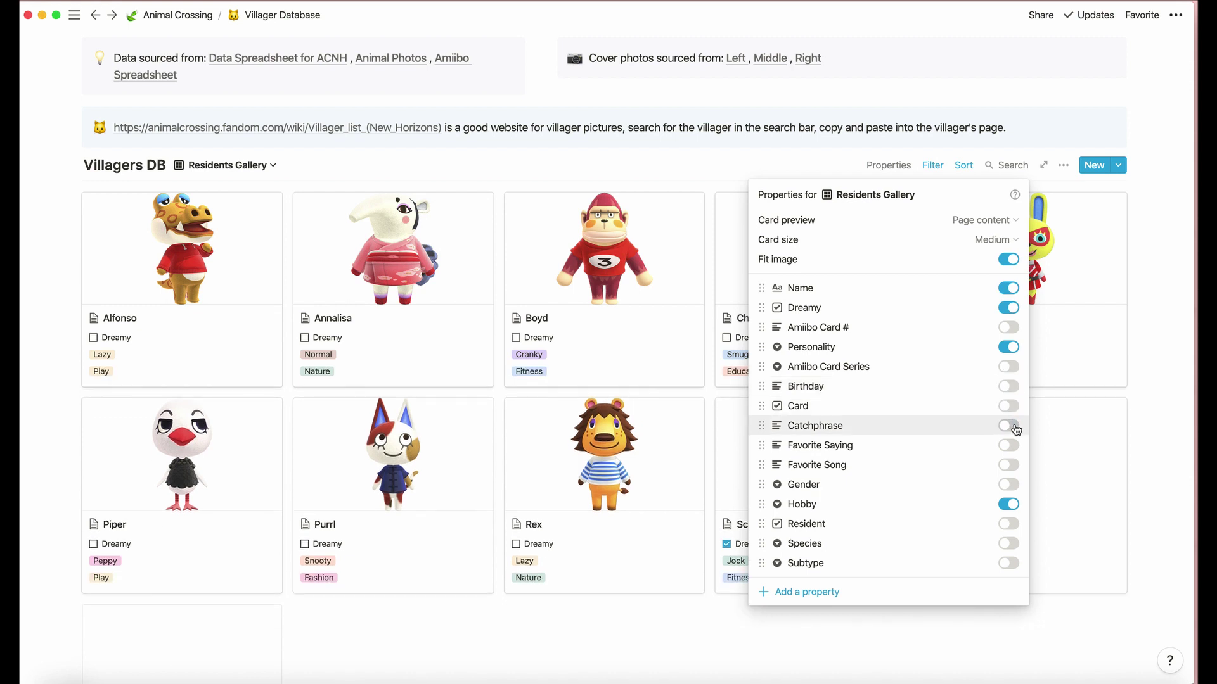
left_click(1009, 426)
left_click(1013, 428)
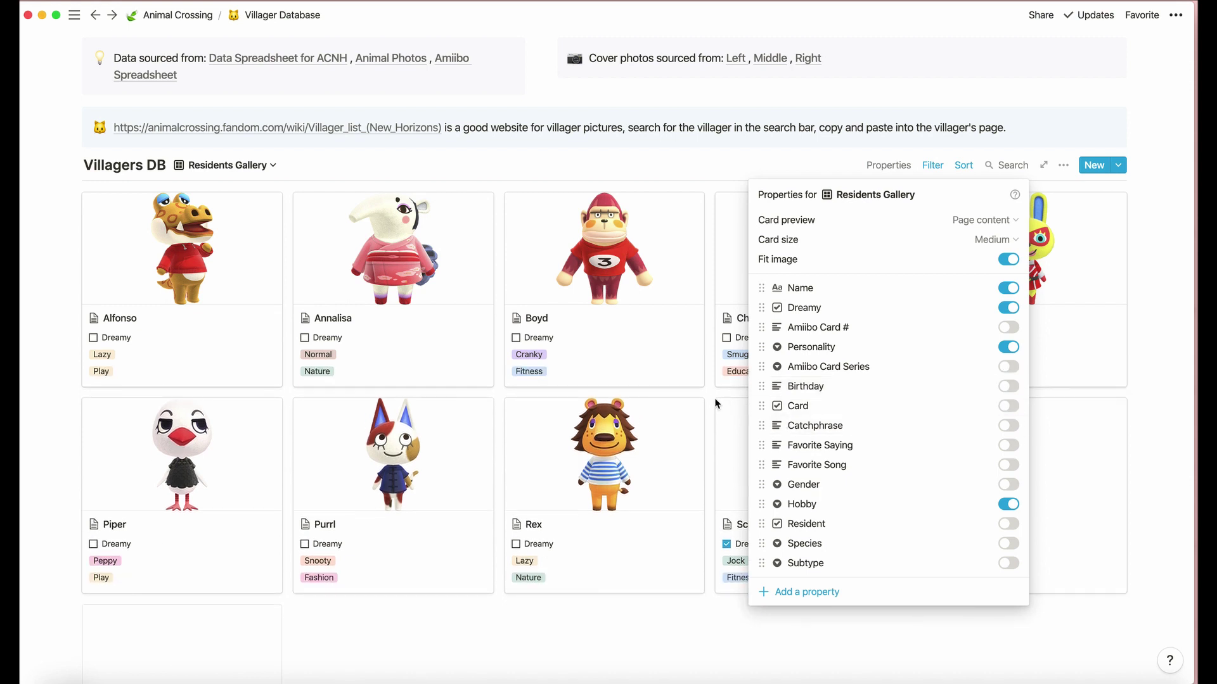
left_click(710, 395)
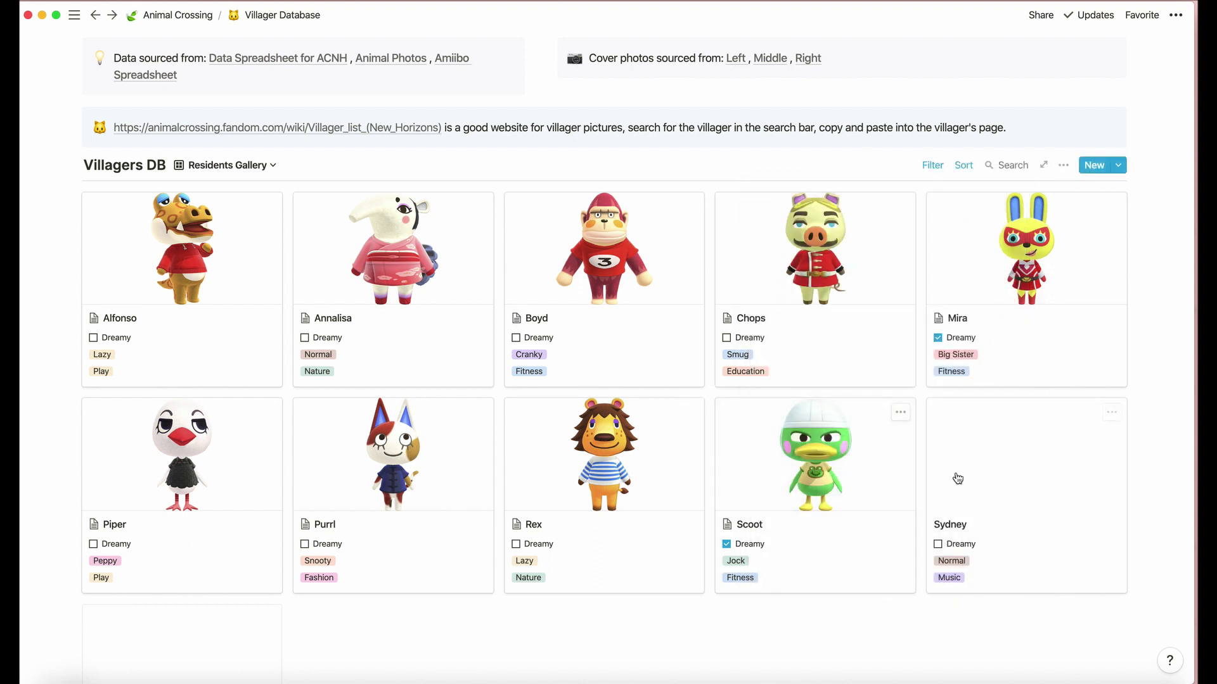
Step: Open Sydney's page from the gallery, check the content area below the properties, and close the page
left_click(1001, 464)
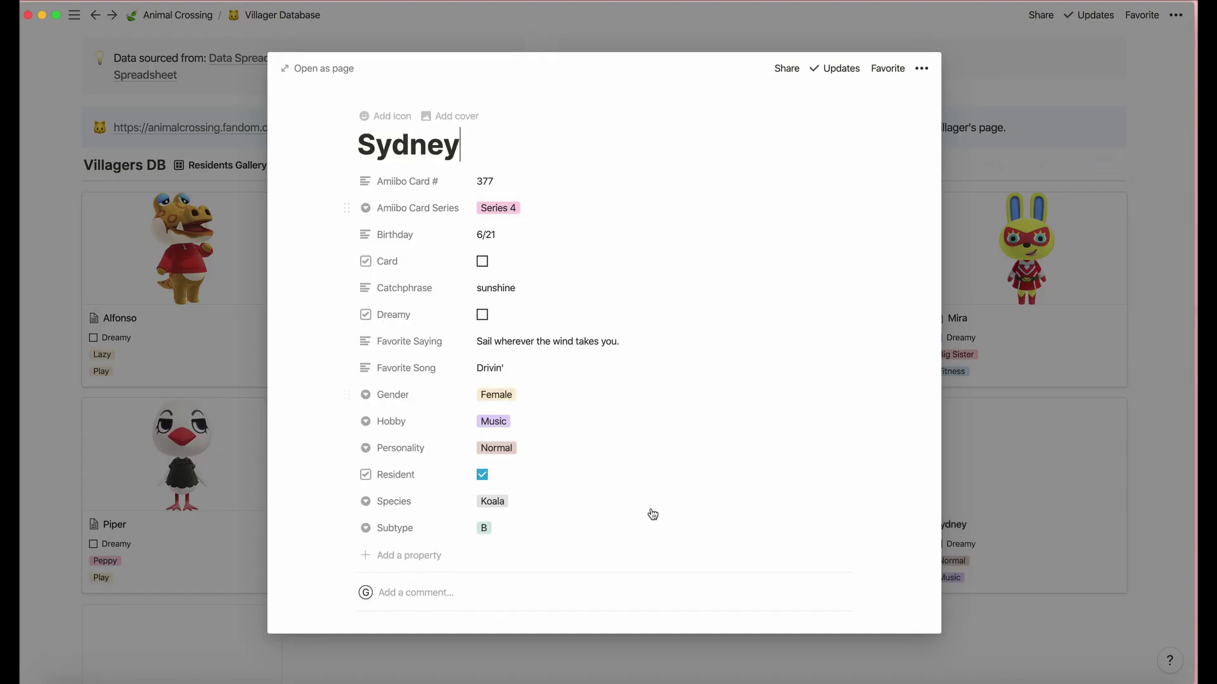
scroll(651, 512, "down", 3)
scroll(653, 514, "down", 2)
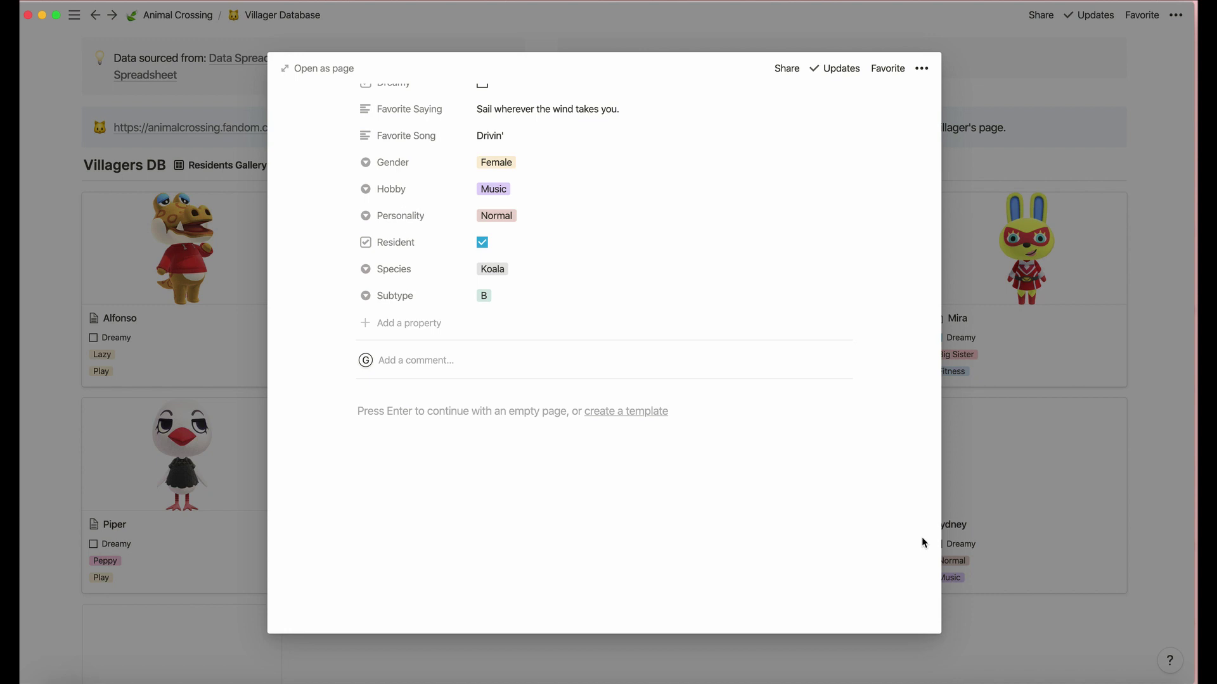
left_click(1028, 534)
Step: Open Scoot's page, view the villager picture in its content, and return to the Residents Gallery
scroll(834, 481, "up", 1)
left_click(826, 492)
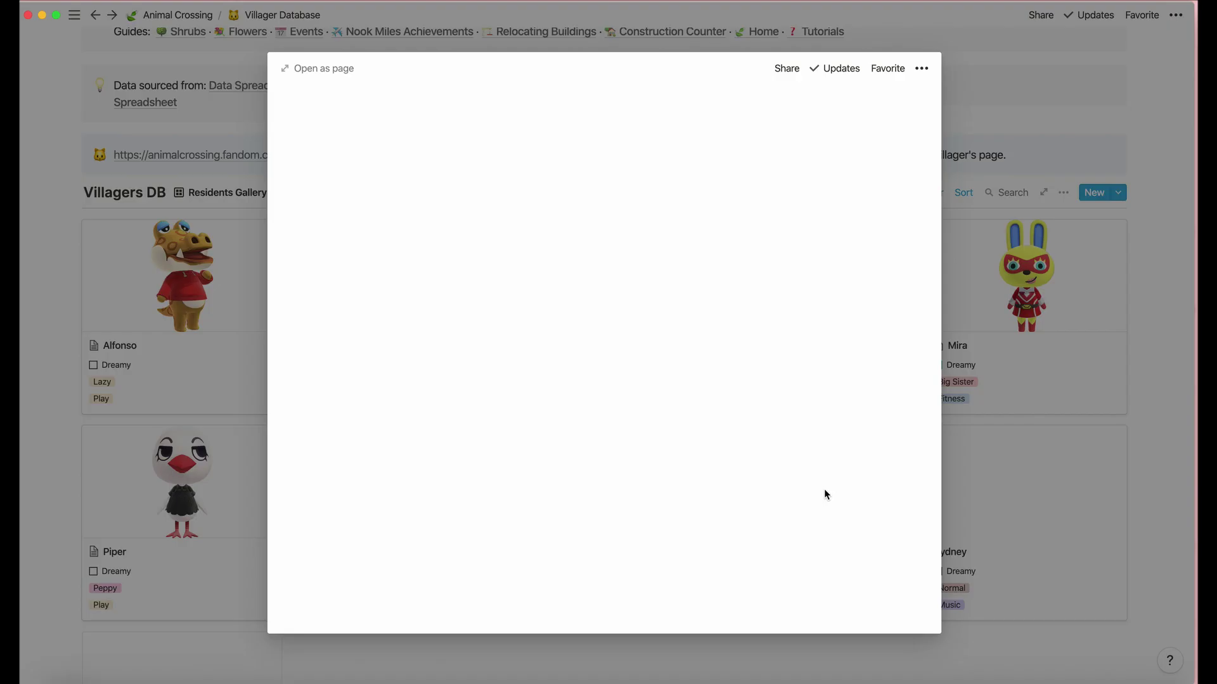
scroll(733, 522, "down", 10)
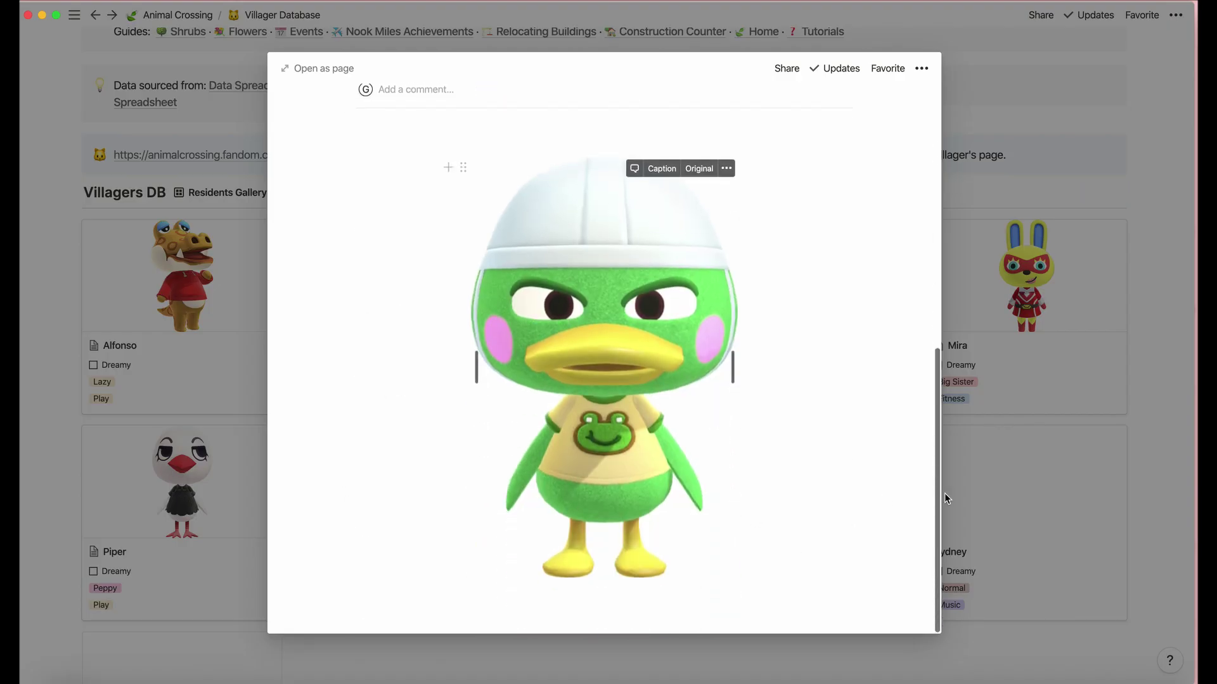
left_click(1013, 502)
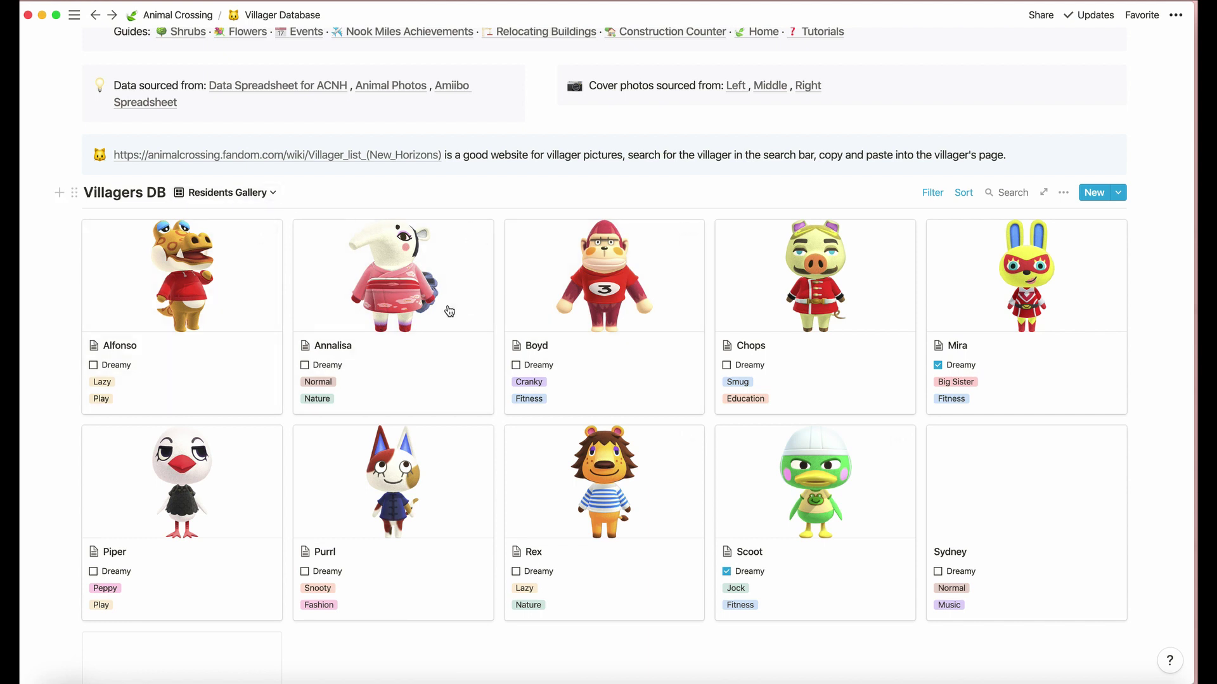
scroll(409, 298, "up", 1)
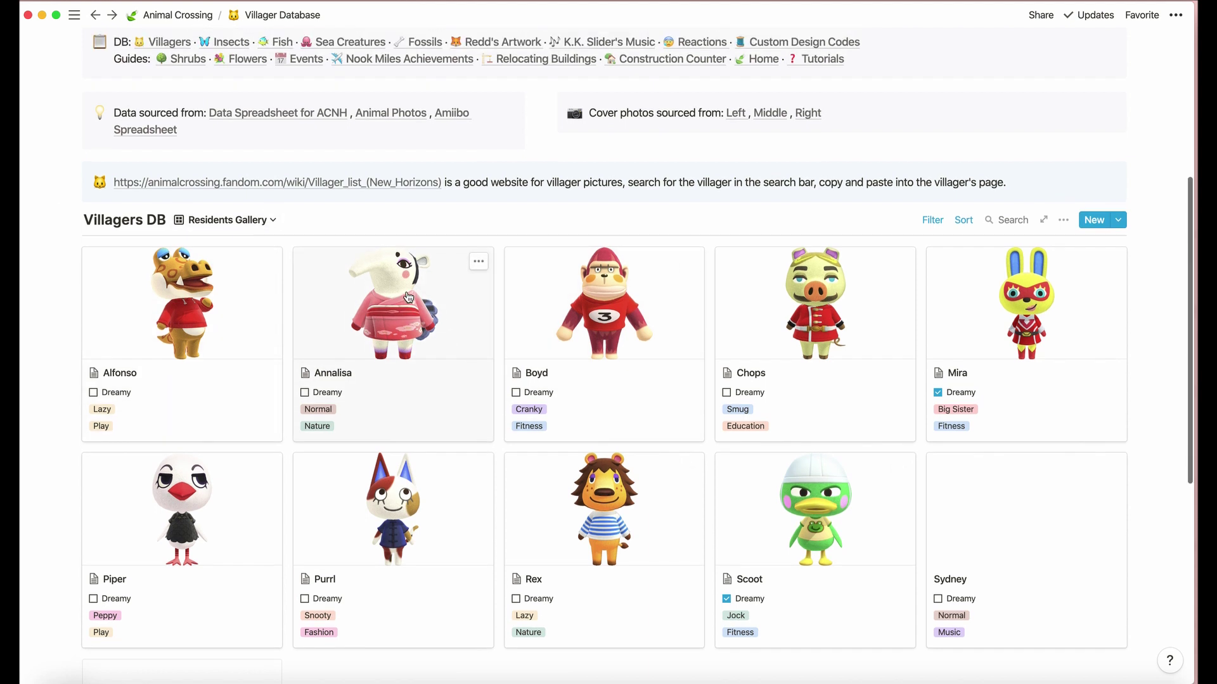
Step: Switch the Villagers DB to the Dreamies Gallery view, look over the cards, and open and close Merry's page
left_click(250, 222)
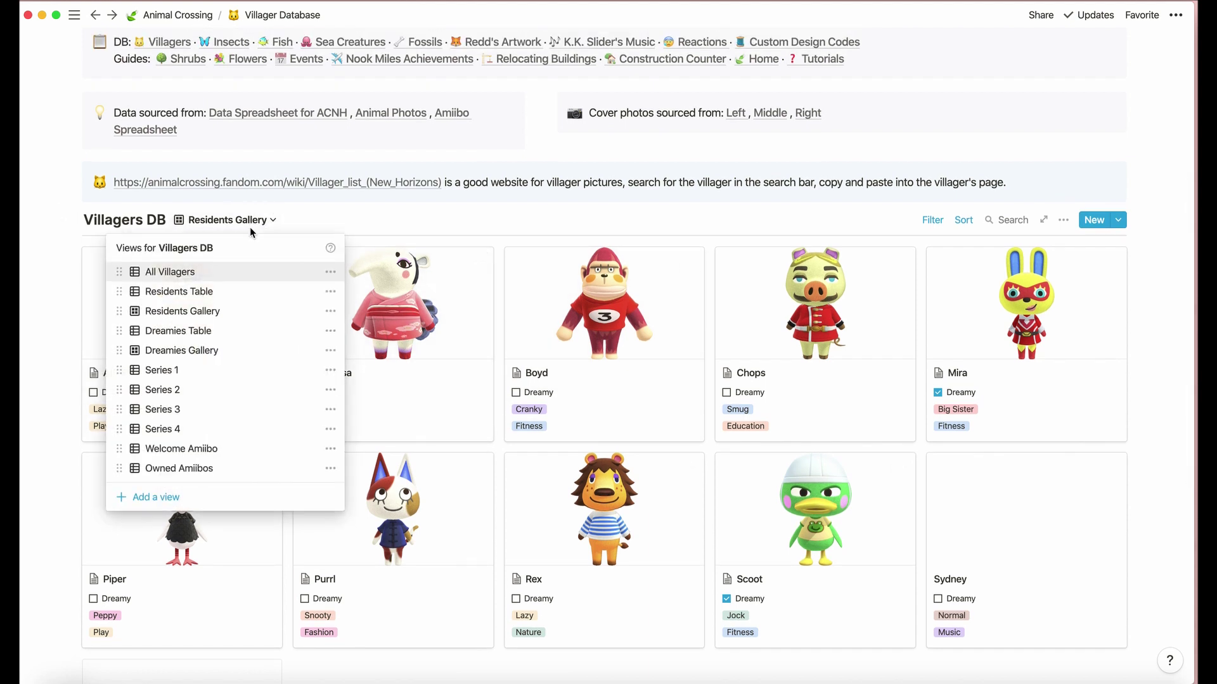
left_click(235, 352)
scroll(311, 447, "down", 5)
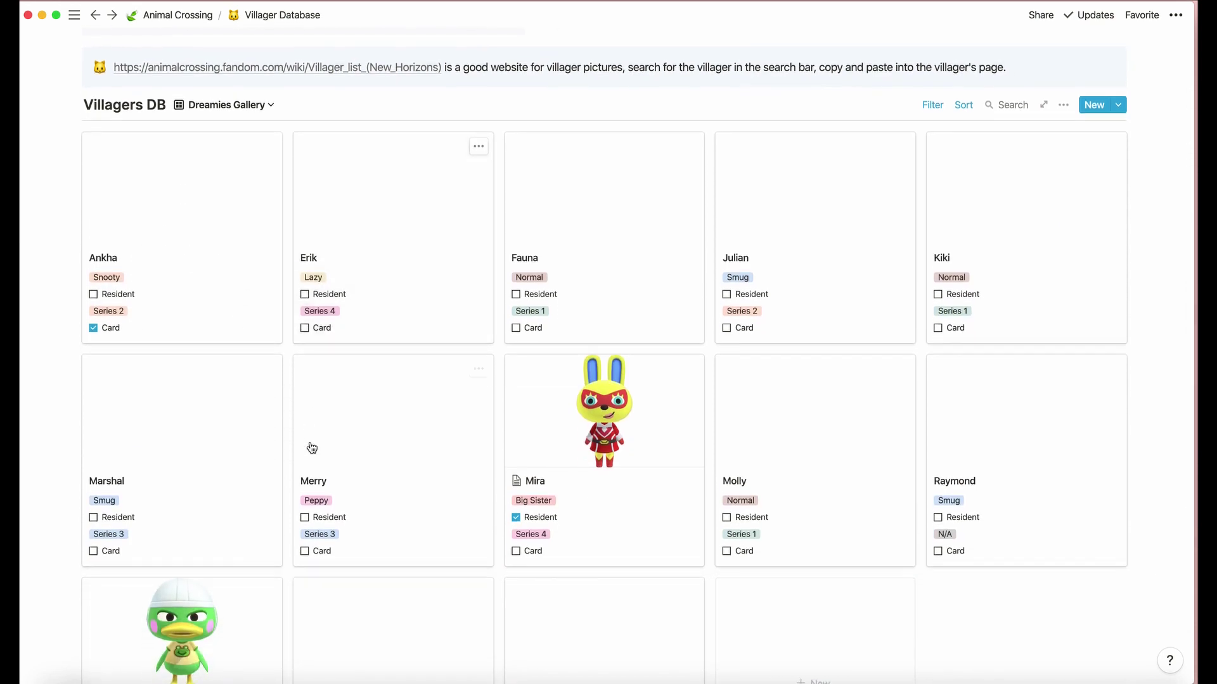
scroll(309, 444, "down", 3)
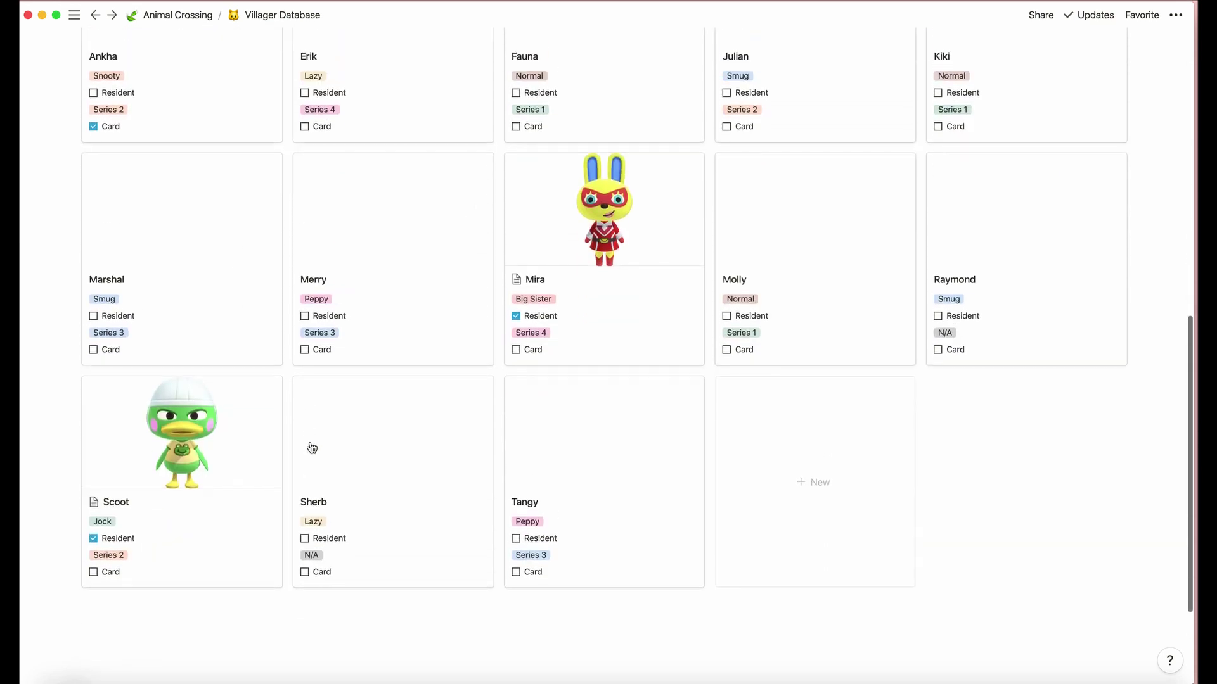
left_click(393, 349)
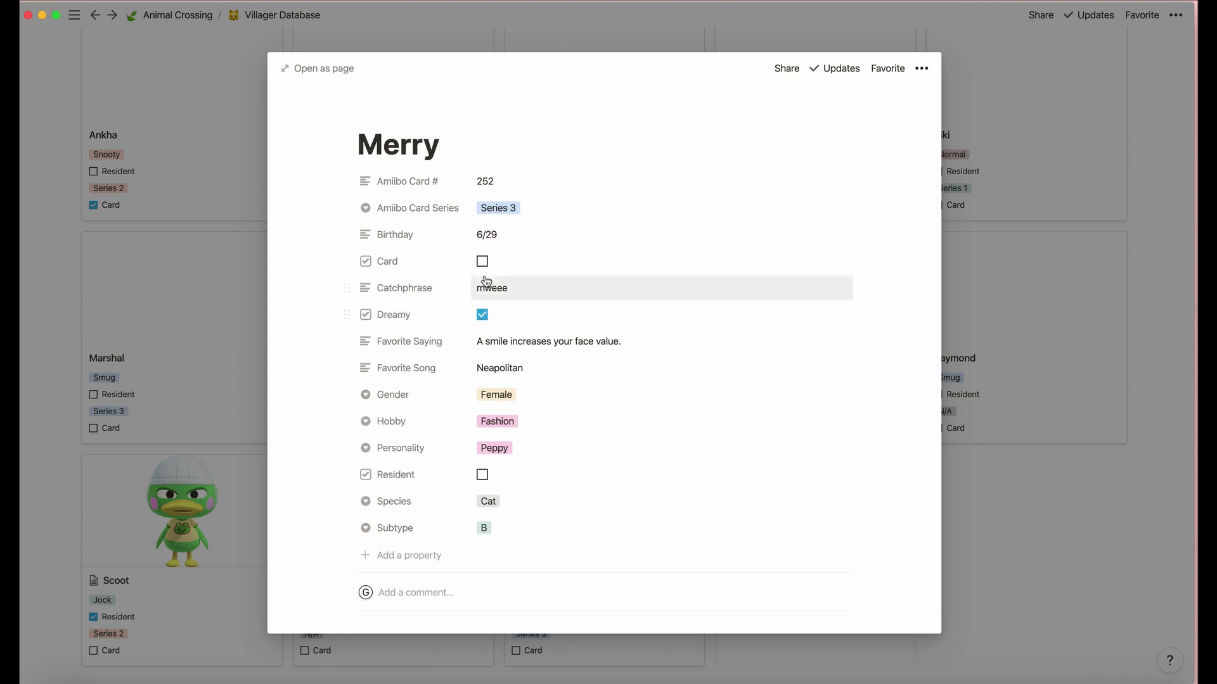
left_click(222, 301)
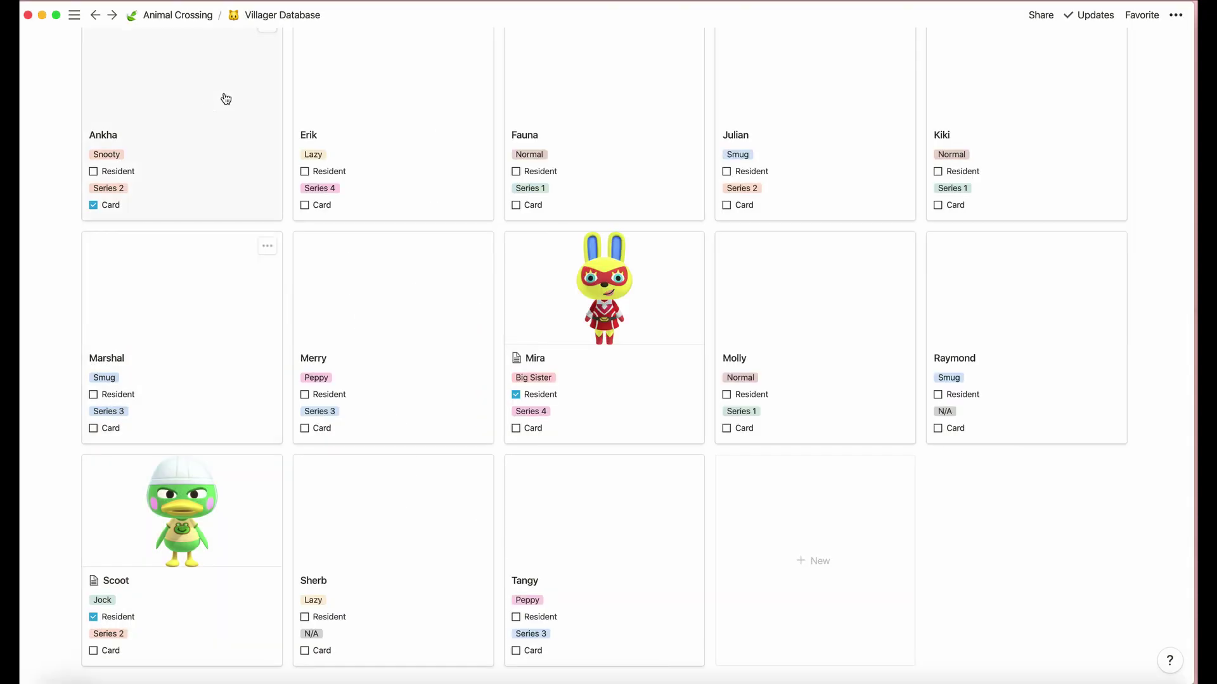
Step: Open Ankha's page from the gallery, switch the Dreamy checkbox off and back on, and close the page
left_click(225, 99)
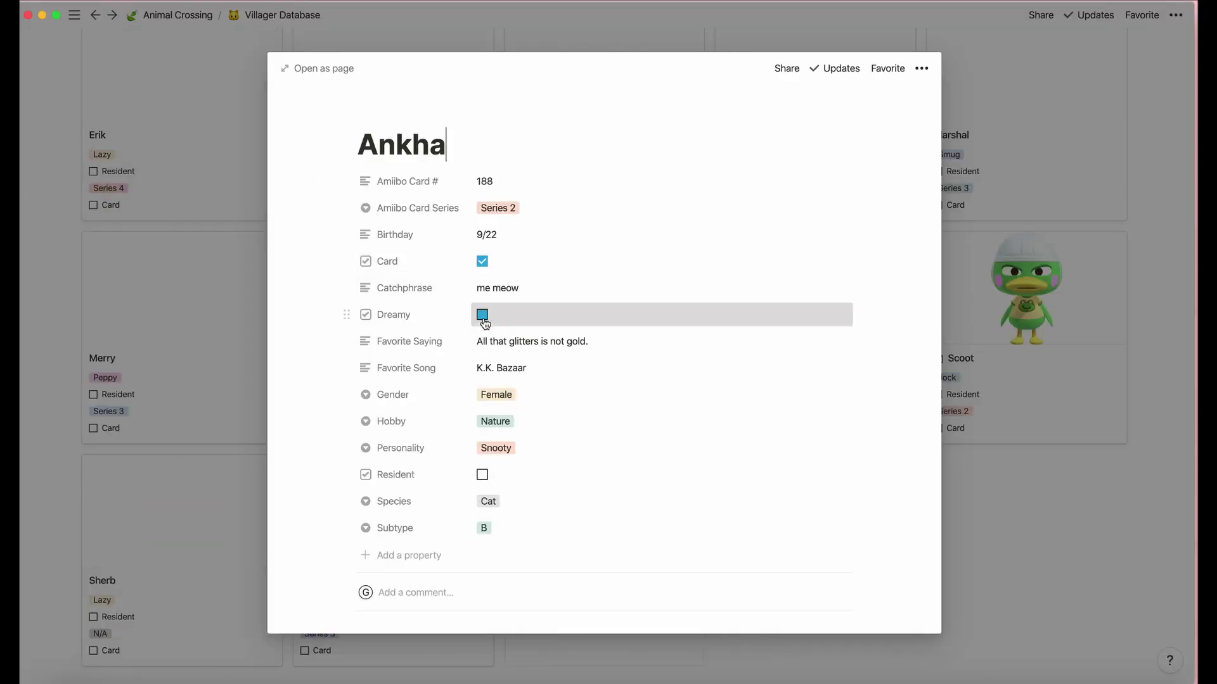
left_click(482, 319)
left_click(483, 318)
left_click(250, 364)
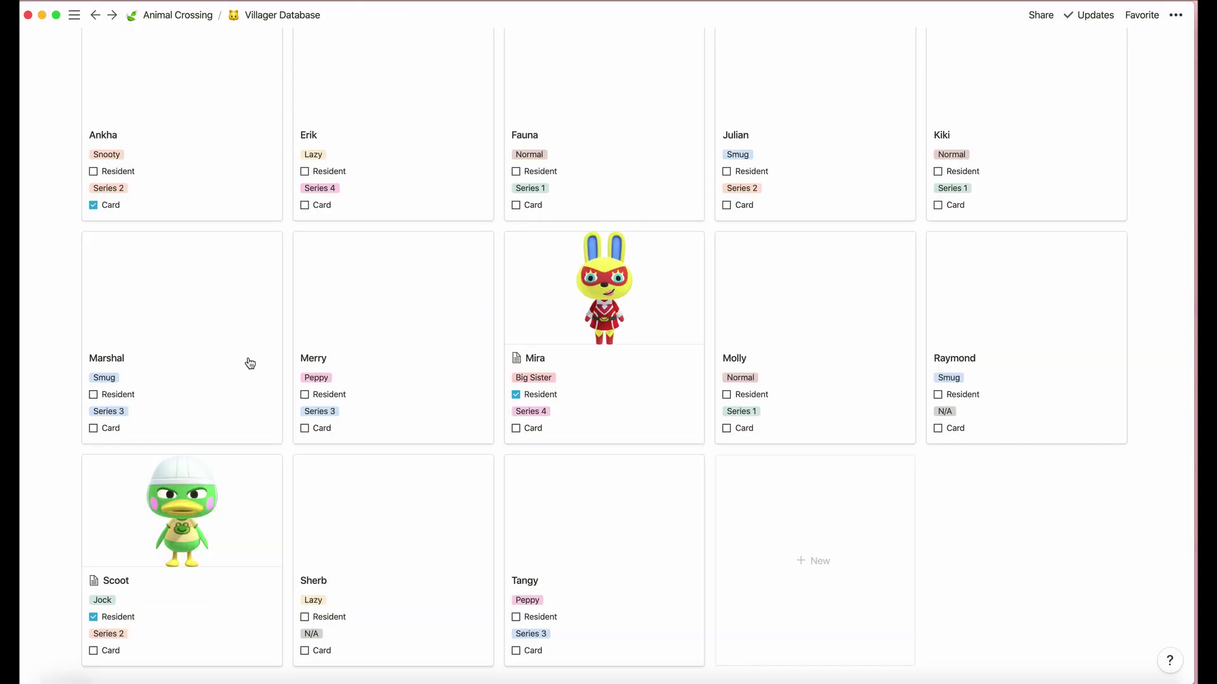
Step: Switch the Villagers DB to the All Villagers view and look through the full villager table
scroll(293, 440, "down", 3)
scroll(293, 437, "up", 5)
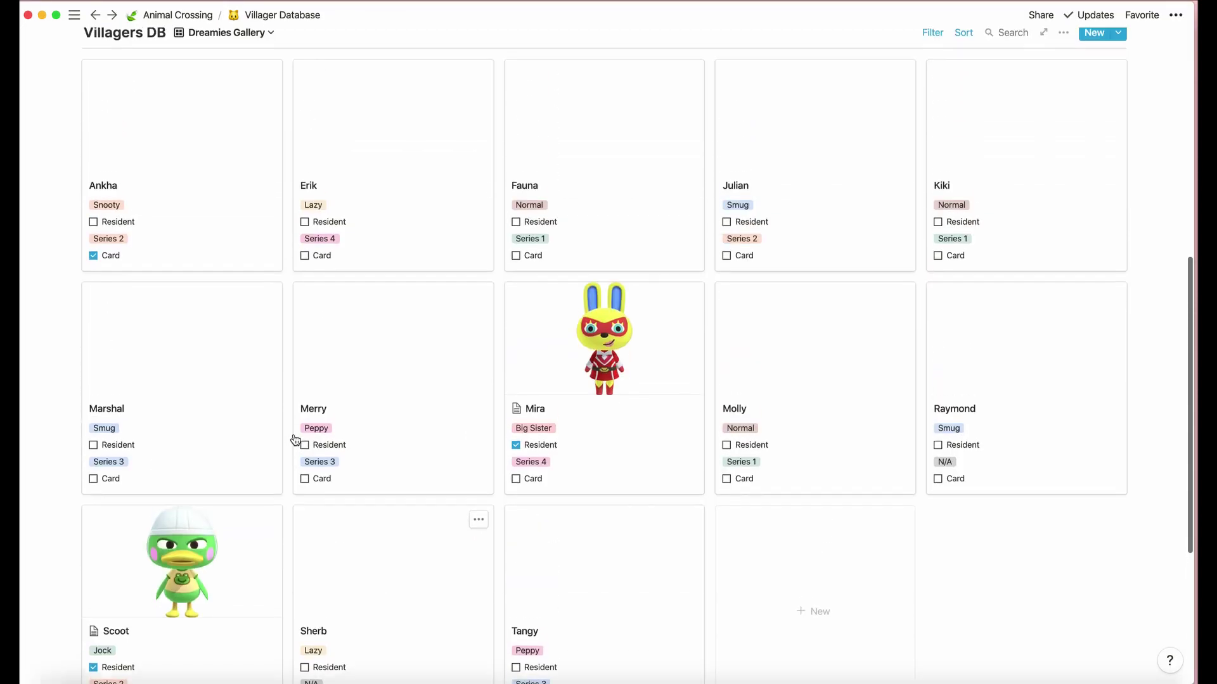
scroll(292, 436, "up", 3)
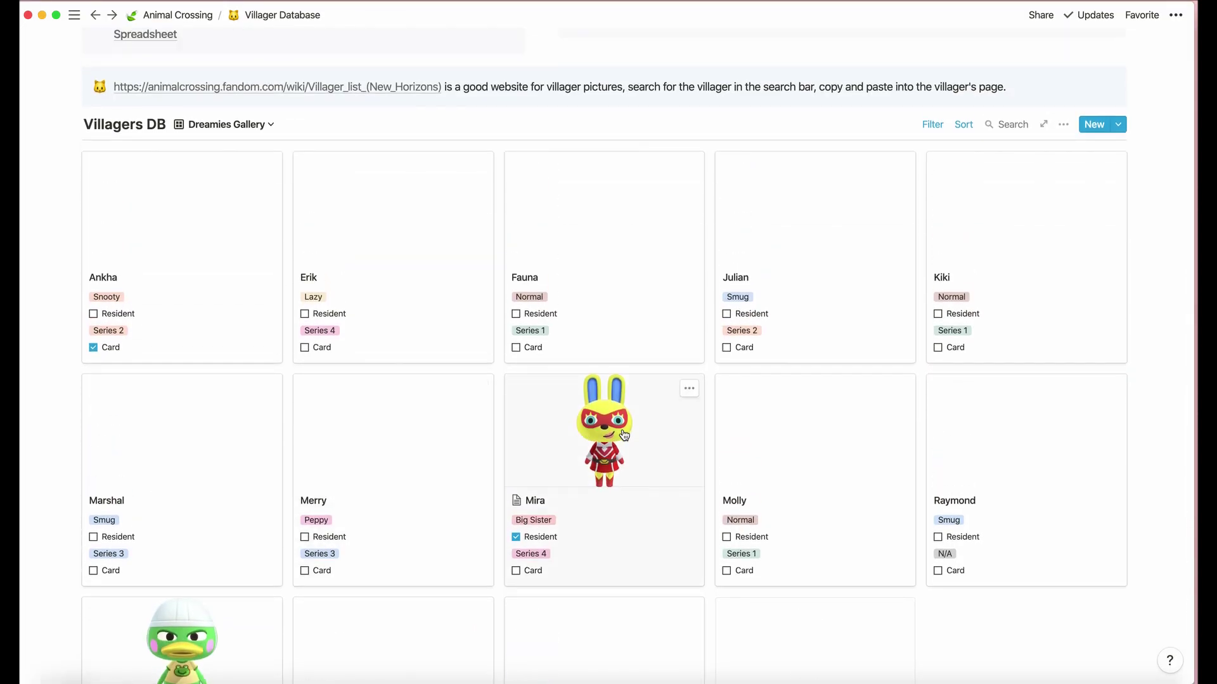
scroll(562, 261, "up", 1)
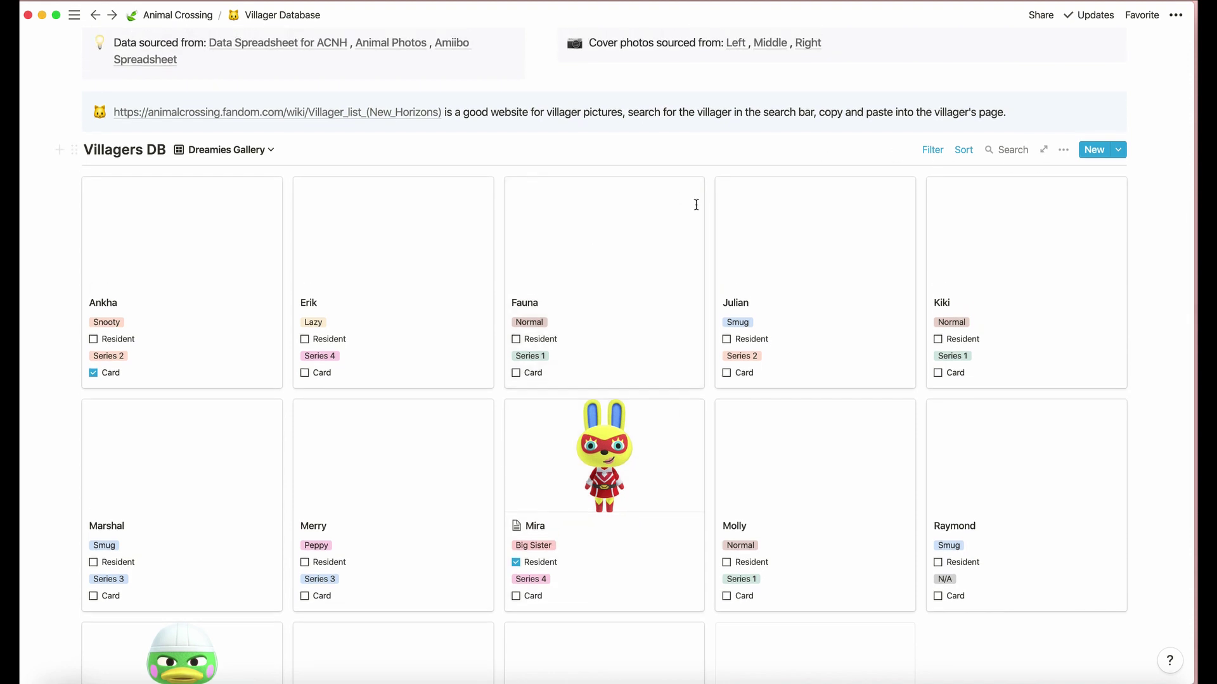
left_click(250, 150)
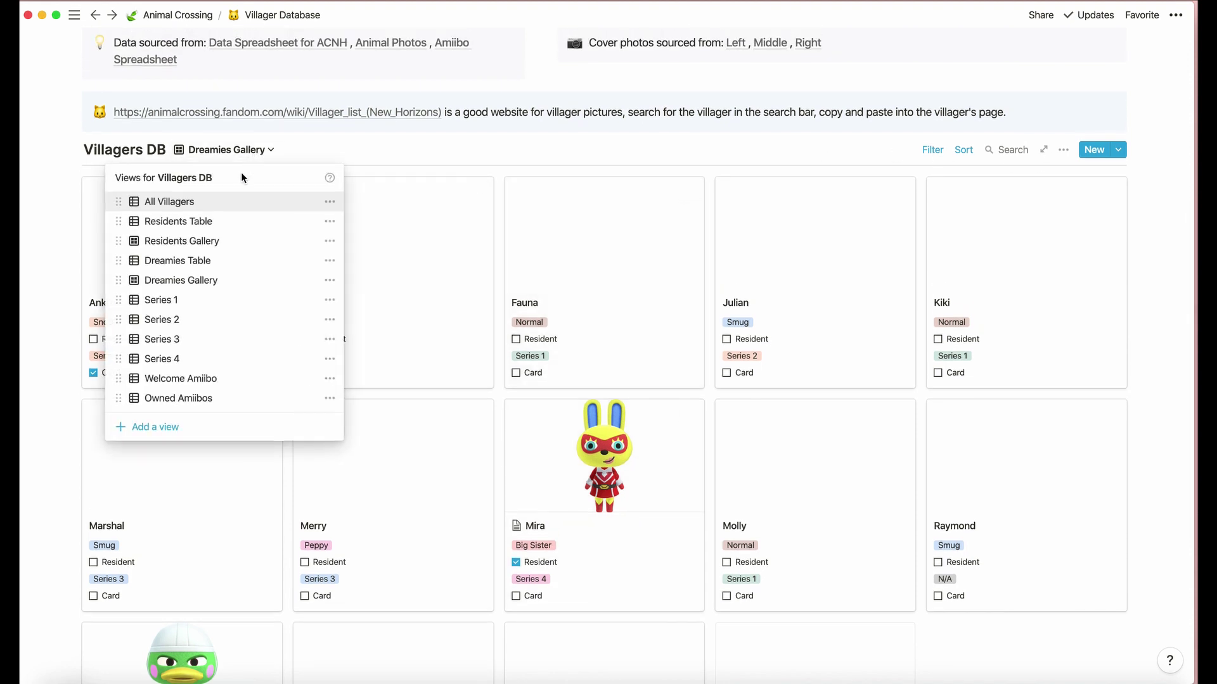
left_click(227, 202)
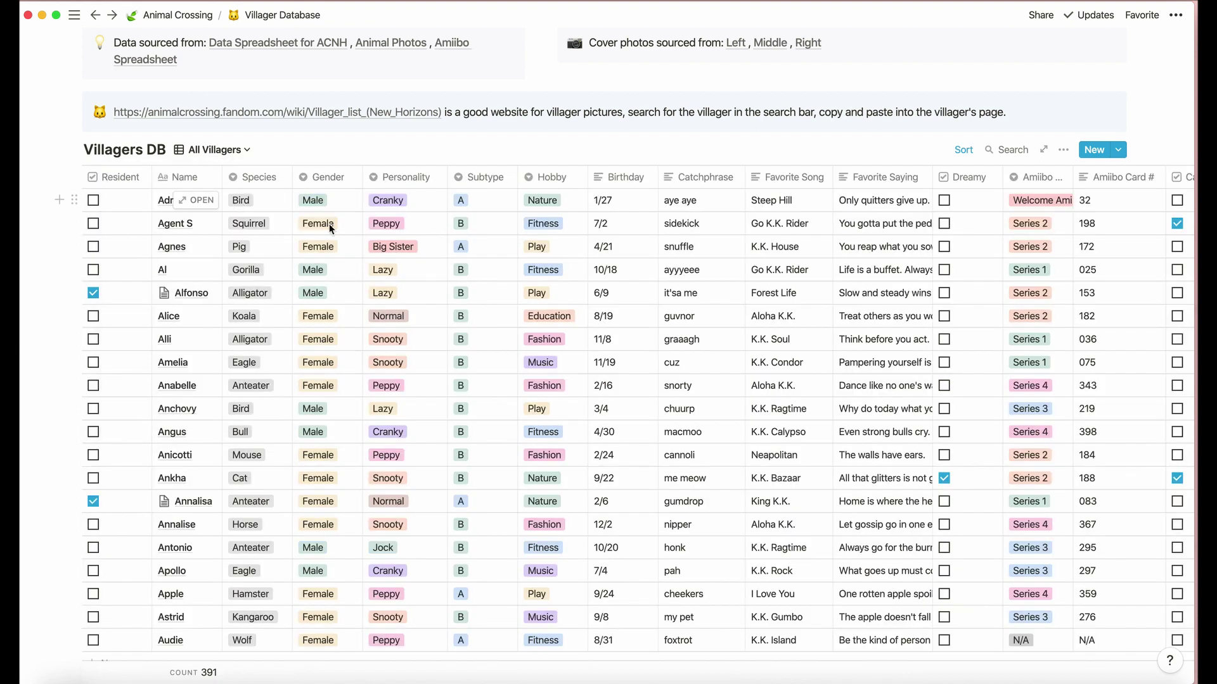
left_click(1065, 150)
key("Escape")
scroll(1022, 328, "down", 12)
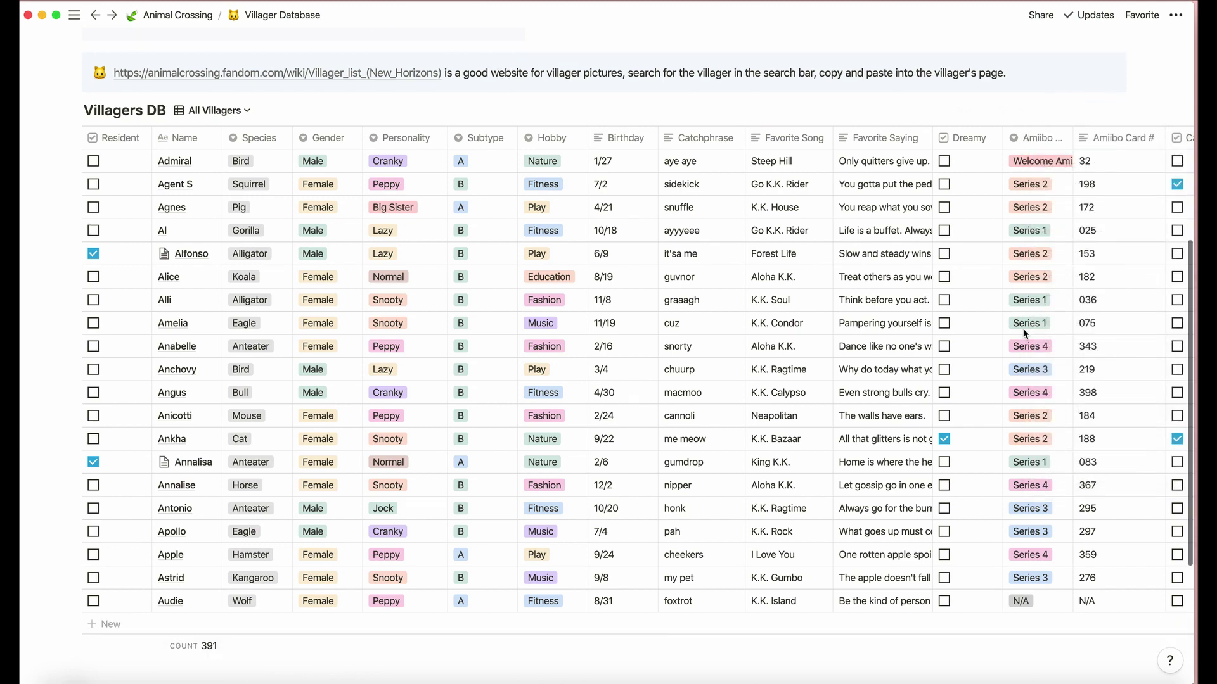
scroll(1023, 328, "up", 15)
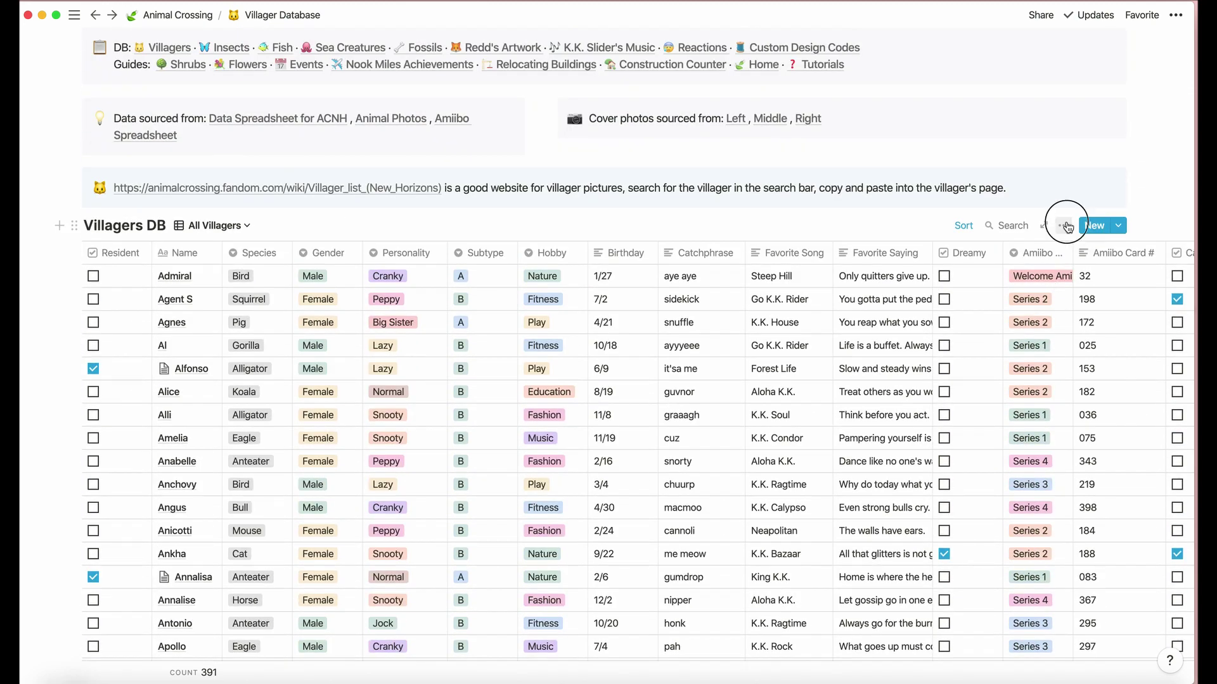
Step: Add a filter to the All Villagers view showing only villagers where Species is Kangaroo
left_click(1066, 226)
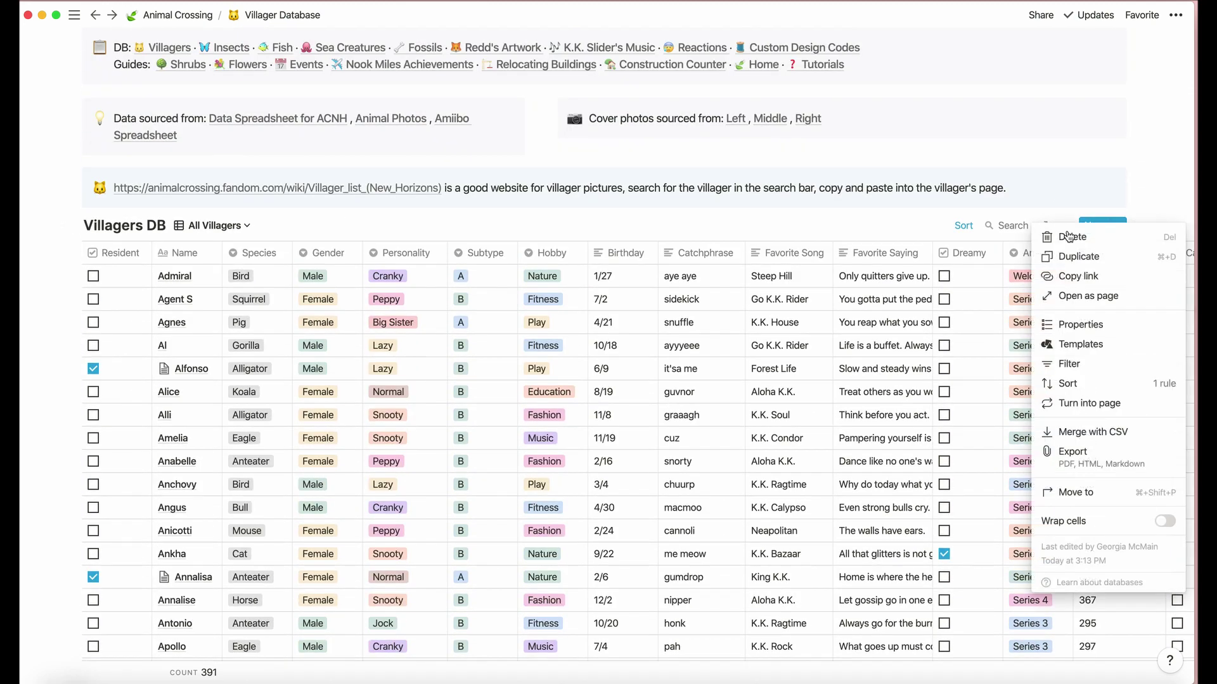
left_click(1080, 364)
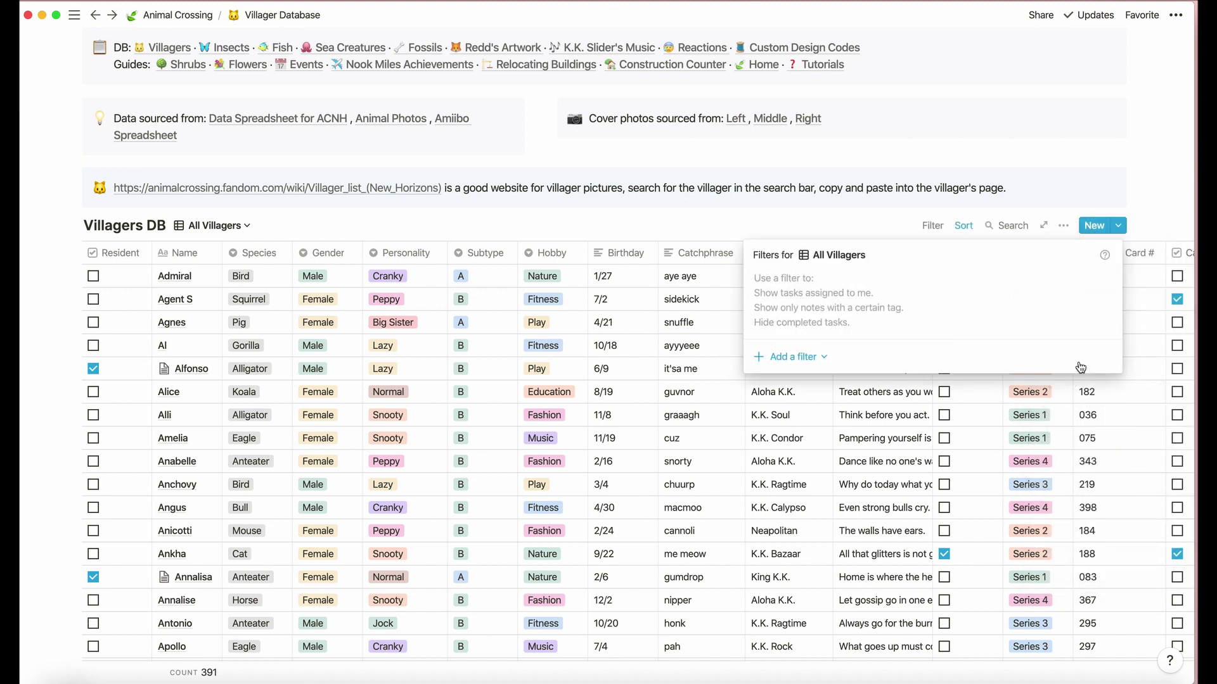
left_click(895, 353)
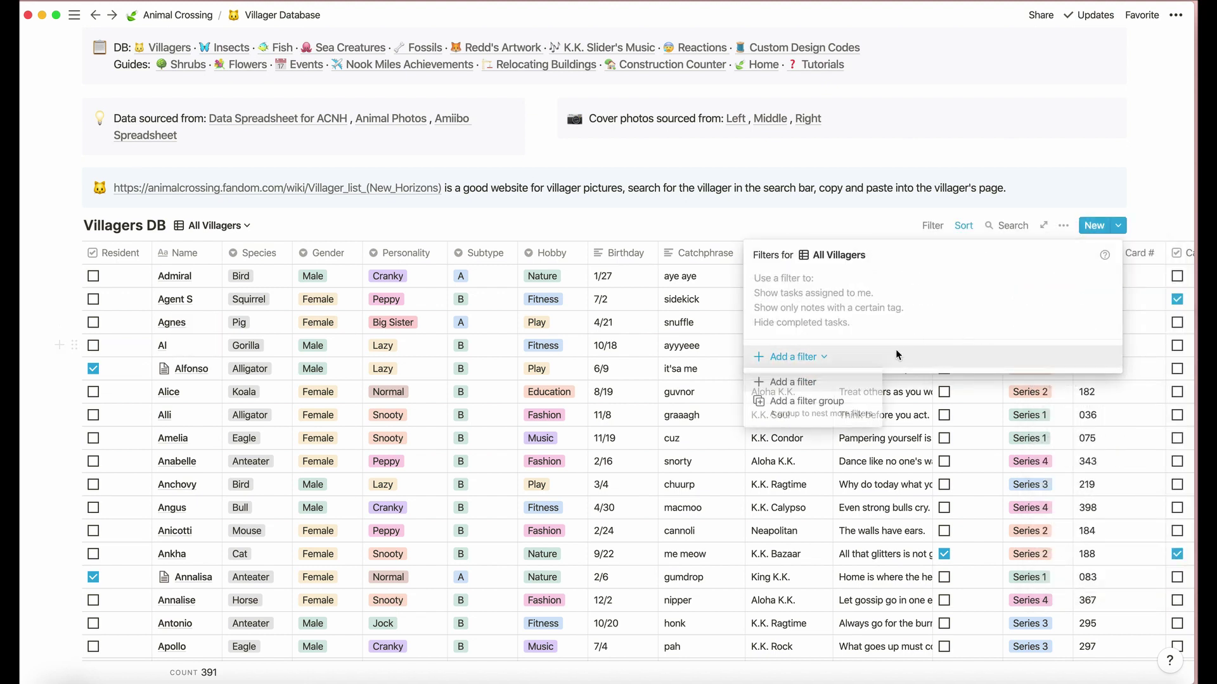
left_click(816, 384)
left_click(830, 283)
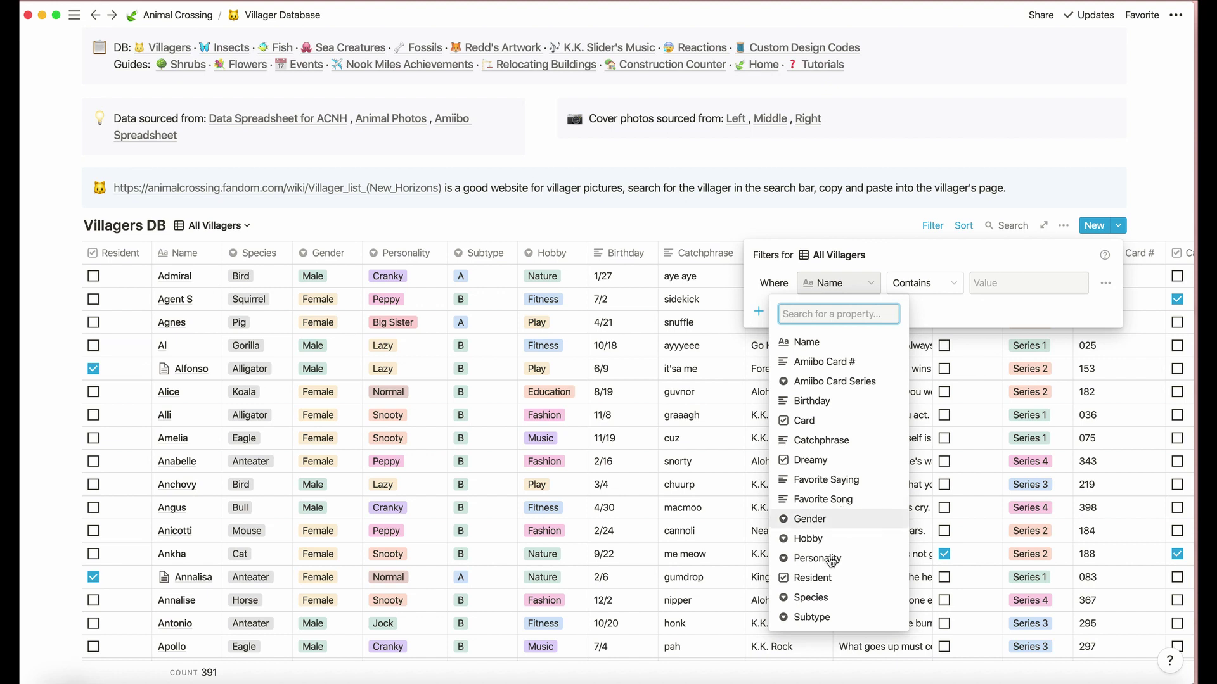
left_click(818, 598)
left_click(995, 283)
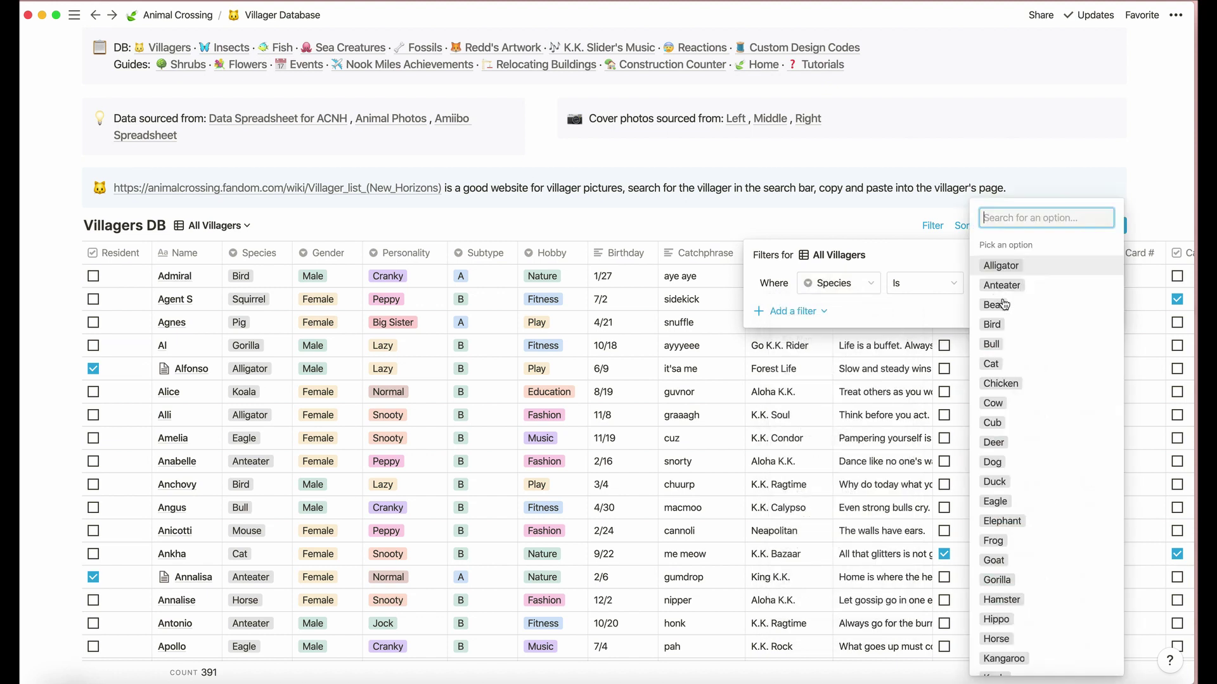
scroll(1007, 497, "down", 2)
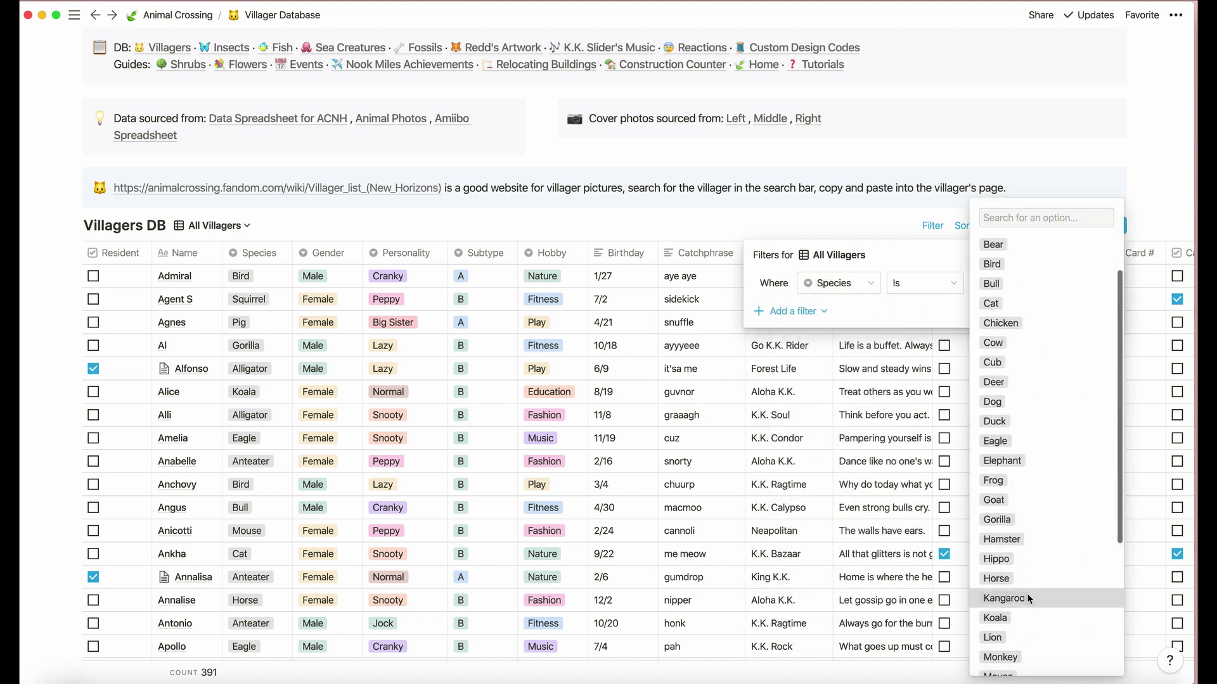
left_click(1005, 599)
left_click(795, 533)
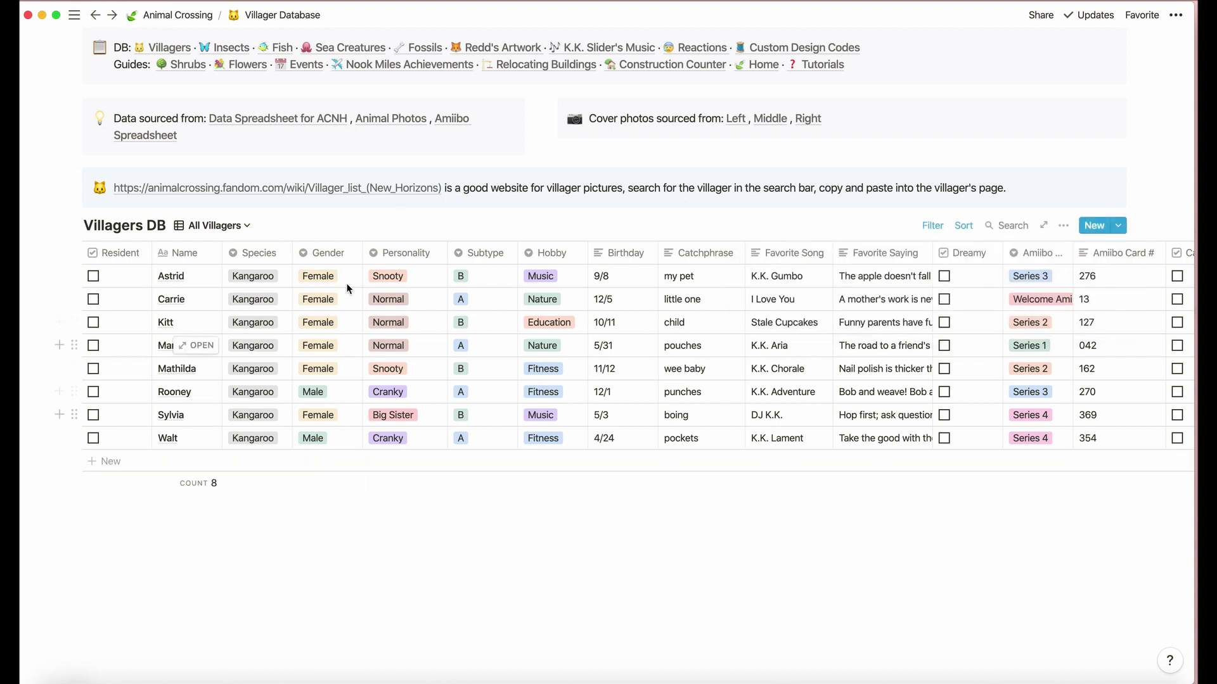
Step: Mark Mathilda as Dreamy in the kangaroo-filtered table and check her card in the Dreamies Gallery view
left_click(200, 370)
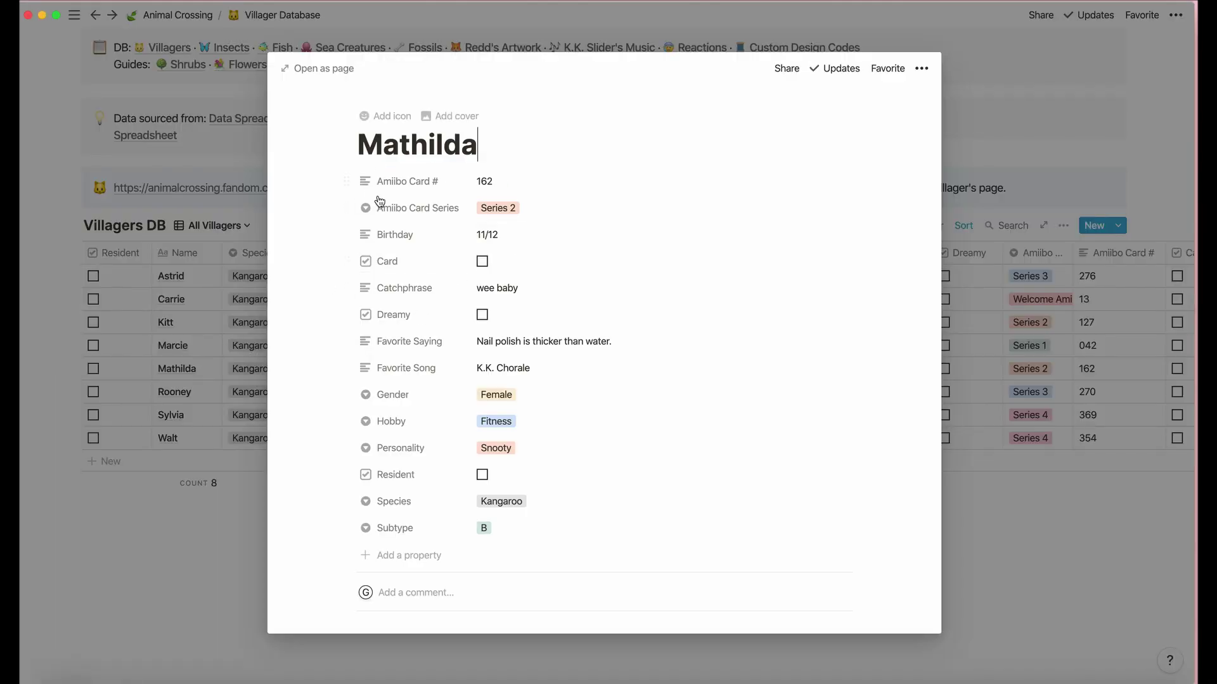
left_click(220, 379)
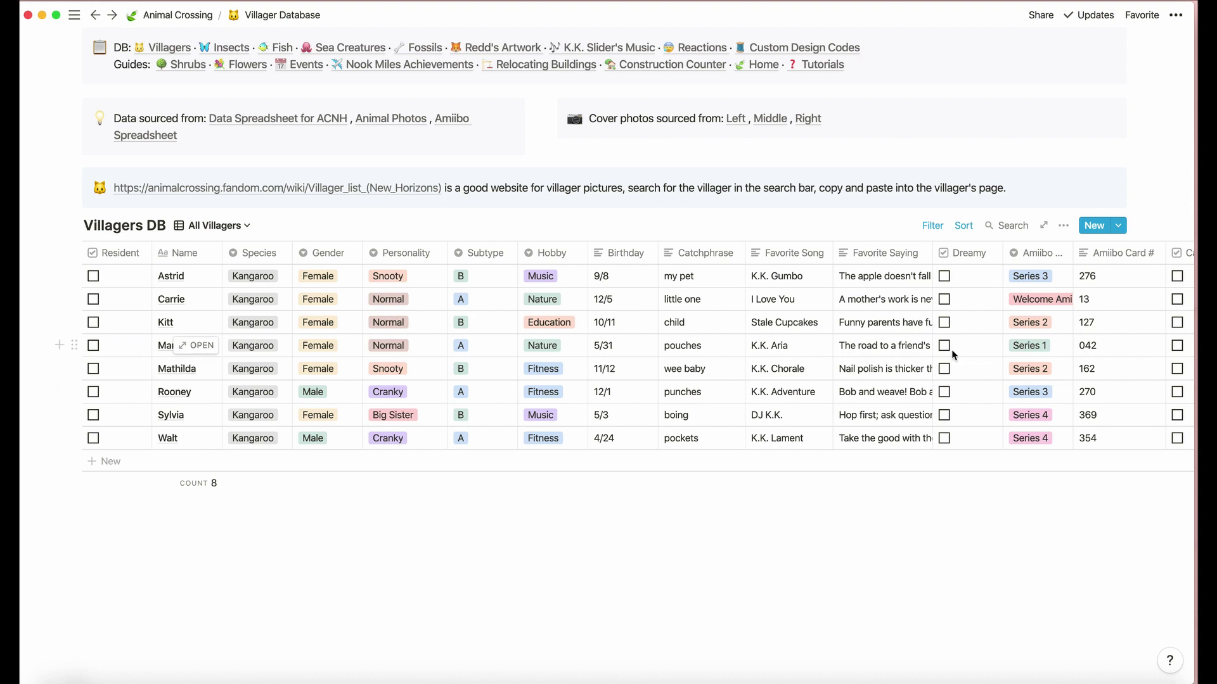
left_click(247, 228)
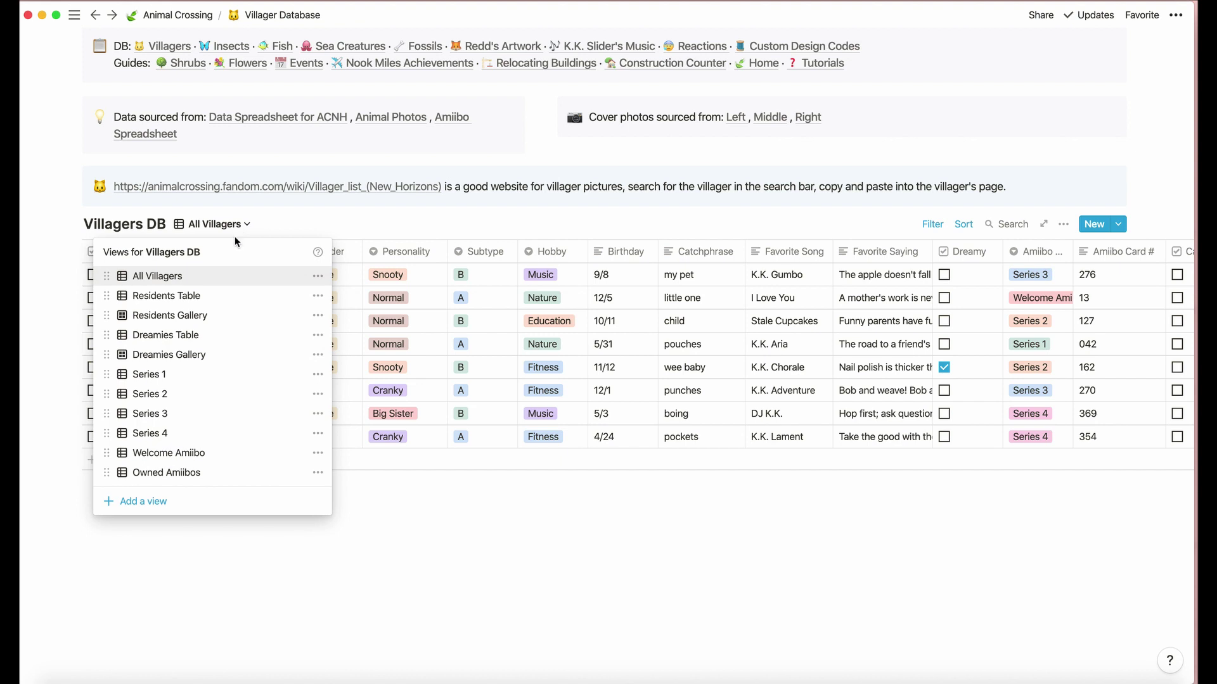
left_click(230, 355)
scroll(399, 534, "down", 4)
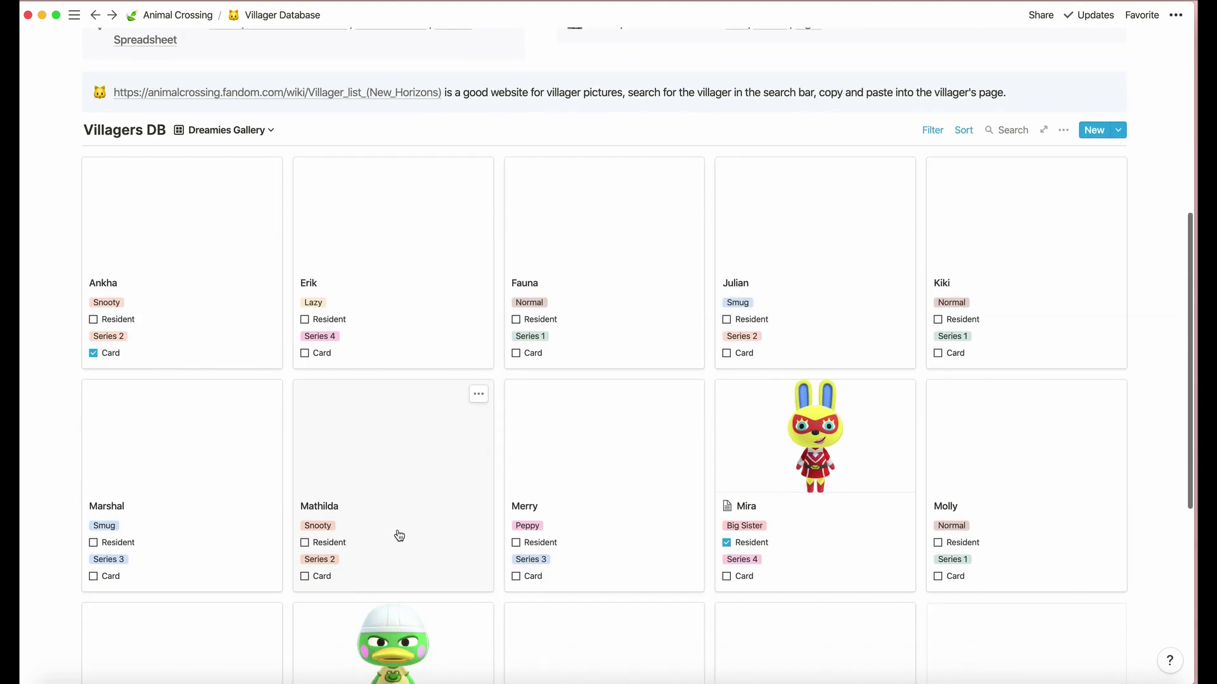
left_click(398, 430)
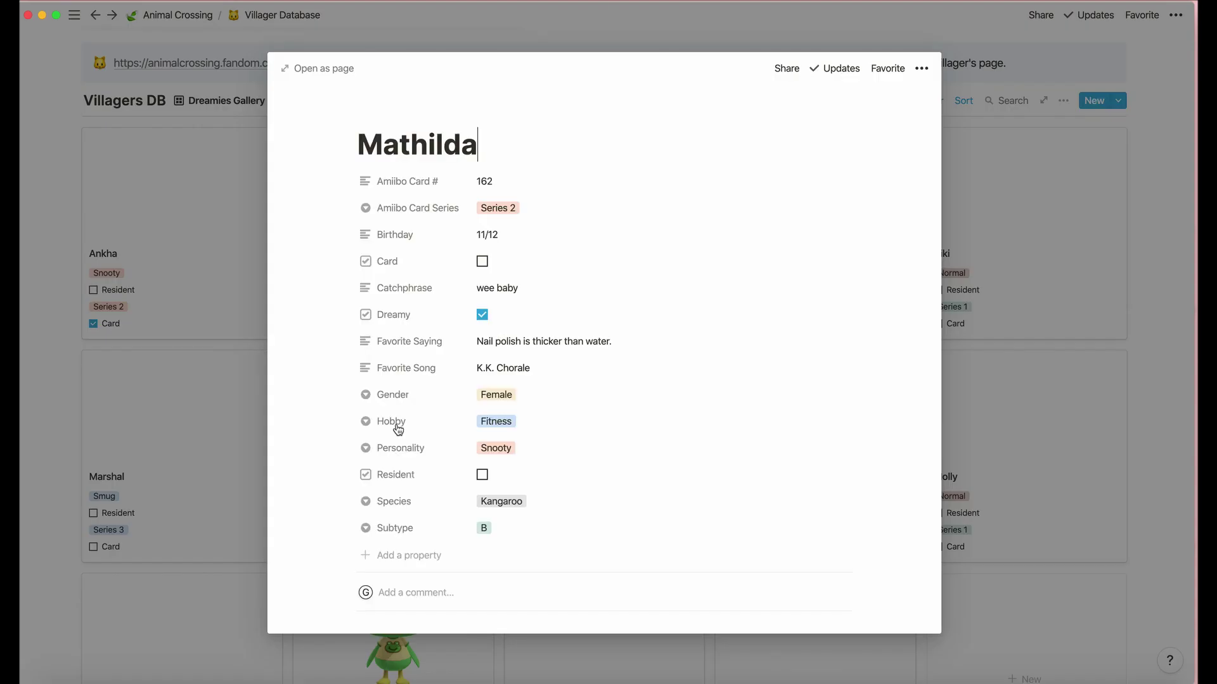
left_click(208, 252)
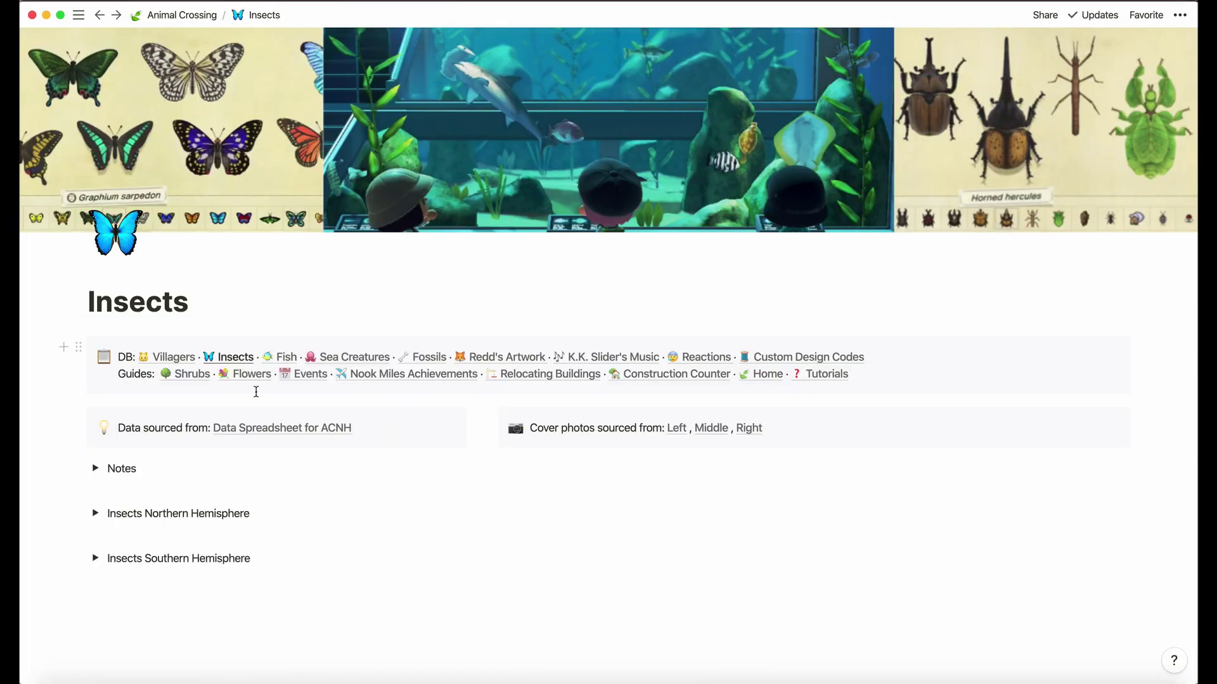
Step: Expand the Insects Northern Hemisphere section on the Insects page and look through the Insects (NH) table
scroll(267, 440, "down", 1)
scroll(267, 440, "down", 1)
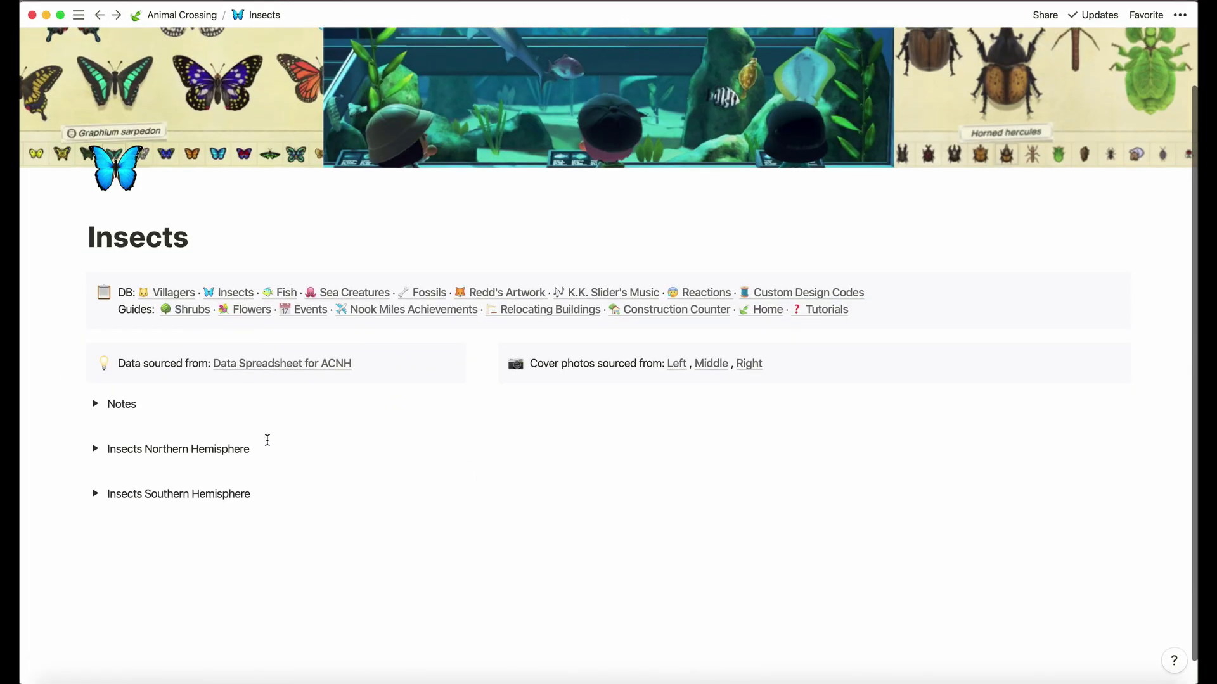
left_click(96, 449)
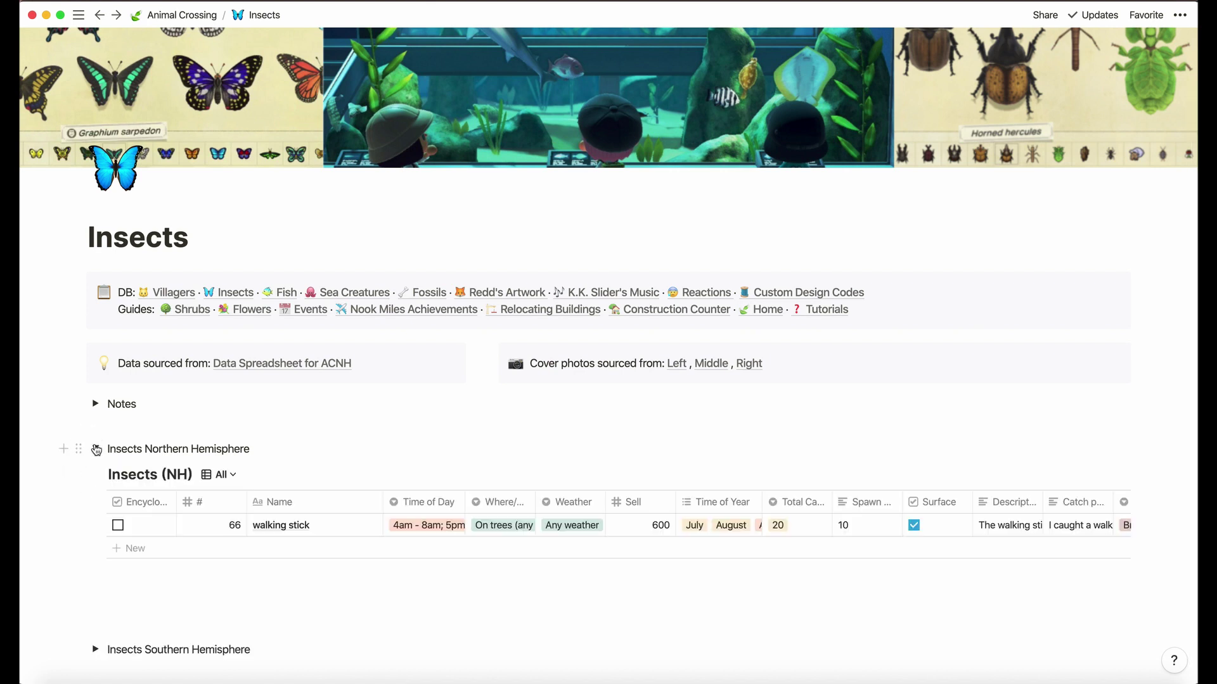
scroll(357, 505, "down", 5)
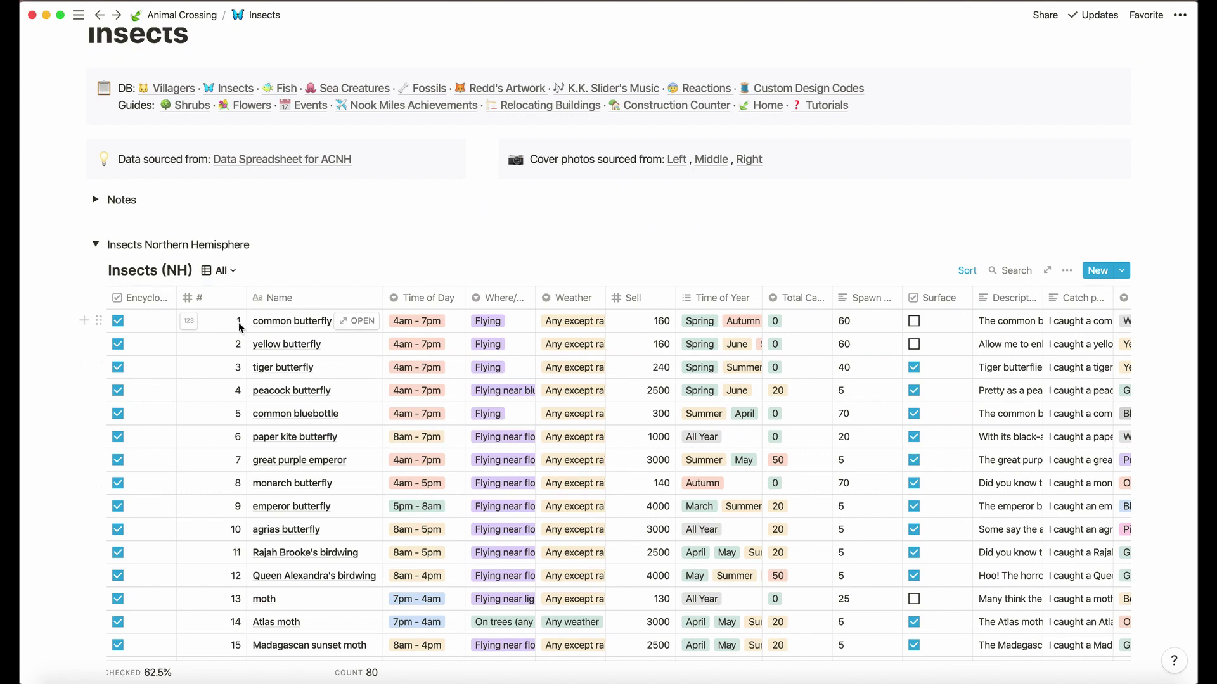
scroll(235, 380, "down", 10)
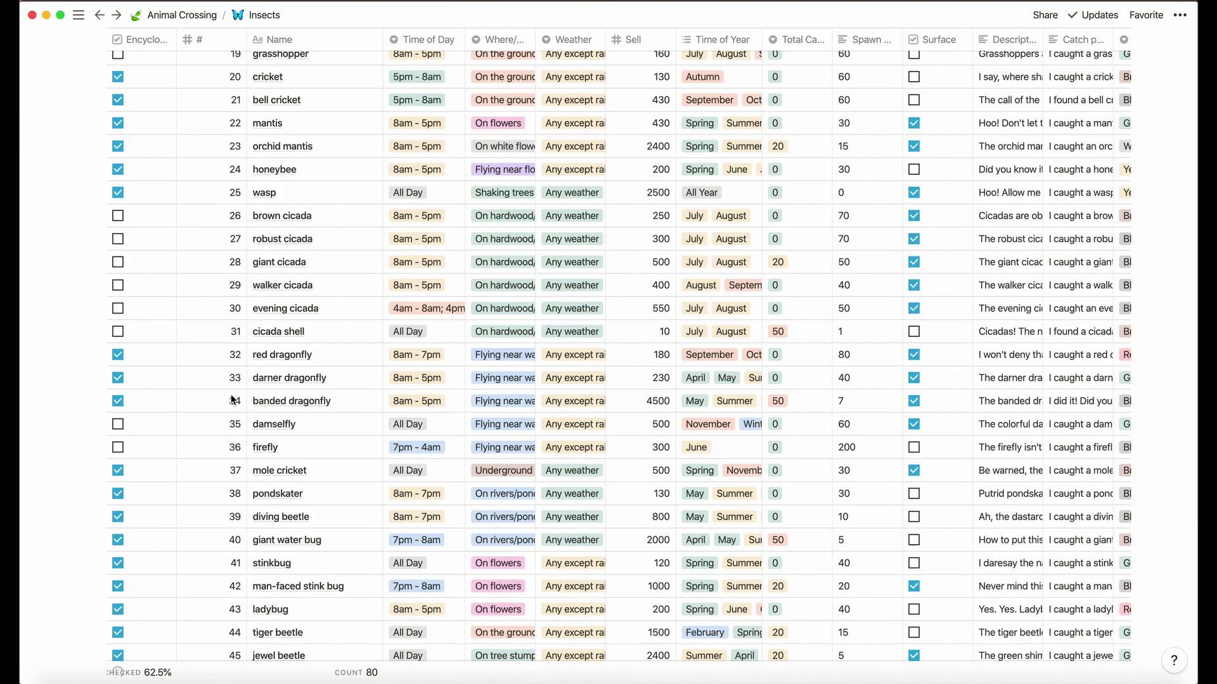
scroll(233, 399, "down", 5)
scroll(233, 399, "up", 15)
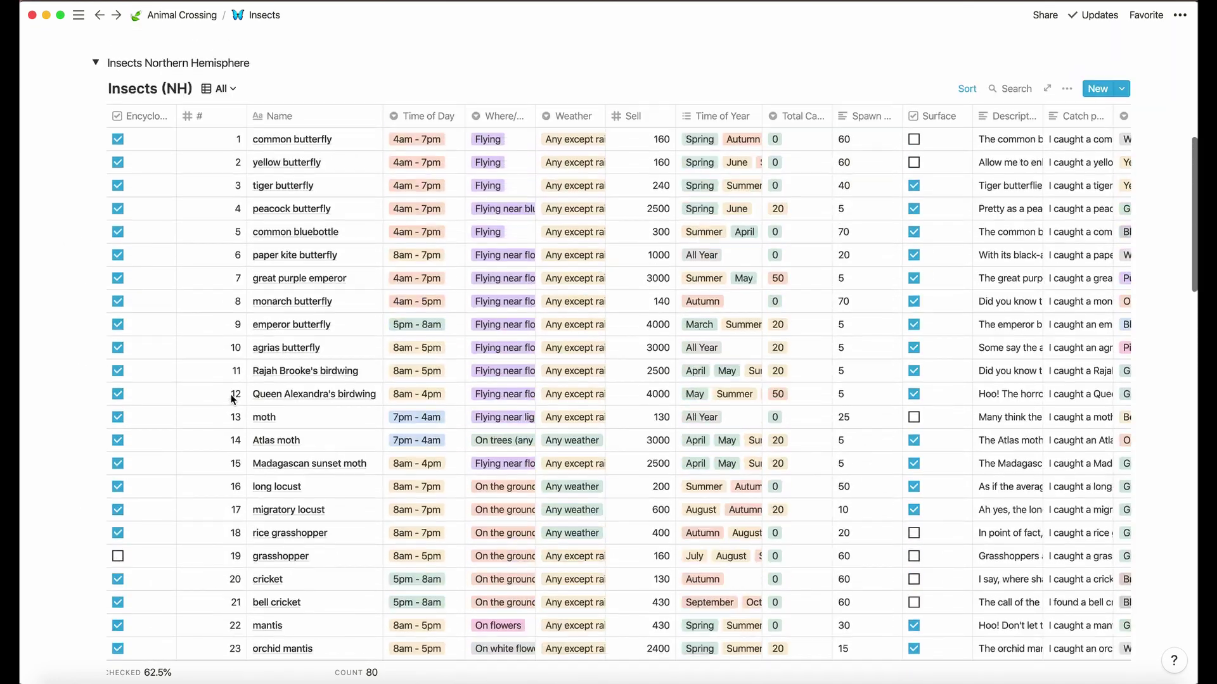
scroll(232, 399, "up", 3)
scroll(232, 399, "up", 2)
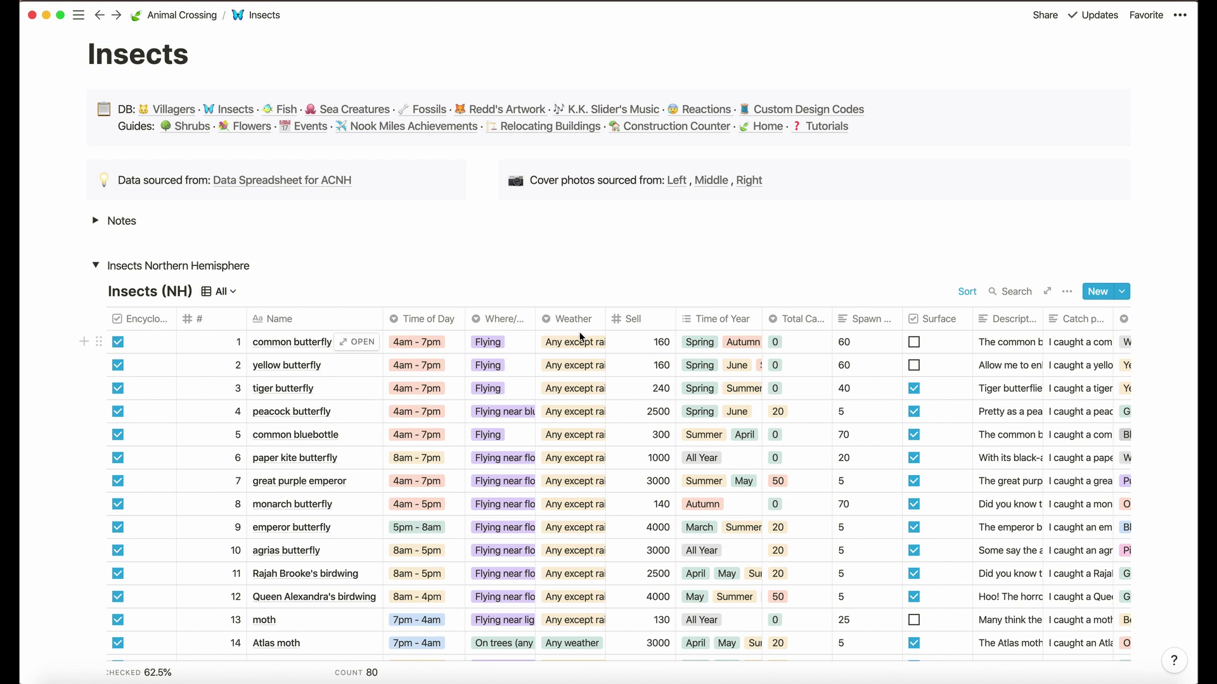
Step: View the Time of Year options for the common butterfly in the Insects (NH) table and close the list
left_click(716, 327)
left_click(717, 329)
left_click(714, 347)
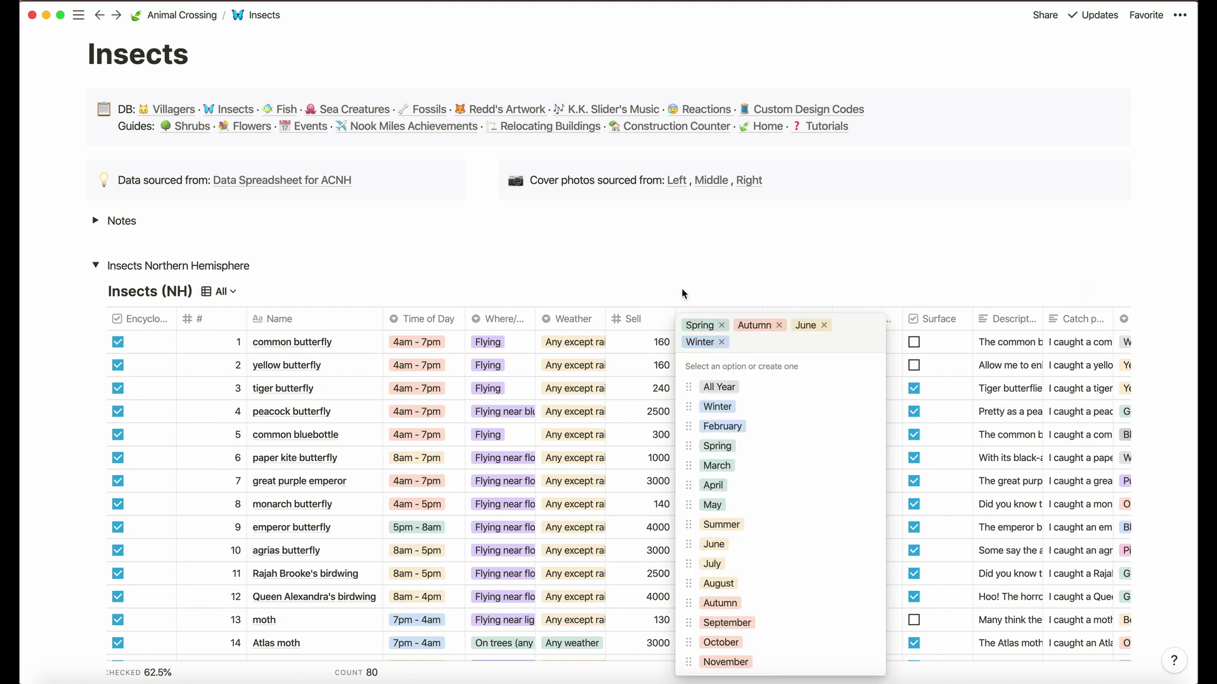
left_click(763, 263)
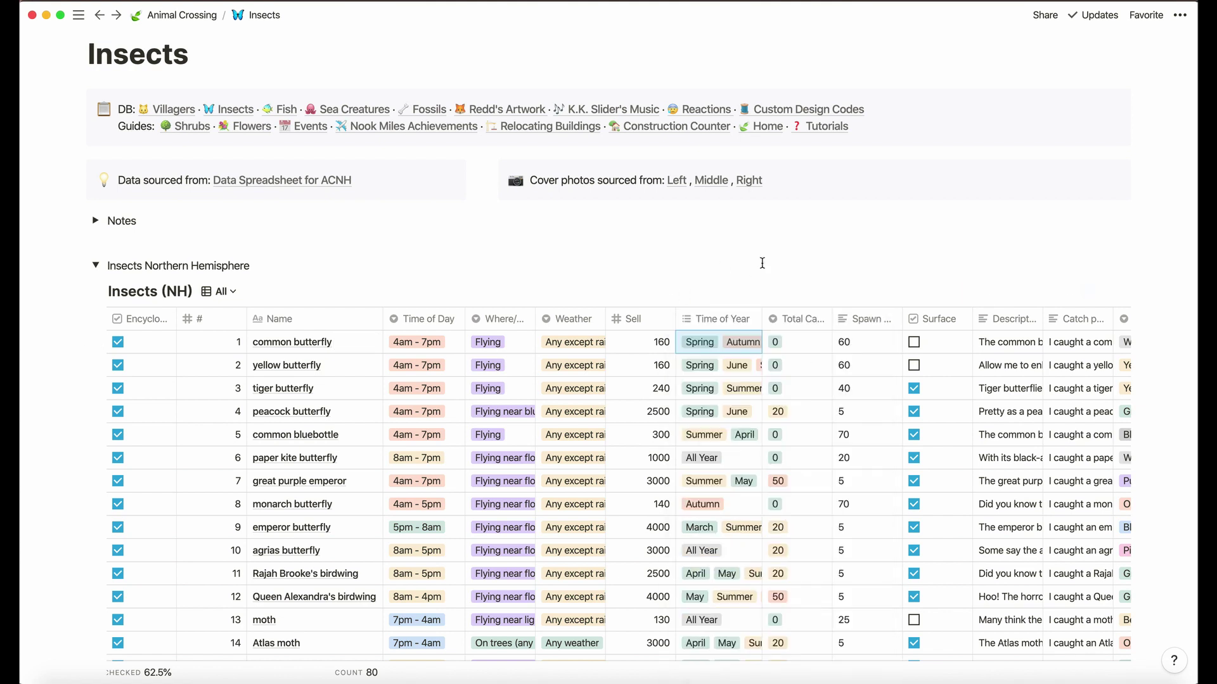
Step: Switch the Insects (NH) table to the October view and look through its insects and Encyclopedia checkboxes
left_click(227, 292)
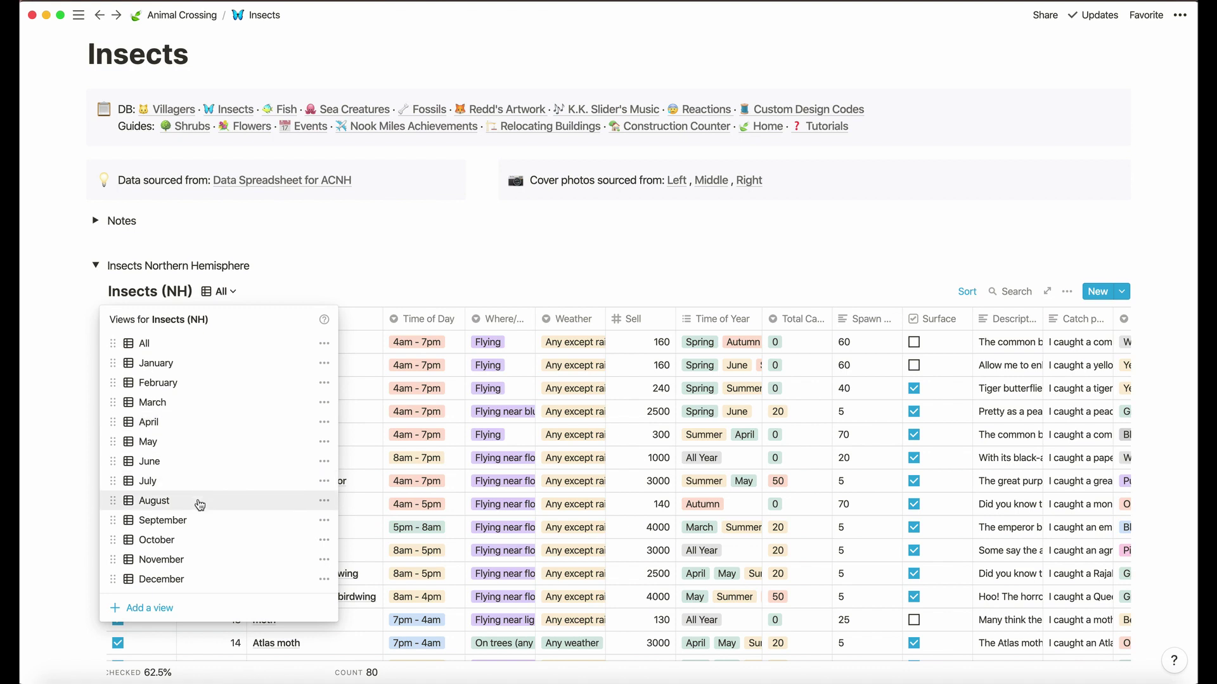
left_click(195, 534)
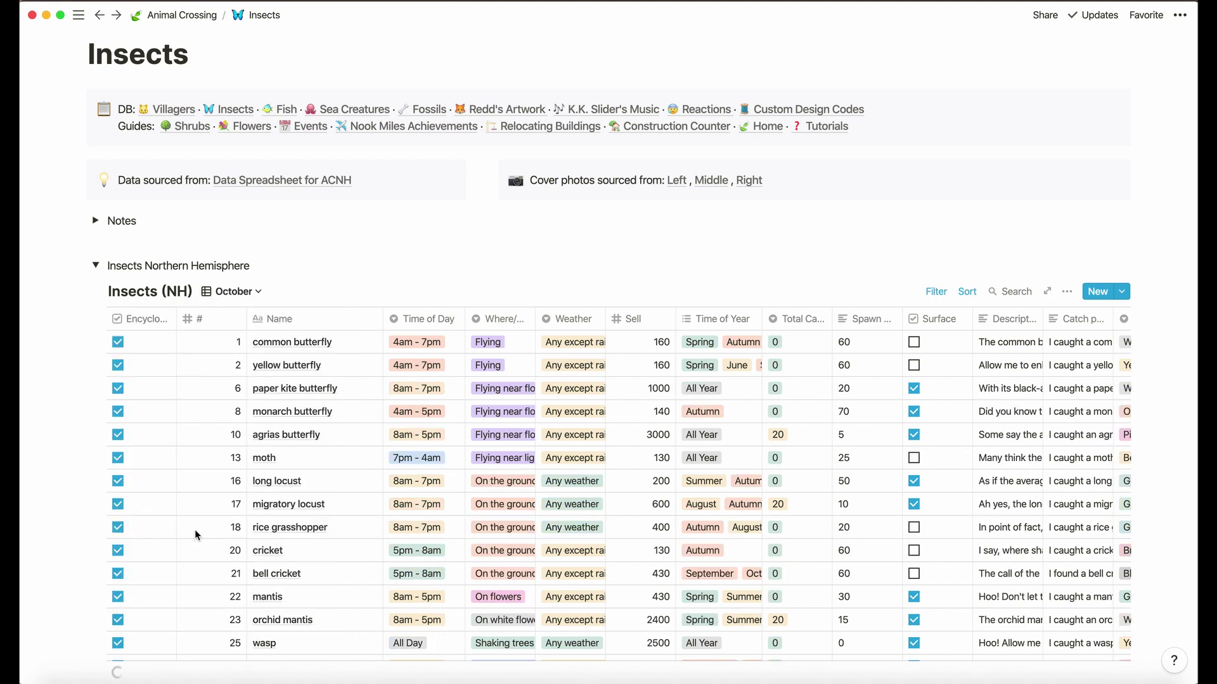
scroll(195, 530, "down", 10)
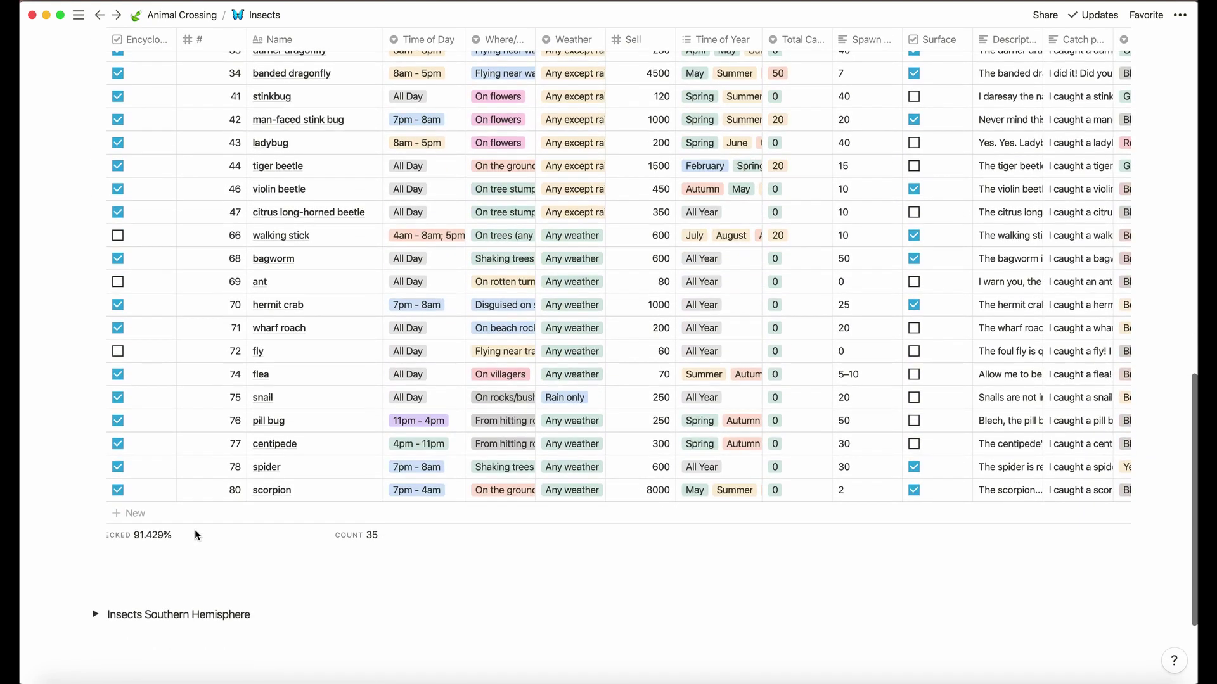
scroll(195, 530, "up", 5)
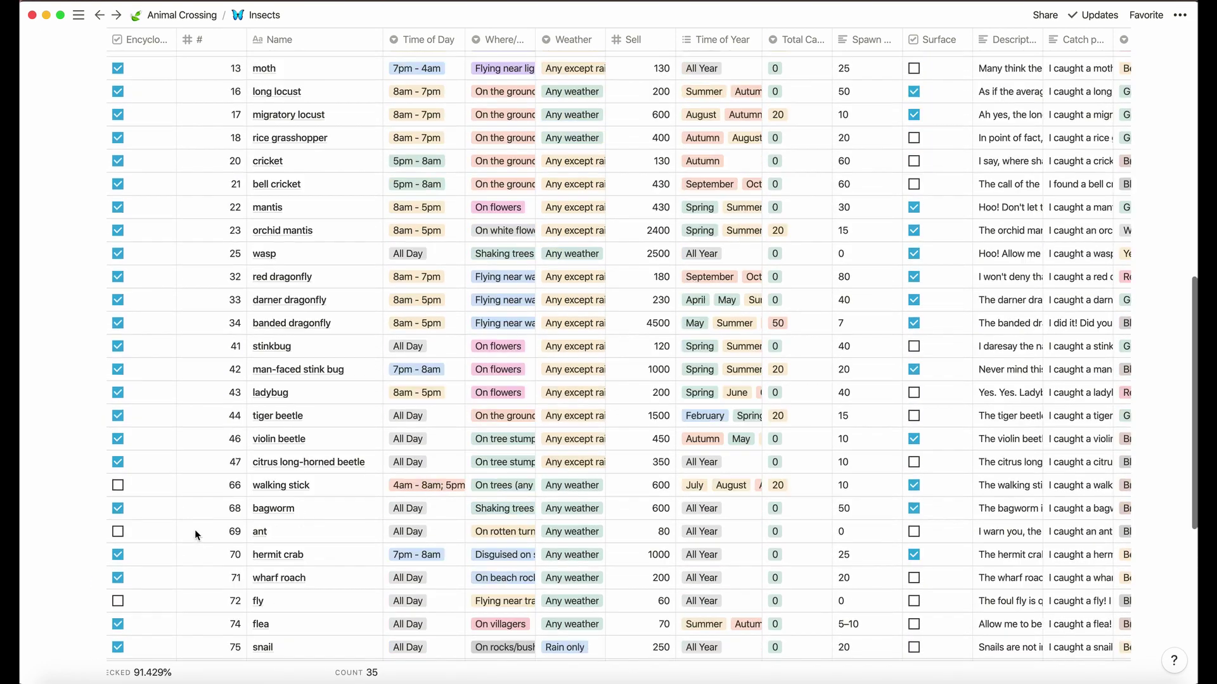
scroll(196, 530, "up", 6)
scroll(195, 530, "down", 5)
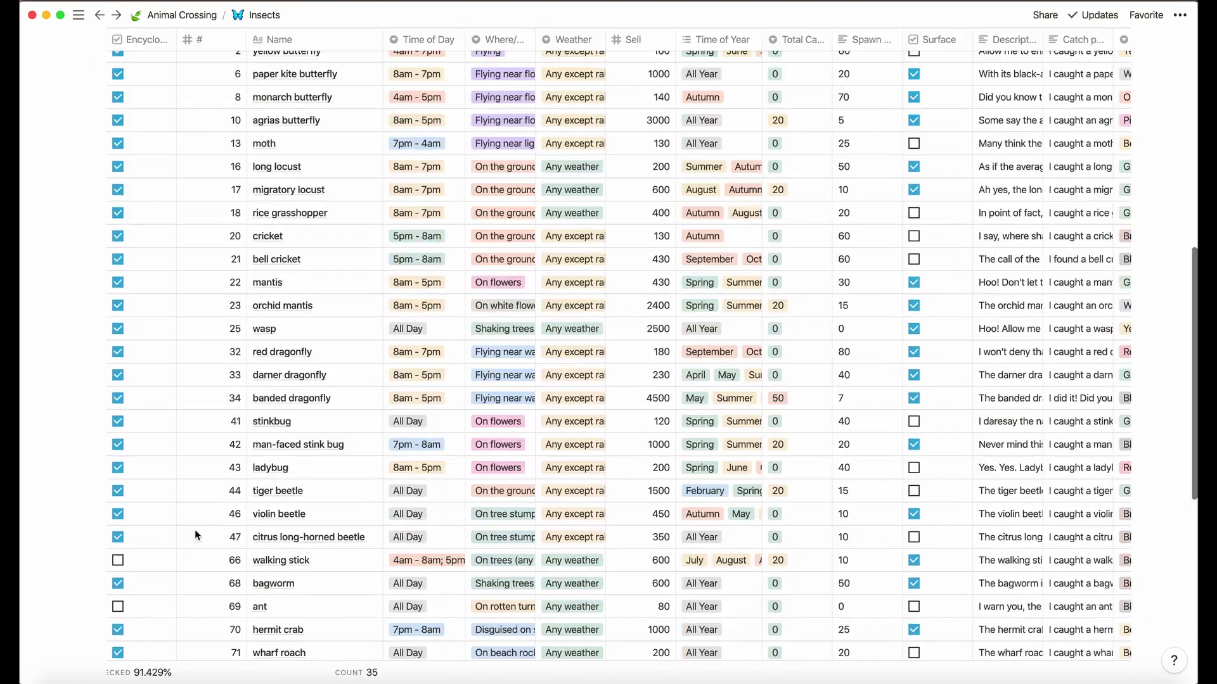
scroll(195, 532, "down", 5)
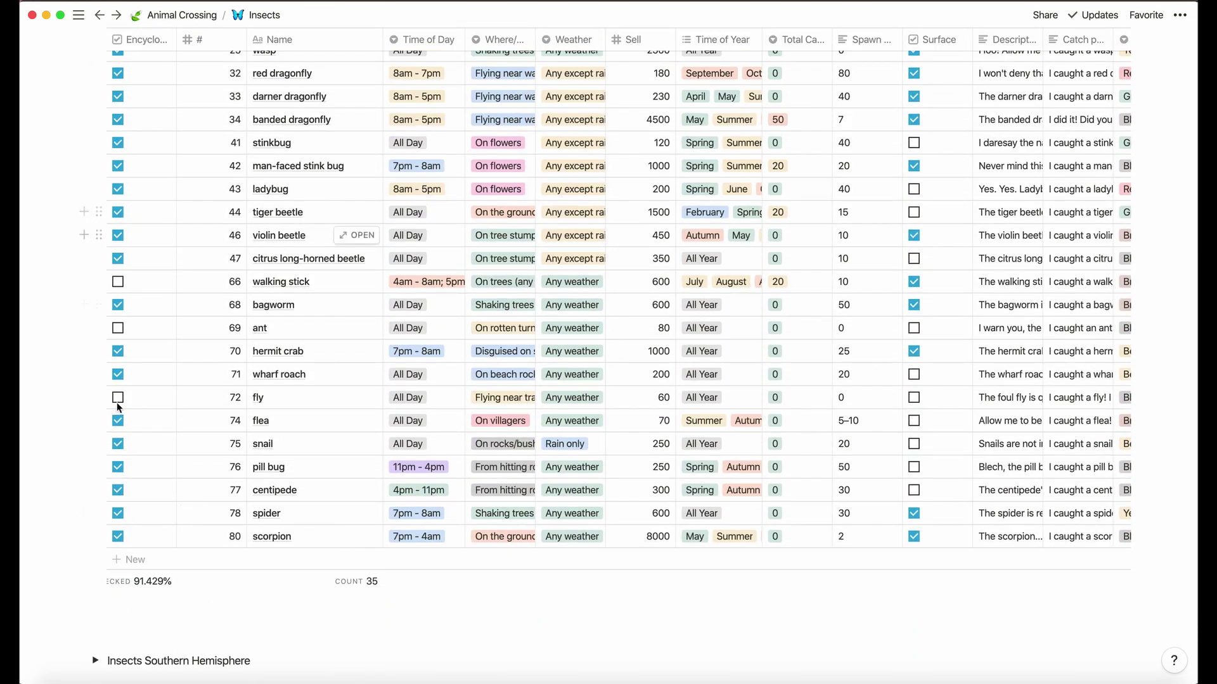
Step: Add a filter to the October view of Insects (NH) showing only insects where Encyclopedia? is unchecked
scroll(150, 236, "up", 10)
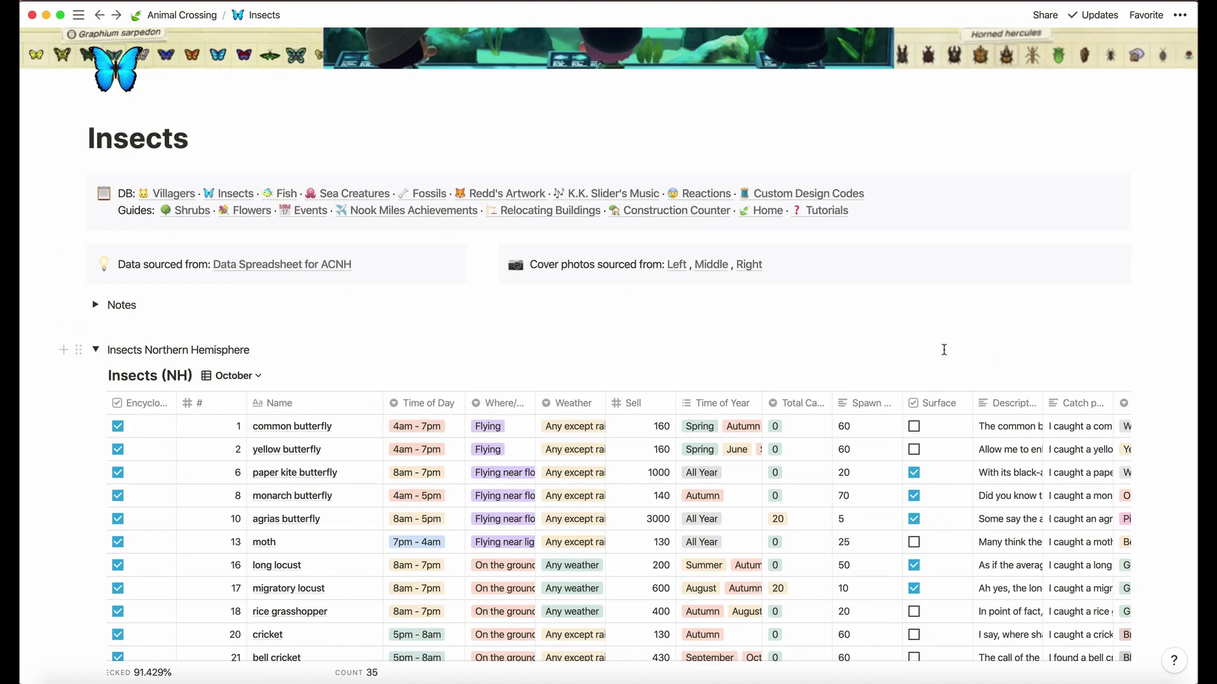
left_click(937, 381)
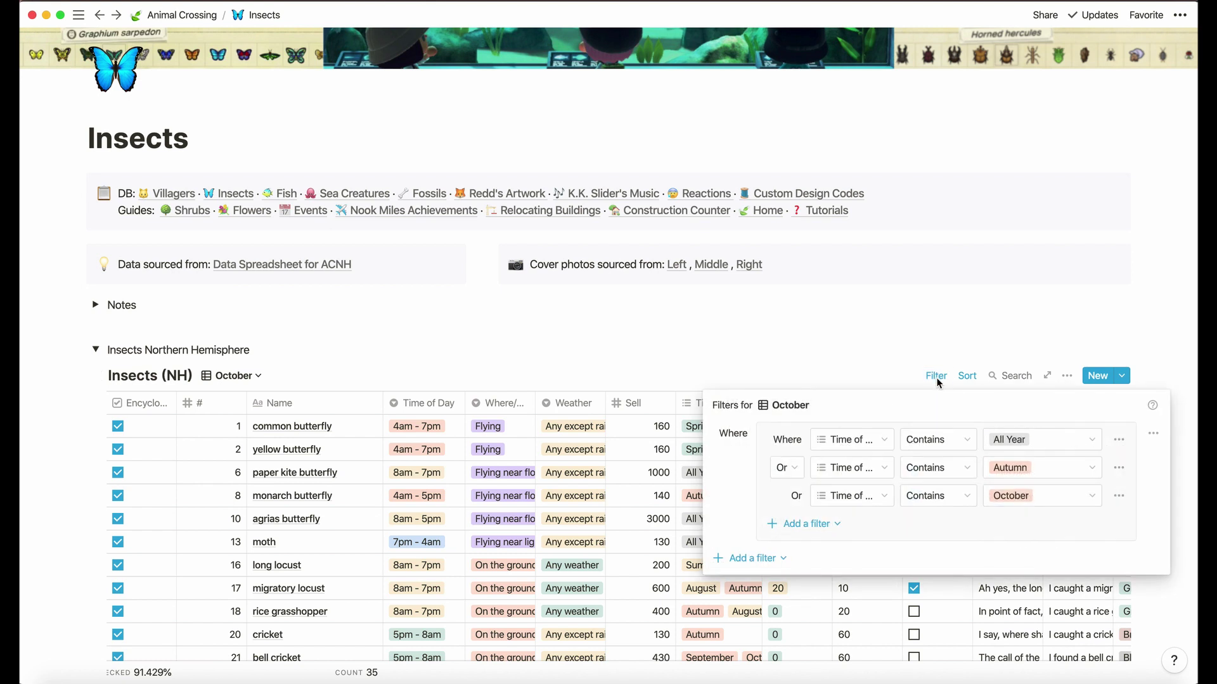
left_click(751, 557)
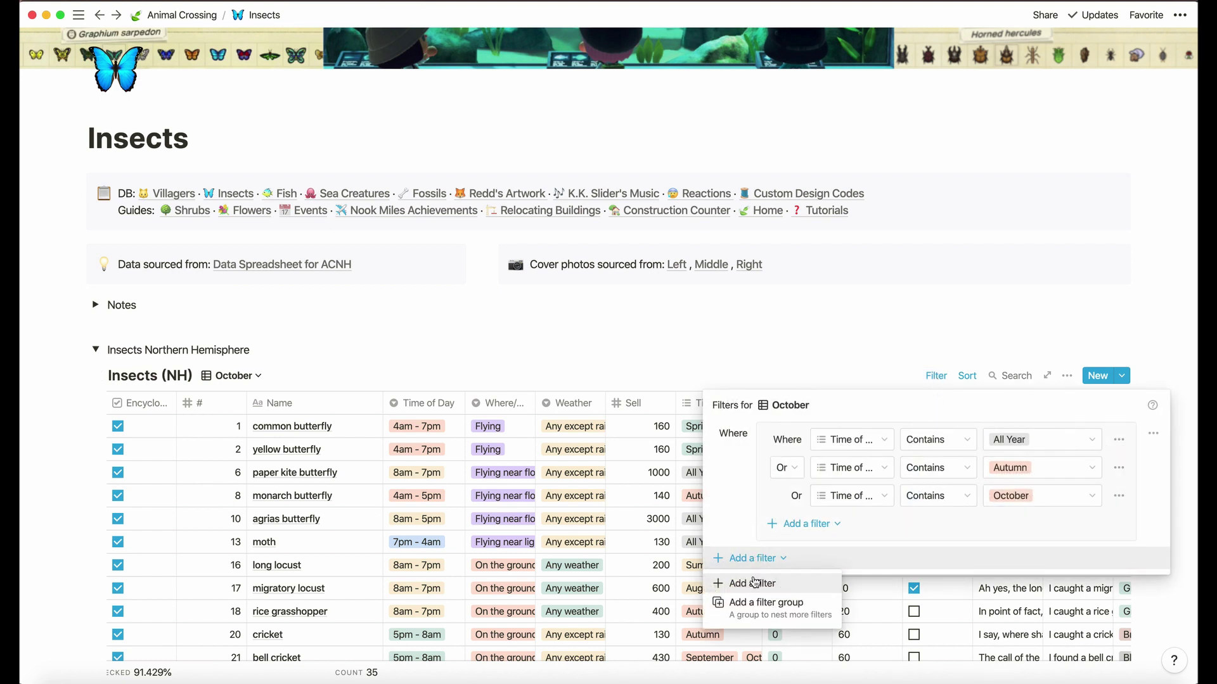
left_click(754, 582)
left_click(774, 558)
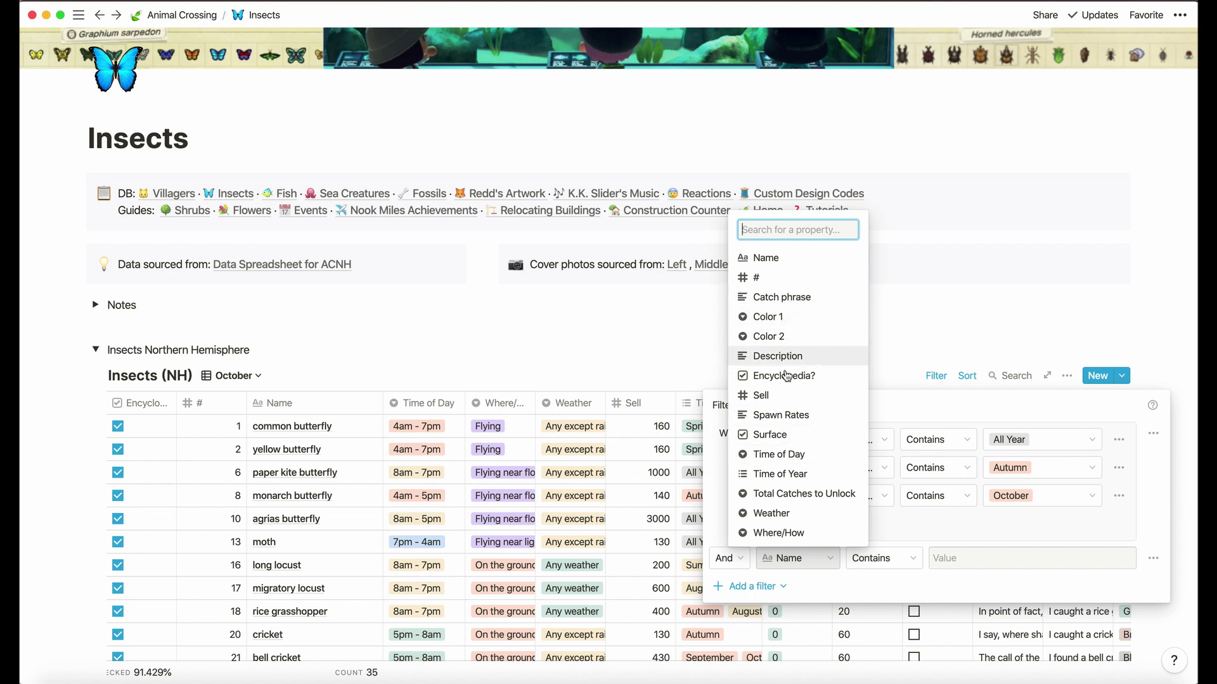
left_click(786, 376)
left_click(943, 557)
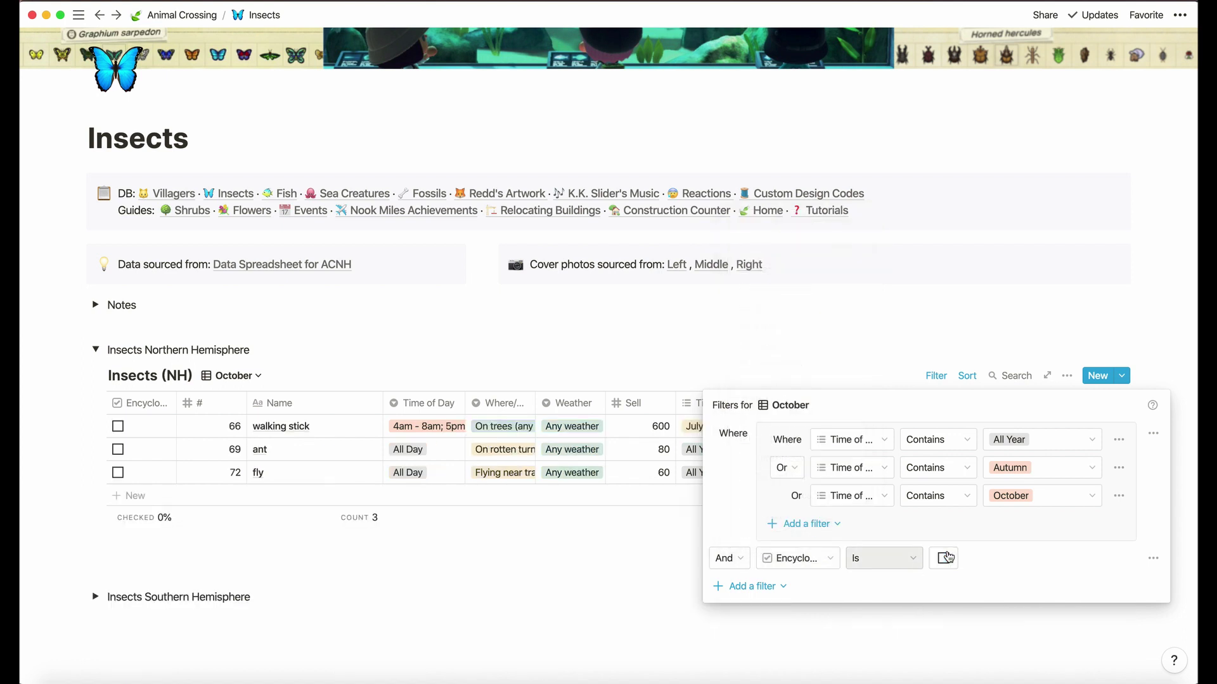
left_click(818, 336)
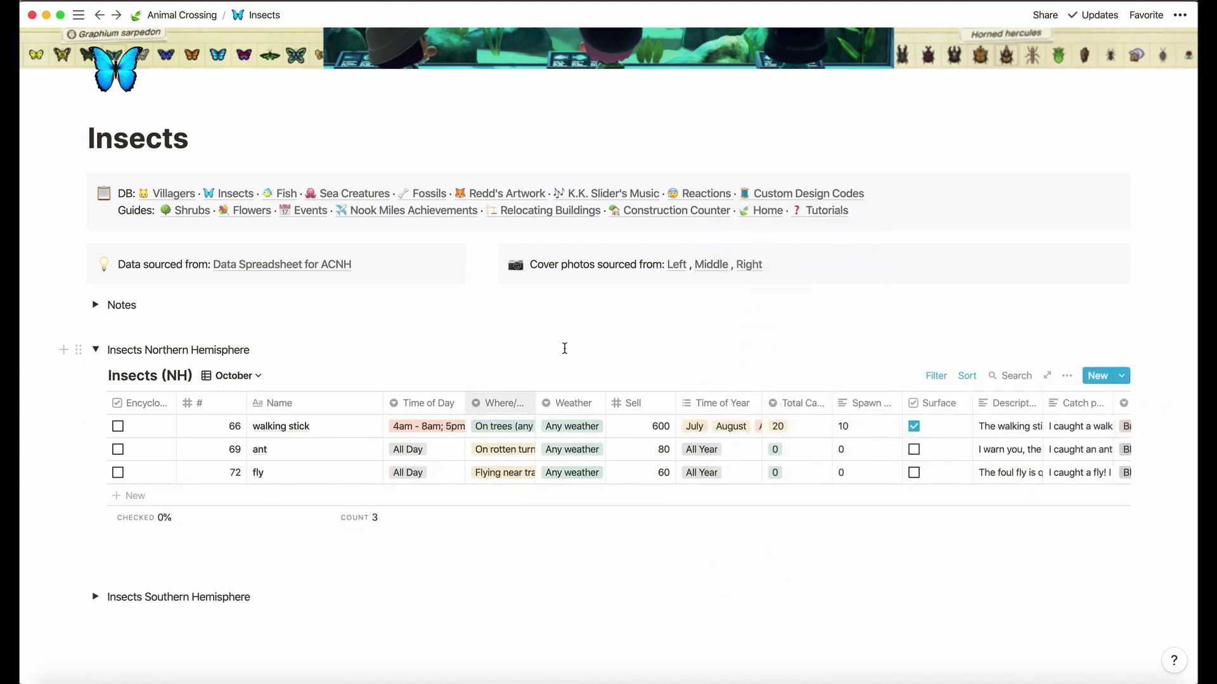
Step: View the November view of the Insects (NH) table and return to the October view
left_click(230, 380)
left_click(226, 299)
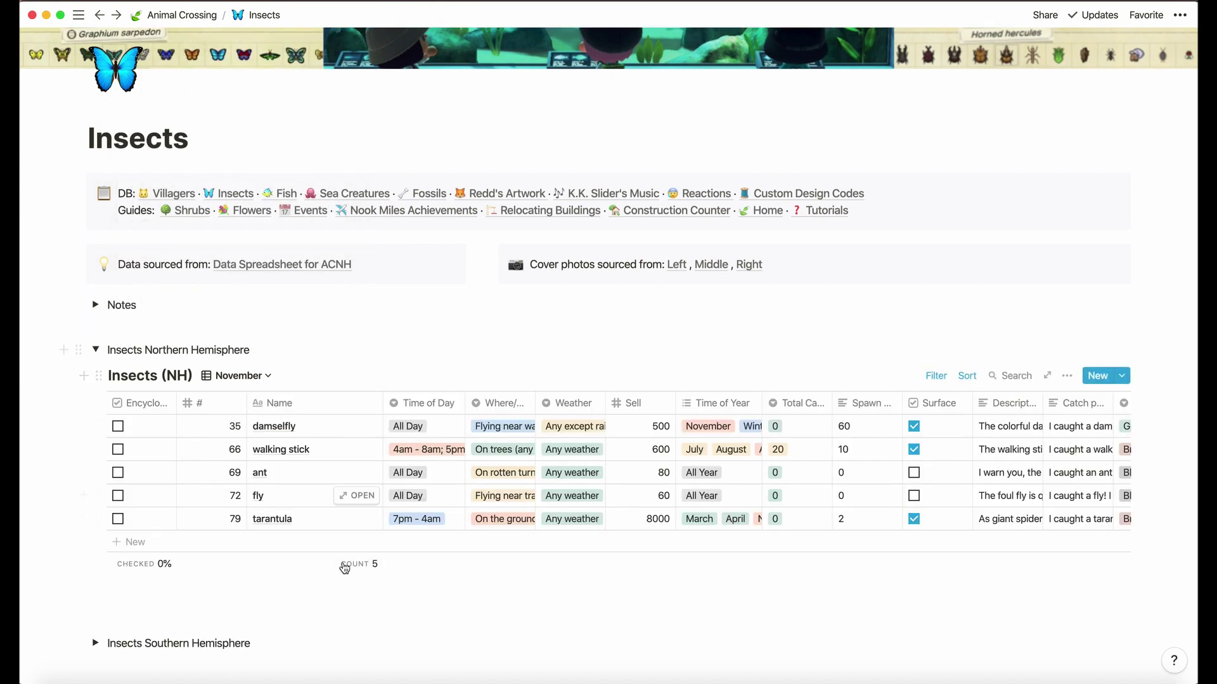
left_click(237, 379)
left_click(238, 283)
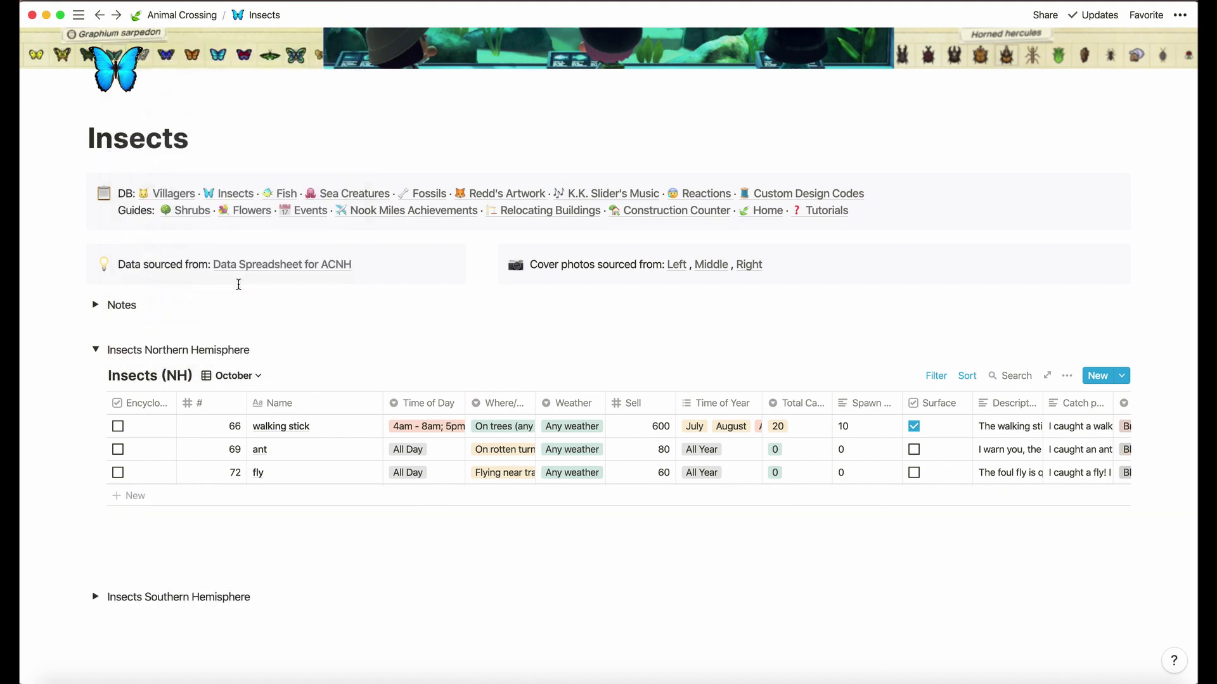
Step: Expand the Insects Southern Hemisphere section and check the common butterfly's Time of Year options in the Insects (SH) table
left_click(94, 597)
scroll(269, 578, "down", 5)
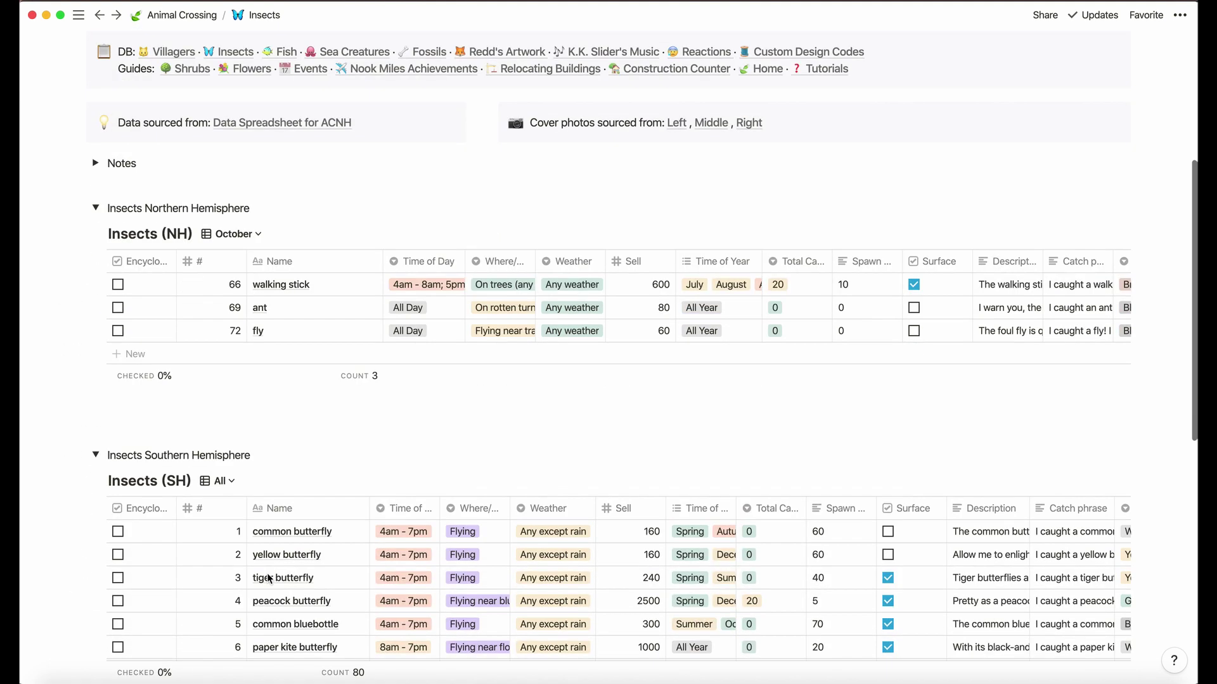
left_click(719, 537)
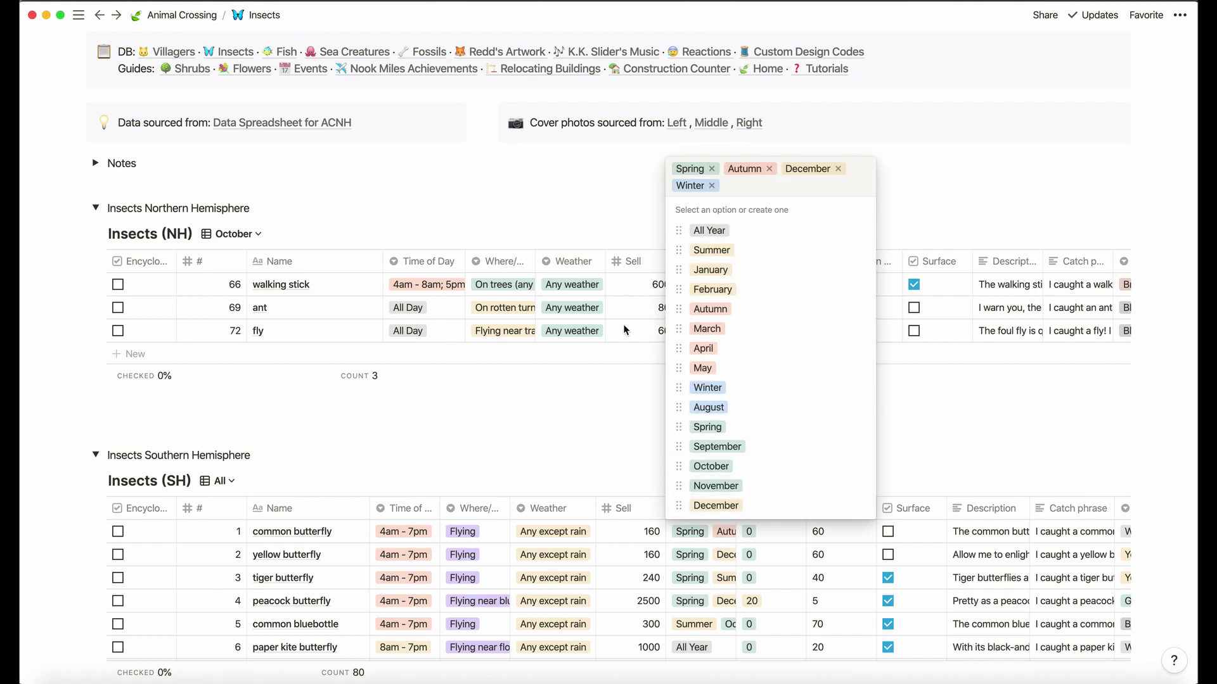
key("Escape")
Step: Go to the Fish page, expand the Fish Northern Hemisphere section and check the available views of the Fish (NH) table
scroll(415, 204, "up", 3)
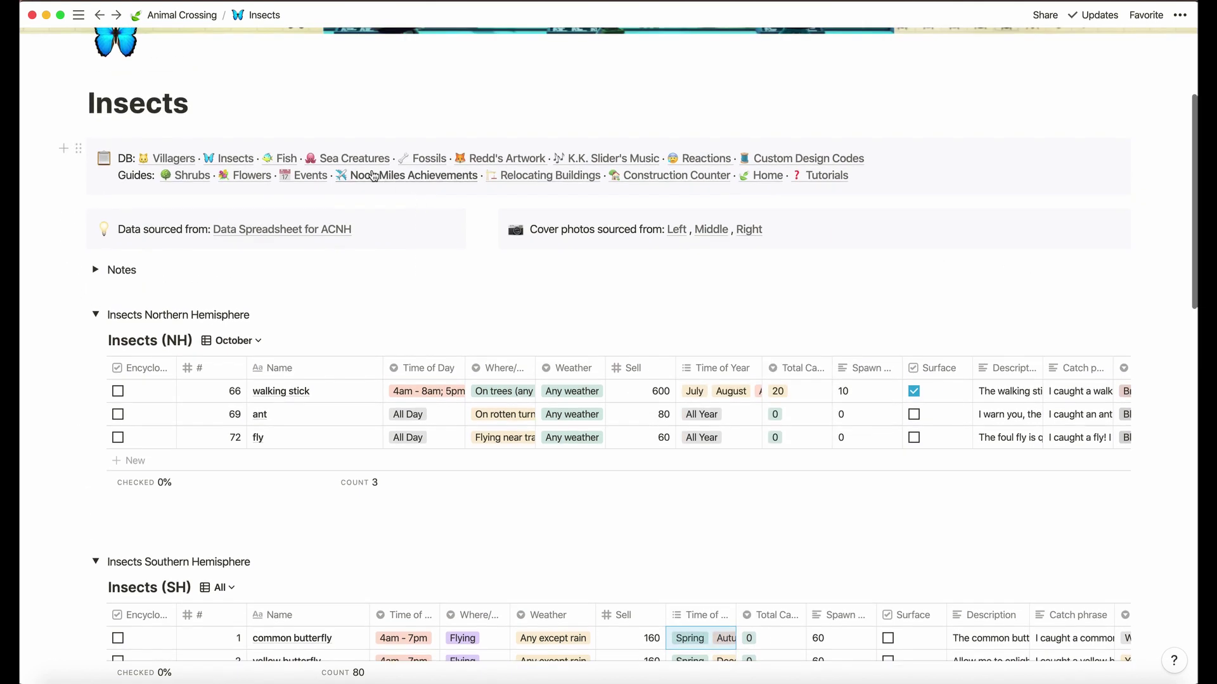
left_click(287, 158)
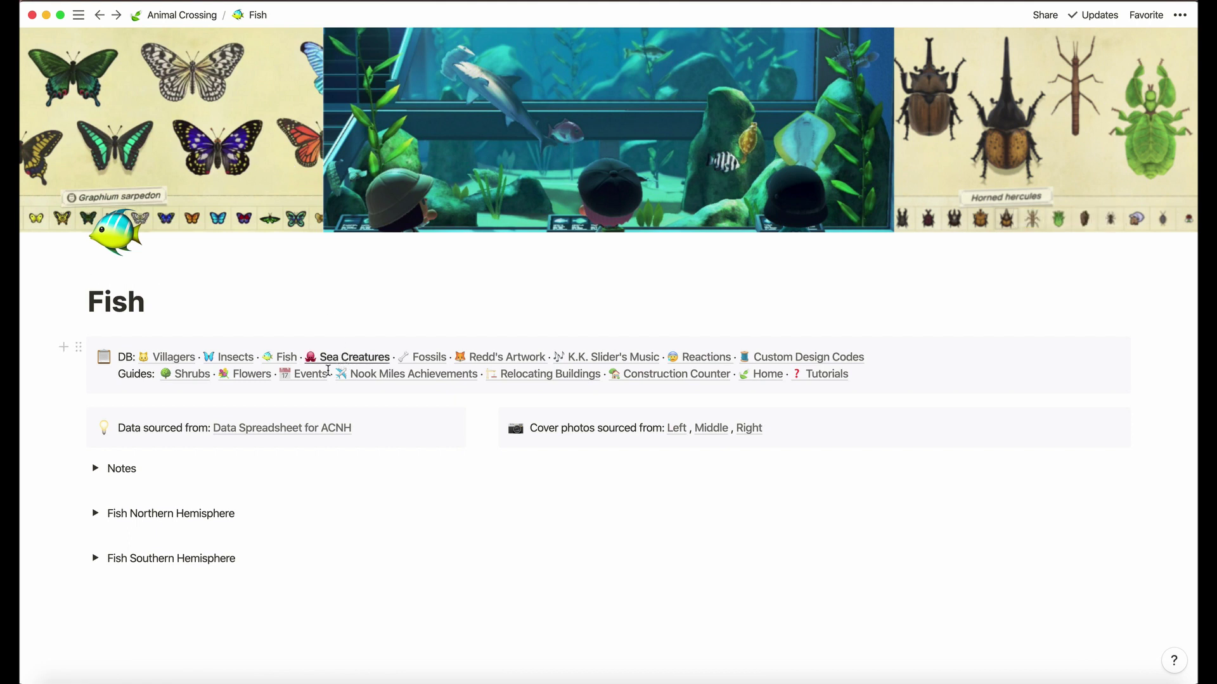
left_click(95, 514)
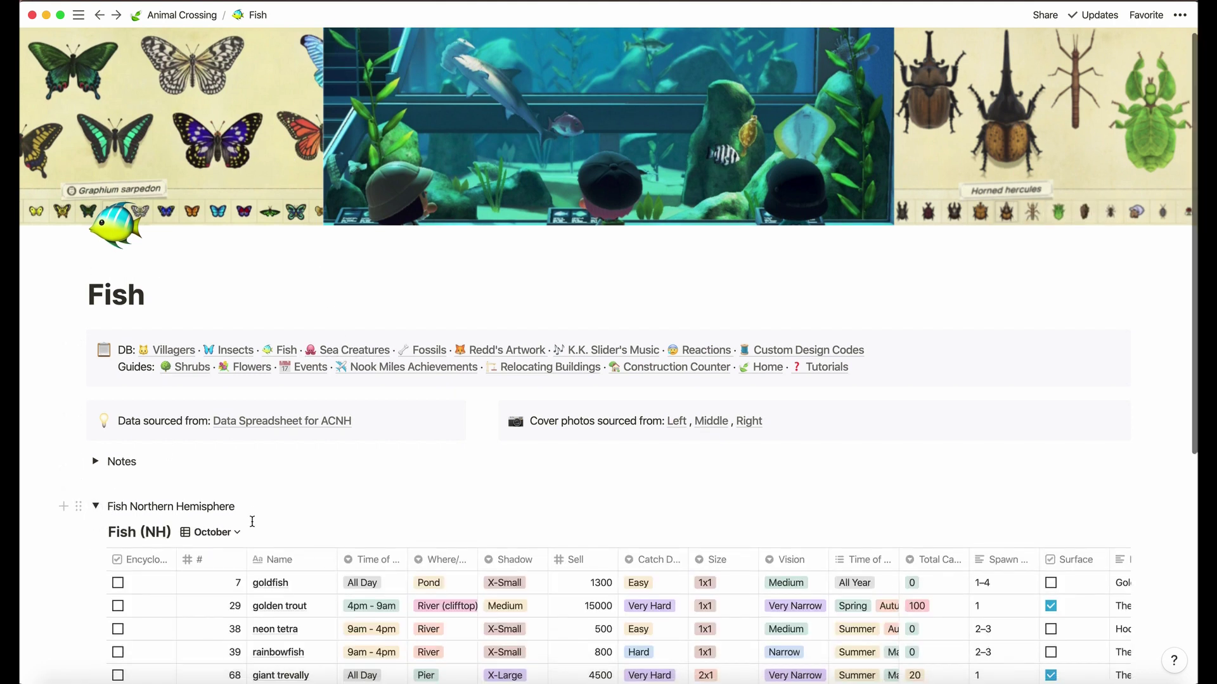
scroll(253, 523, "down", 3)
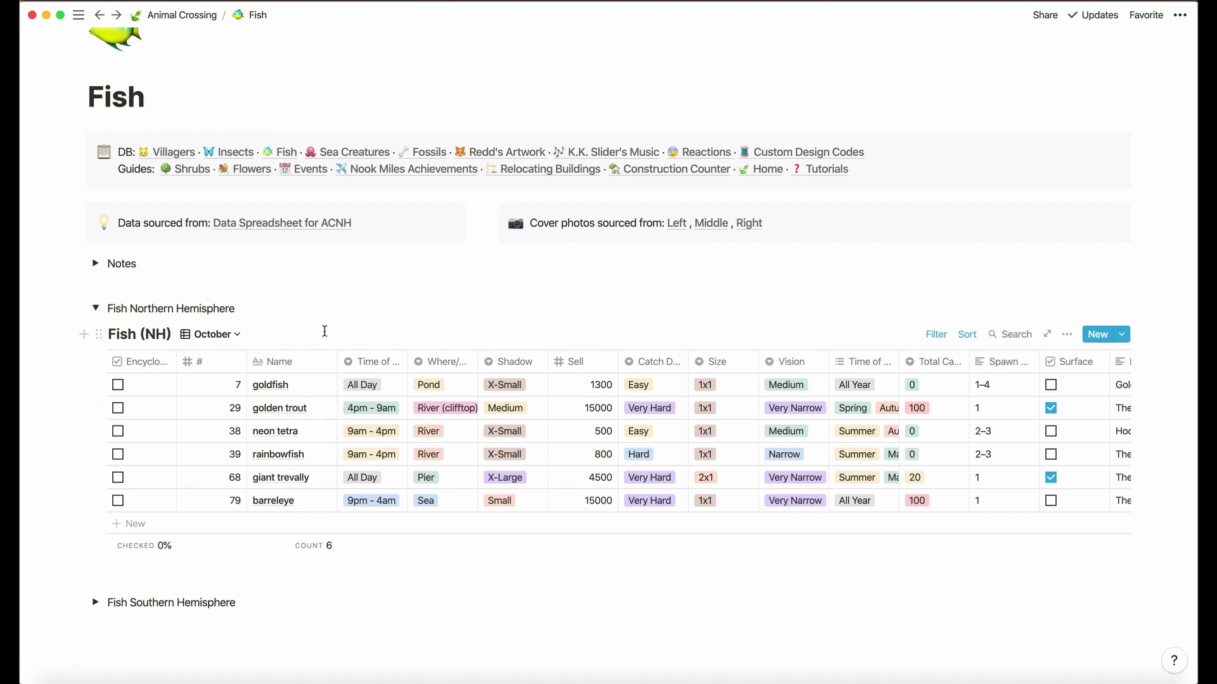
left_click(219, 335)
left_click(343, 305)
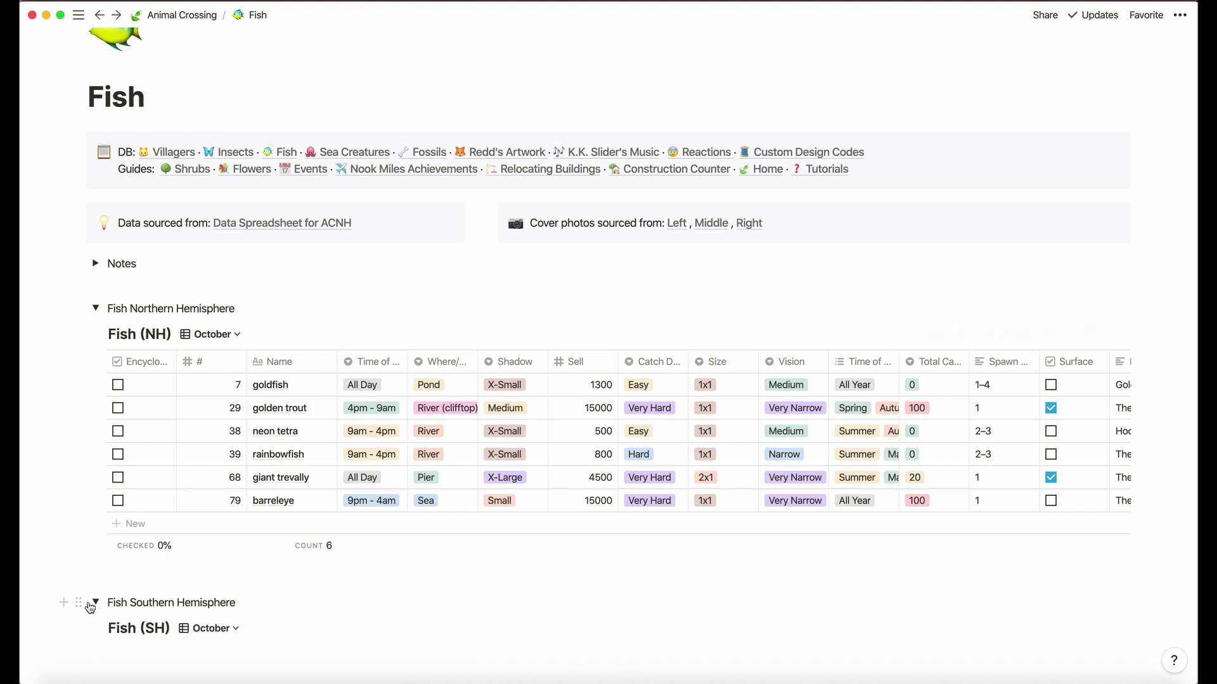
Step: Look over the Fish (SH) table and collapse the Fish Southern Hemisphere section
scroll(90, 607, "down", 4)
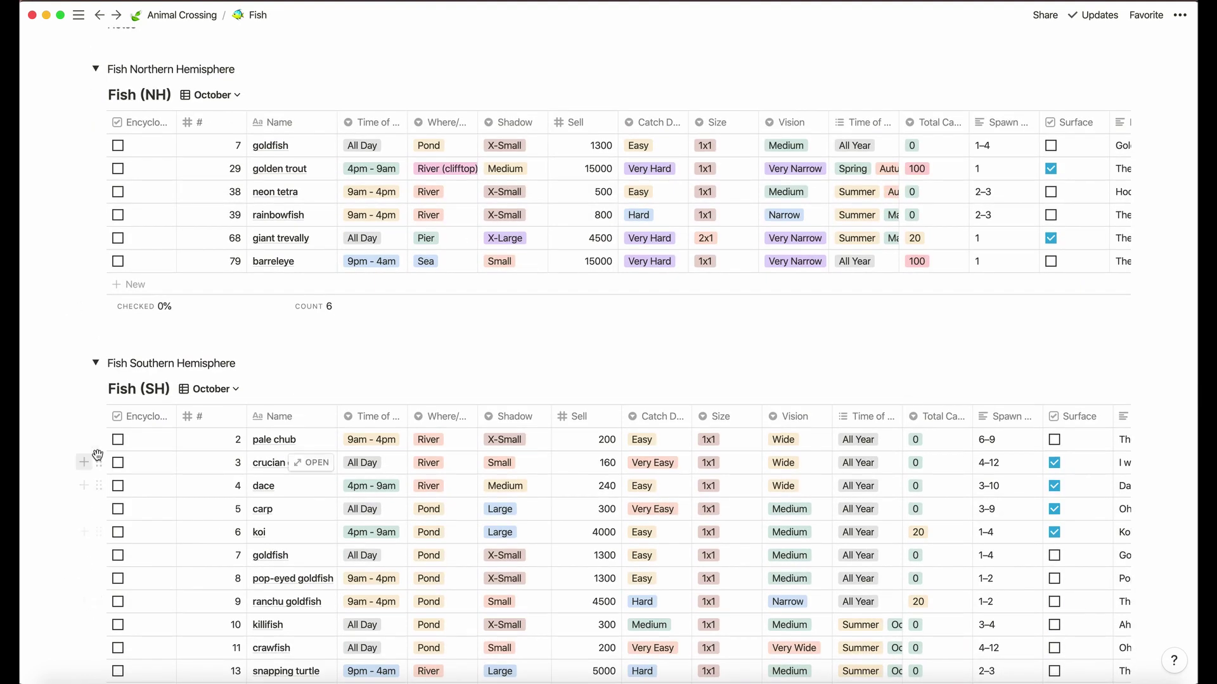
left_click(97, 365)
scroll(158, 264, "up", 3)
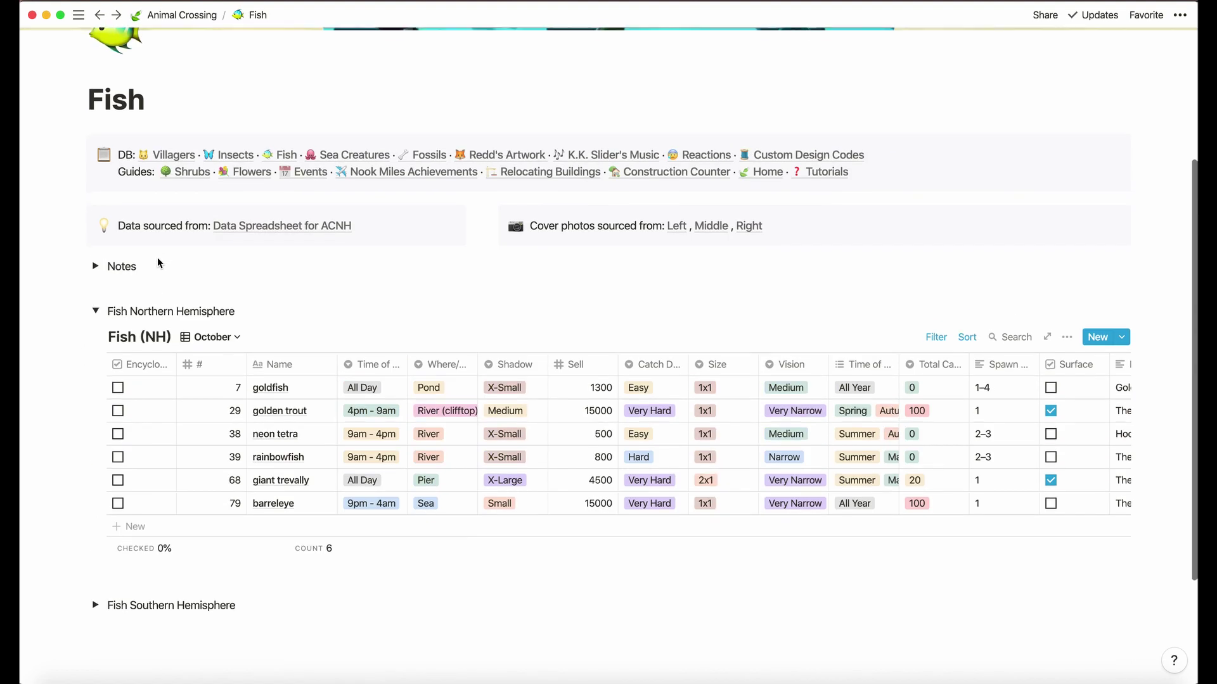
Step: Go to the Sea Creatures page, look through the Sea Creatures (NH) table and switch it to the October view
left_click(341, 157)
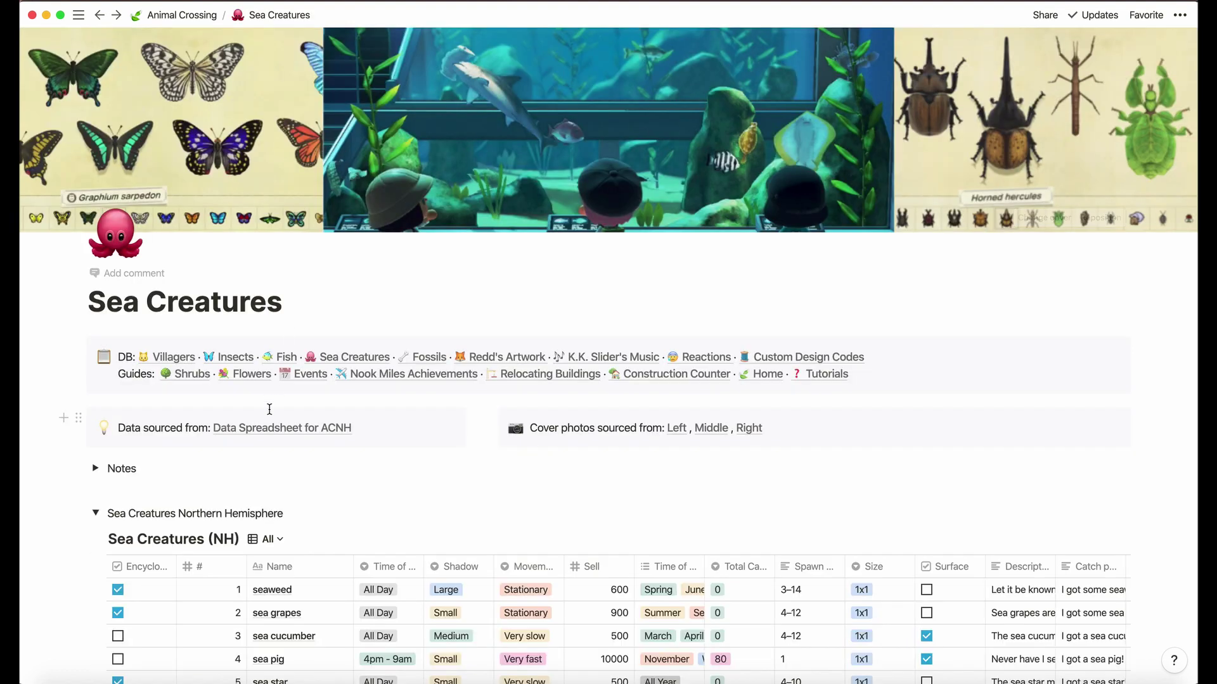
scroll(269, 412, "down", 5)
scroll(268, 411, "down", 3)
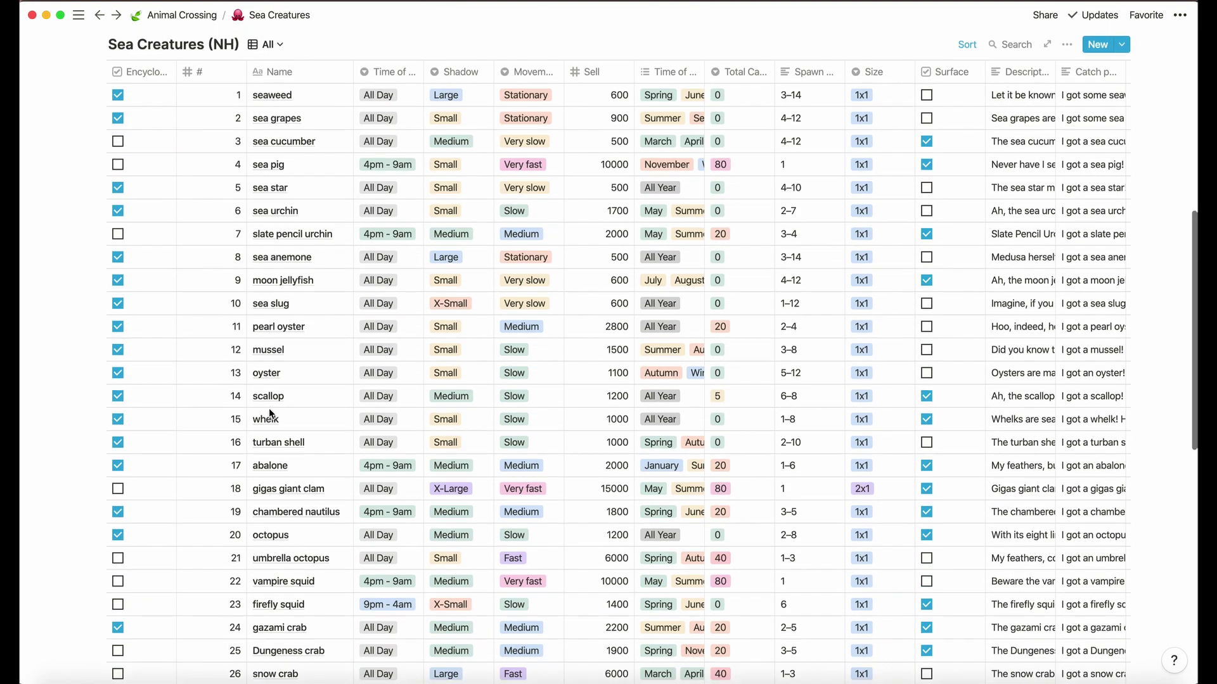
scroll(268, 410, "up", 4)
left_click(266, 228)
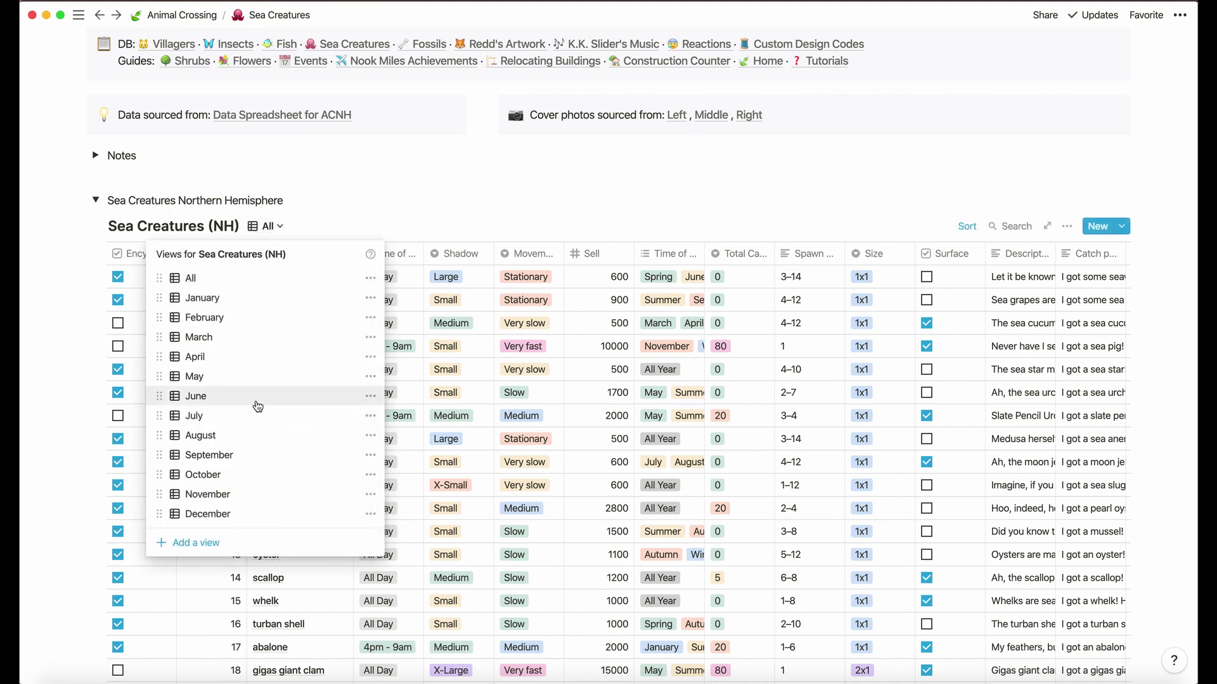
left_click(257, 474)
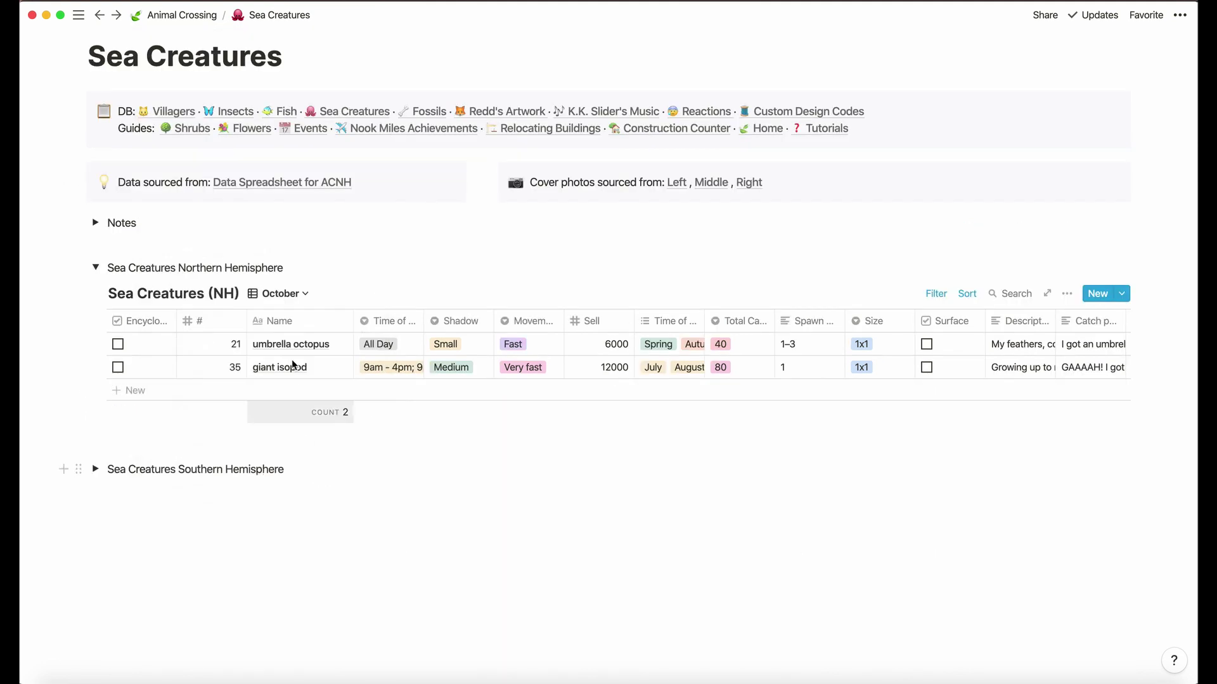
Step: Hide and restore the Sell, Total Catches to Unlock and Spawn Rates properties in the October view of Sea Creatures (NH)
scroll(294, 355, "up", 2)
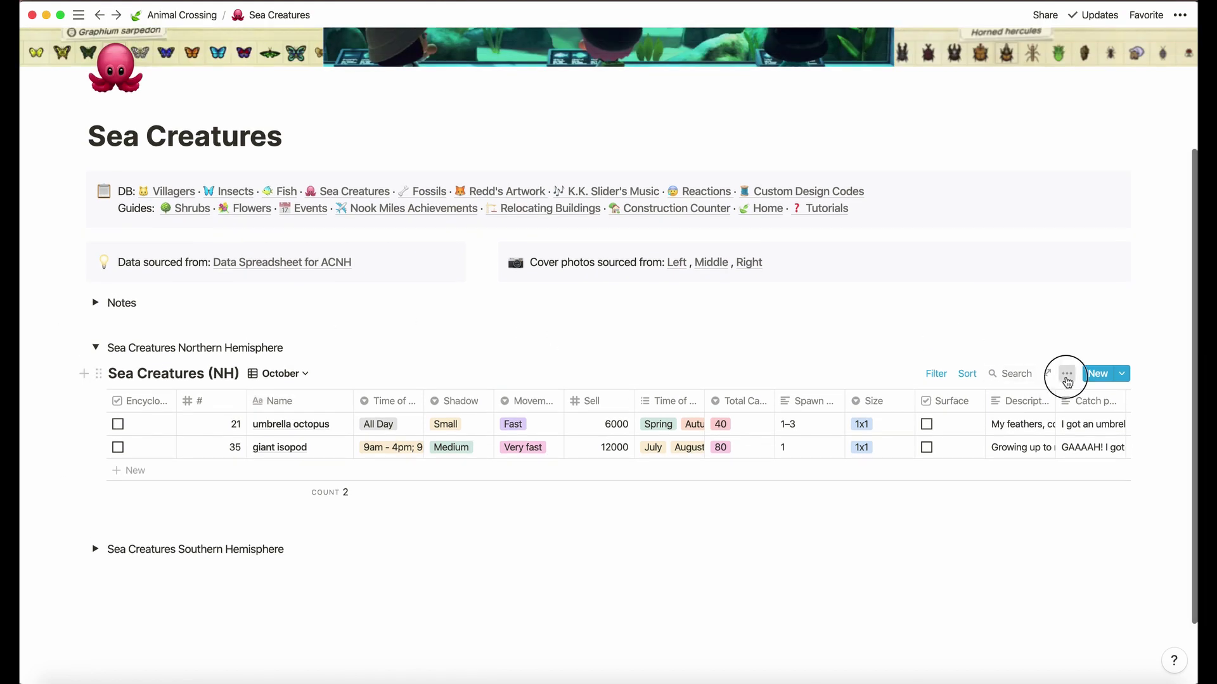
left_click(1067, 381)
left_click(1082, 406)
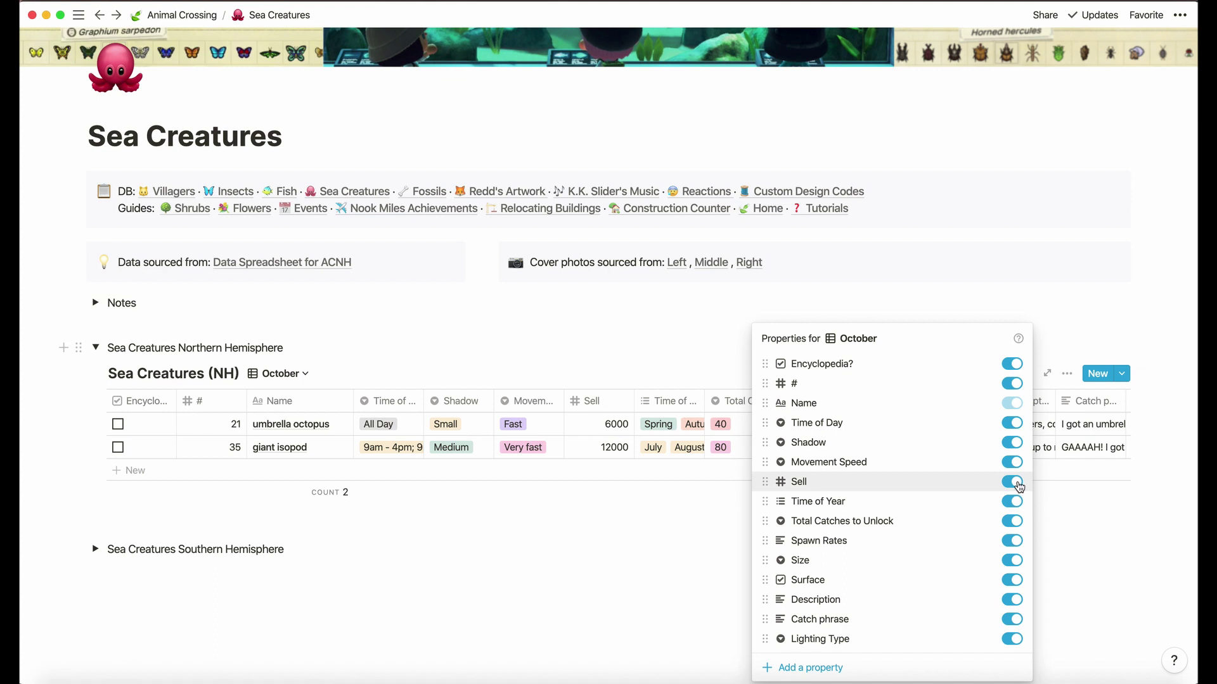
left_click(1015, 483)
left_click(1014, 483)
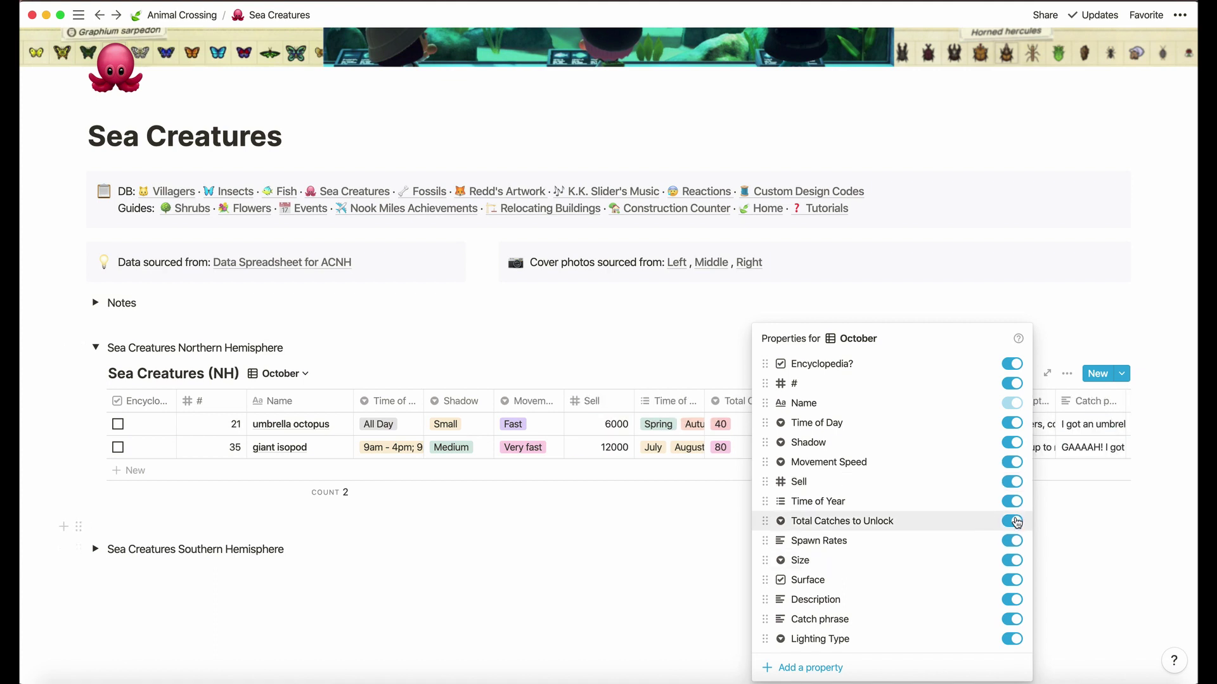
left_click(1014, 521)
left_click(1014, 540)
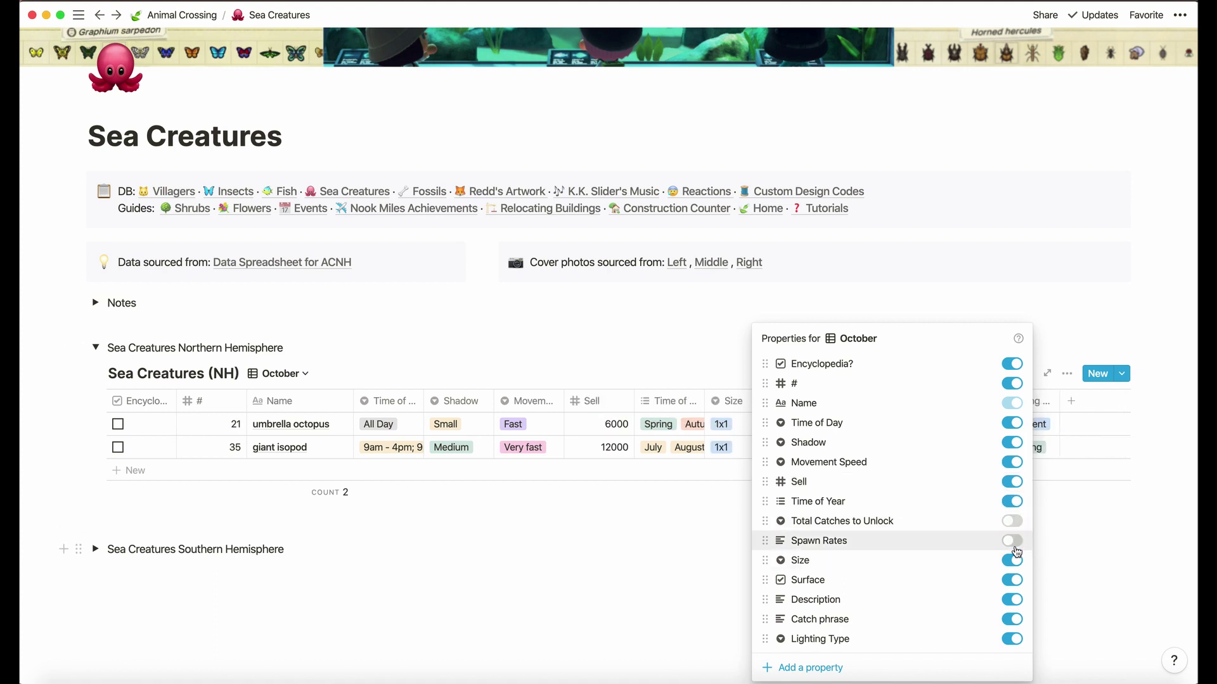
left_click(1014, 541)
left_click(1015, 526)
left_click(587, 265)
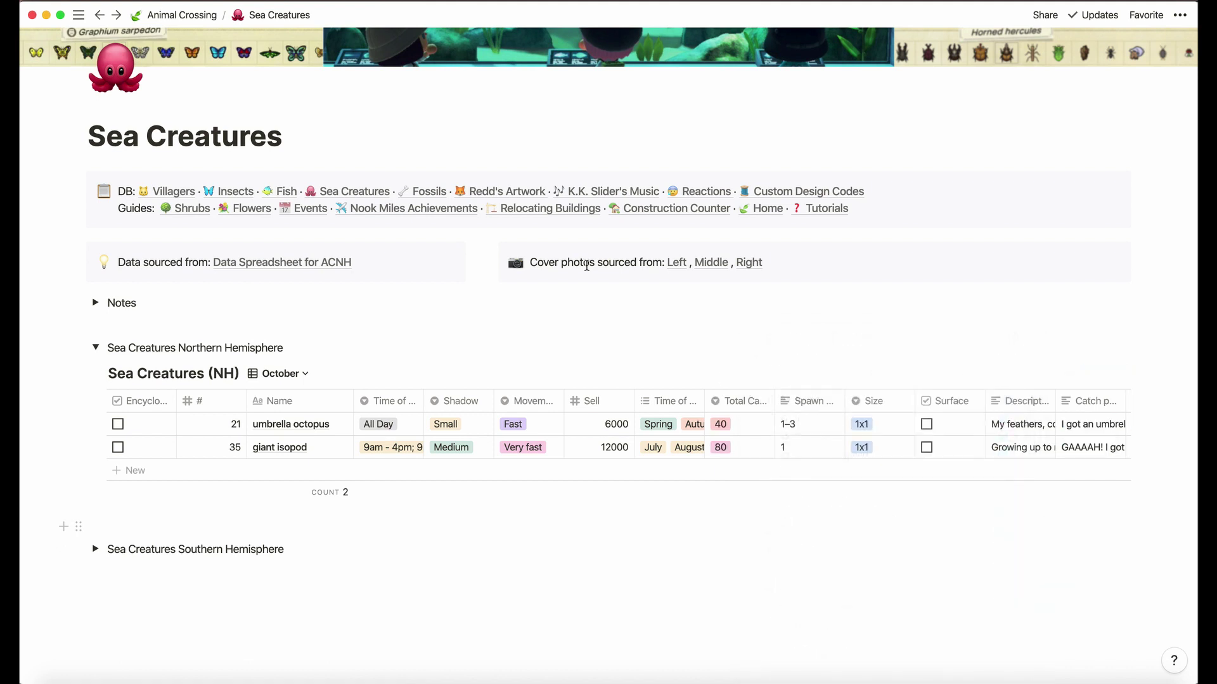
Step: Go to the Fossil Database page and switch its table from the Need view to Show All
left_click(423, 192)
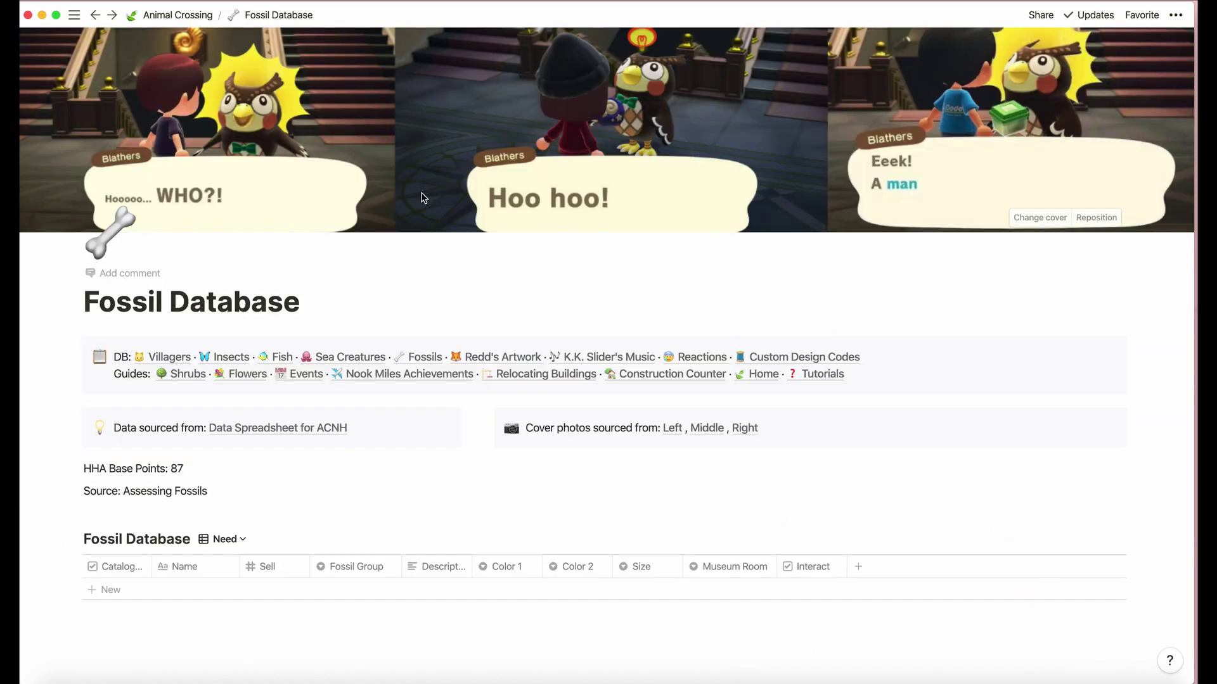
scroll(437, 320, "down", 3)
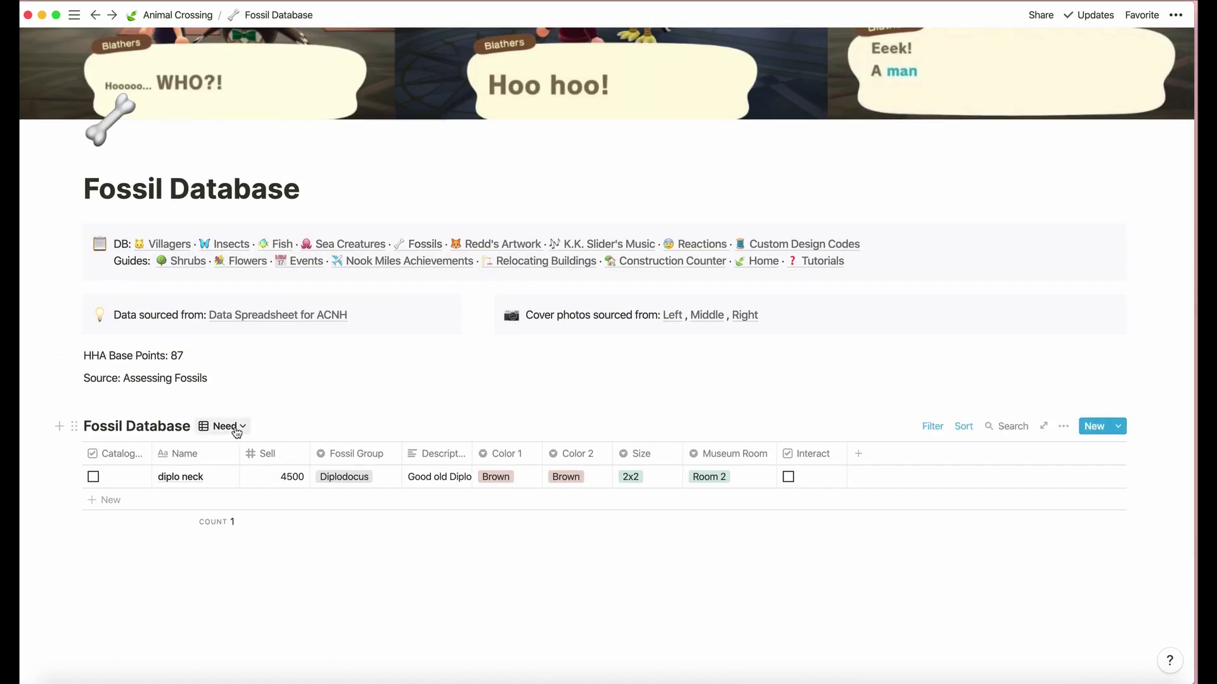
left_click(236, 430)
left_click(213, 478)
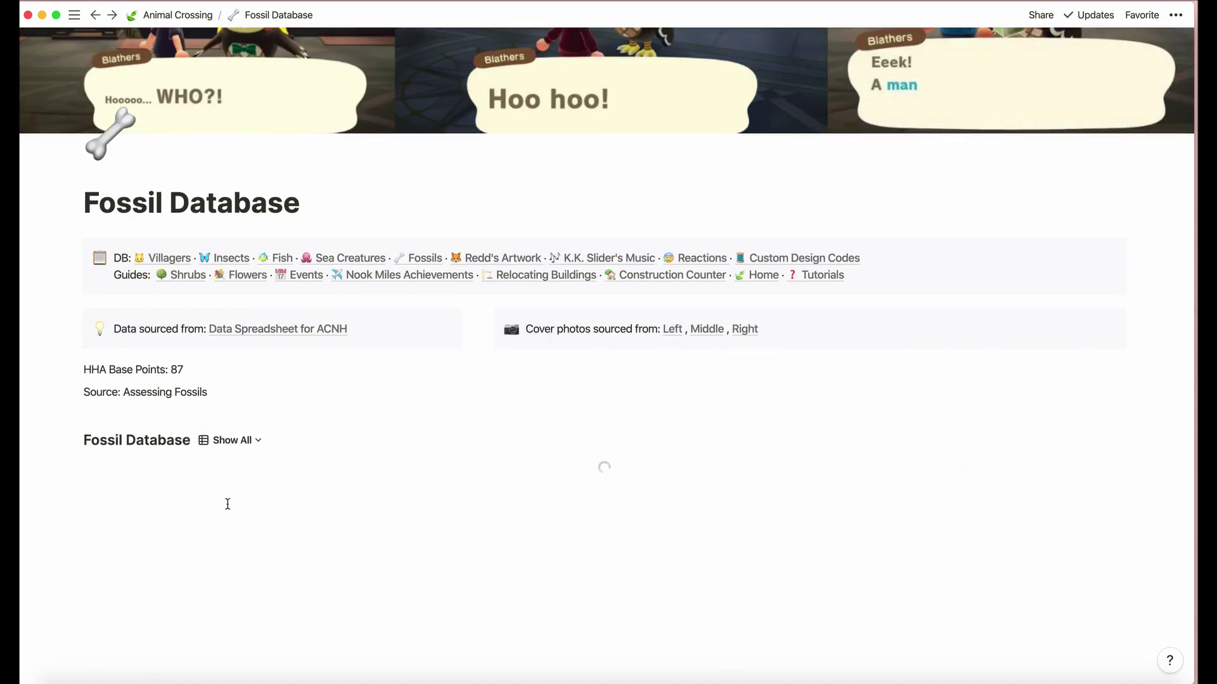
Step: Look over the Fossil Database in the Show All view, opening the acanthostega entry to read its properties and closing it
scroll(227, 503, "down", 5)
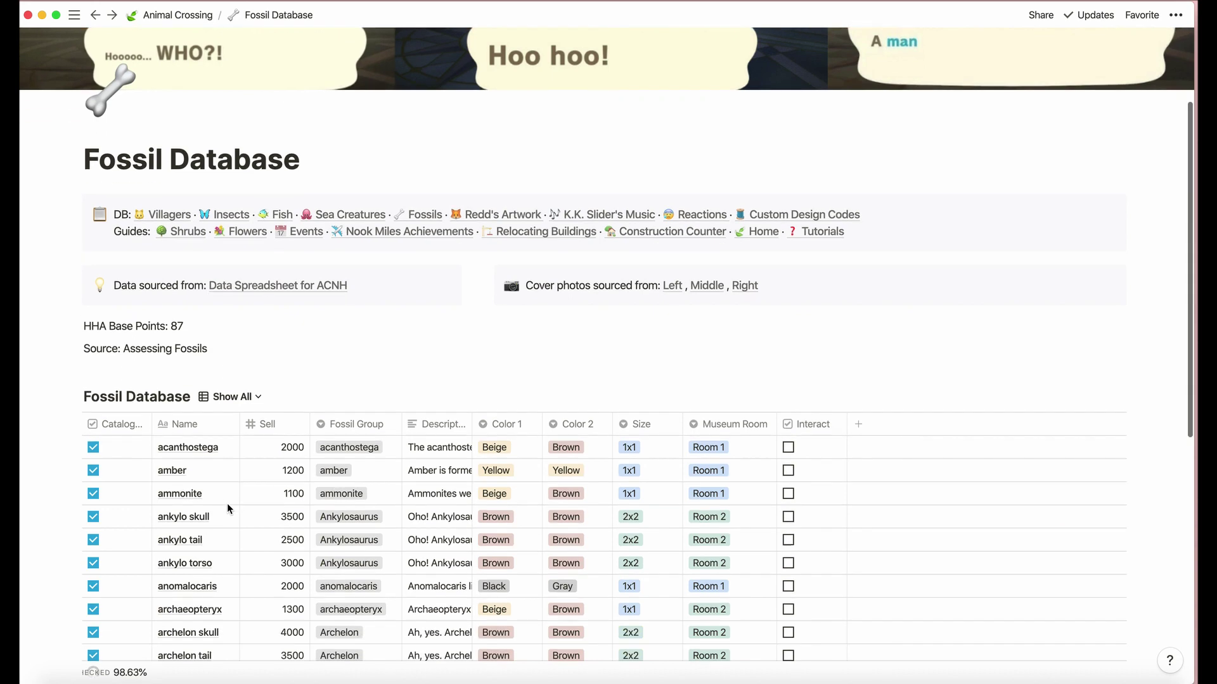
scroll(226, 503, "down", 2)
scroll(228, 507, "up", 5)
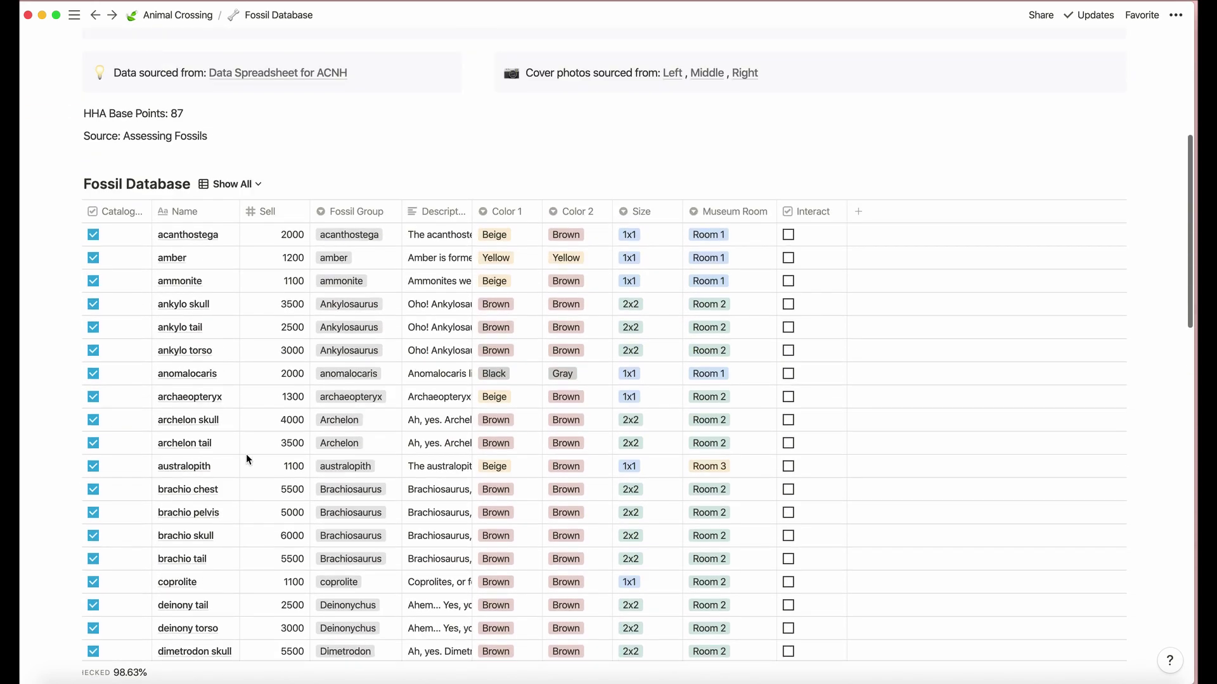
left_click(216, 238)
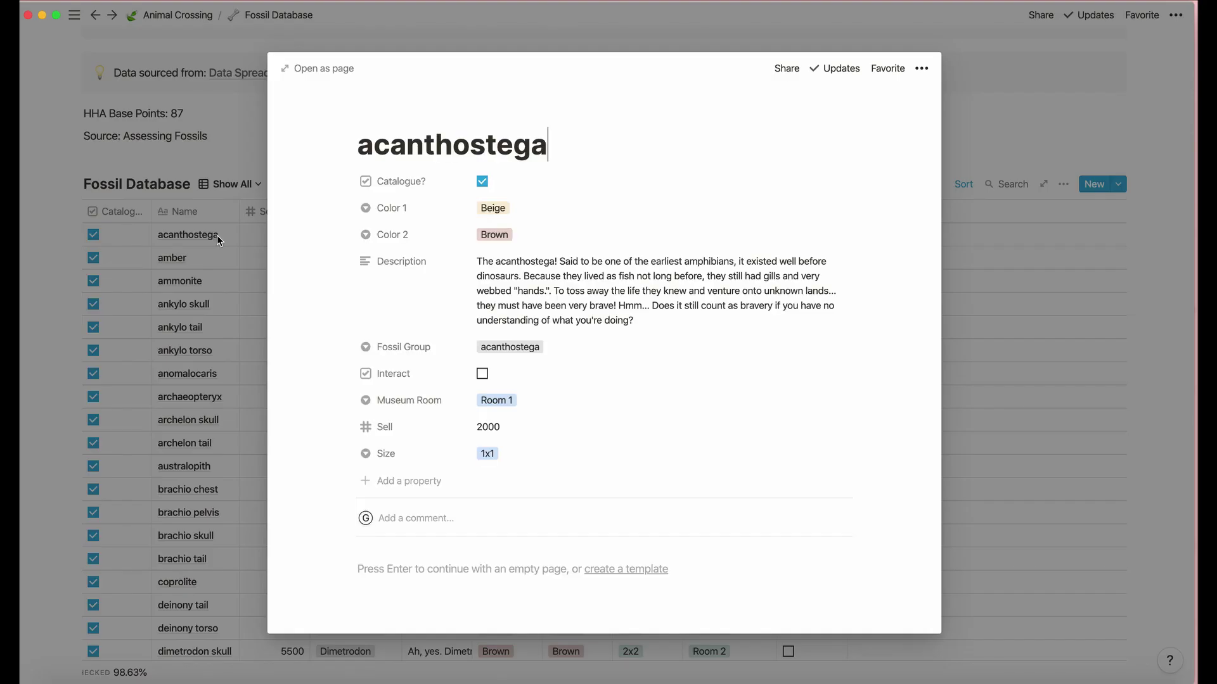
left_click(214, 306)
scroll(214, 308, "down", 10)
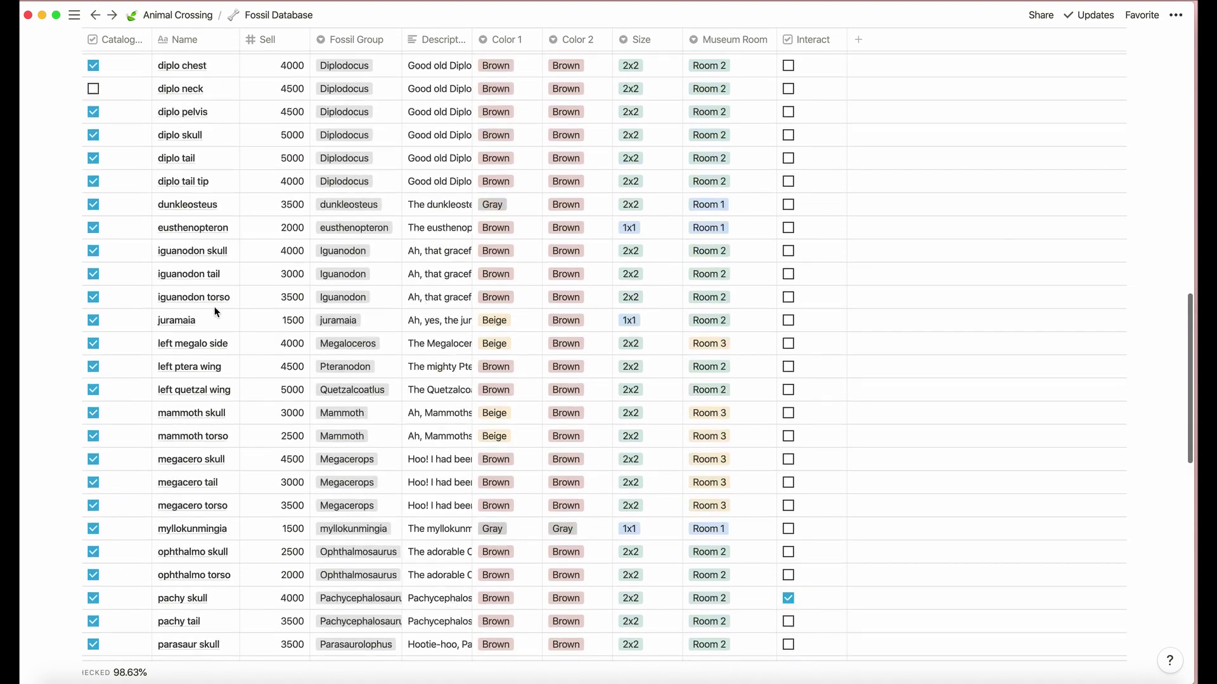
Step: Switch the Fossil Database to the Need view, view the diplo neck entry's details and close it
scroll(214, 310, "up", 15)
left_click(235, 337)
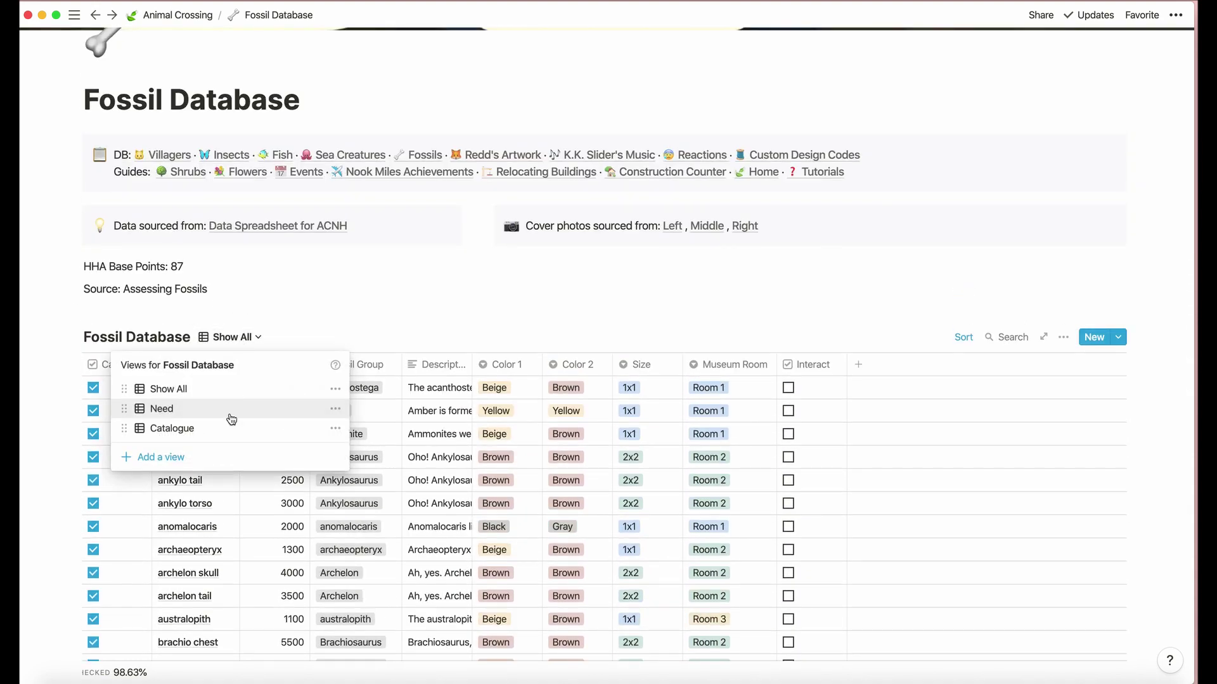
left_click(230, 416)
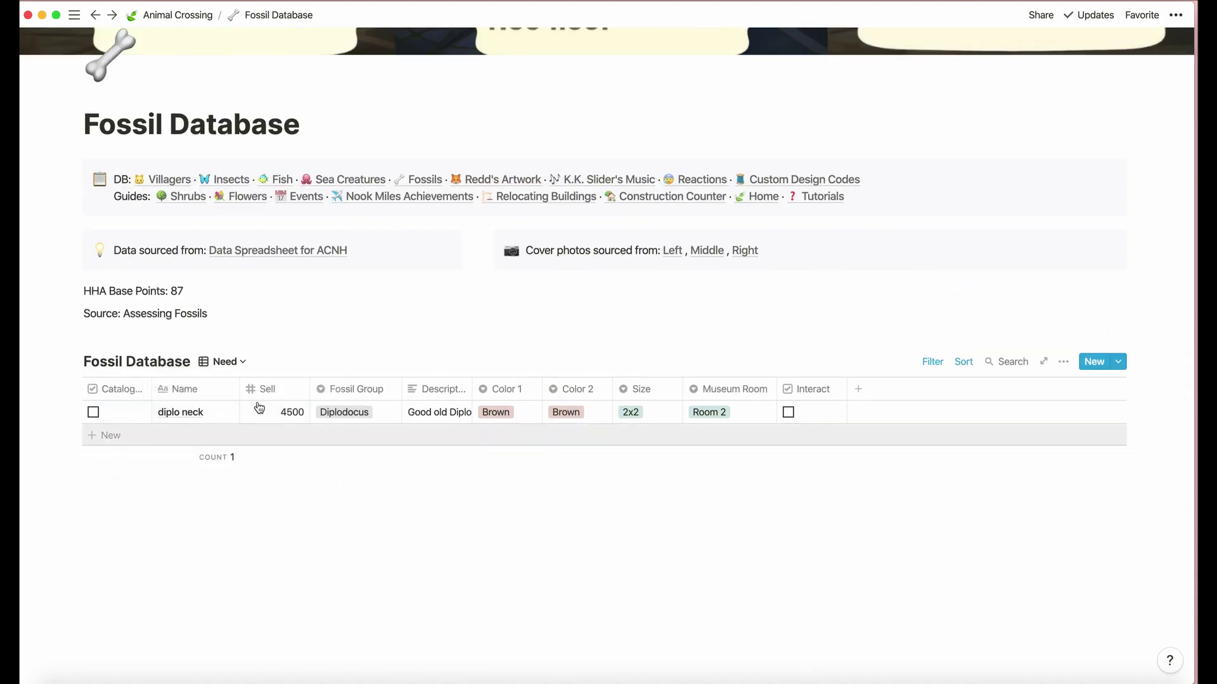
left_click(223, 415)
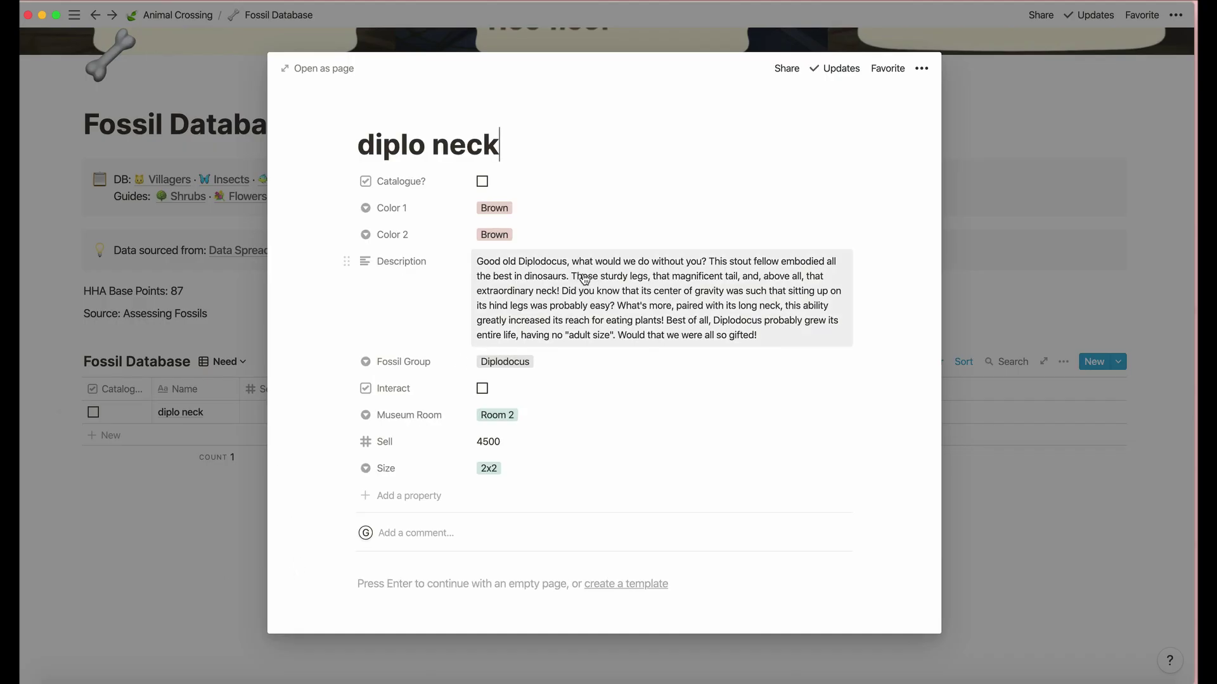
left_click(539, 263)
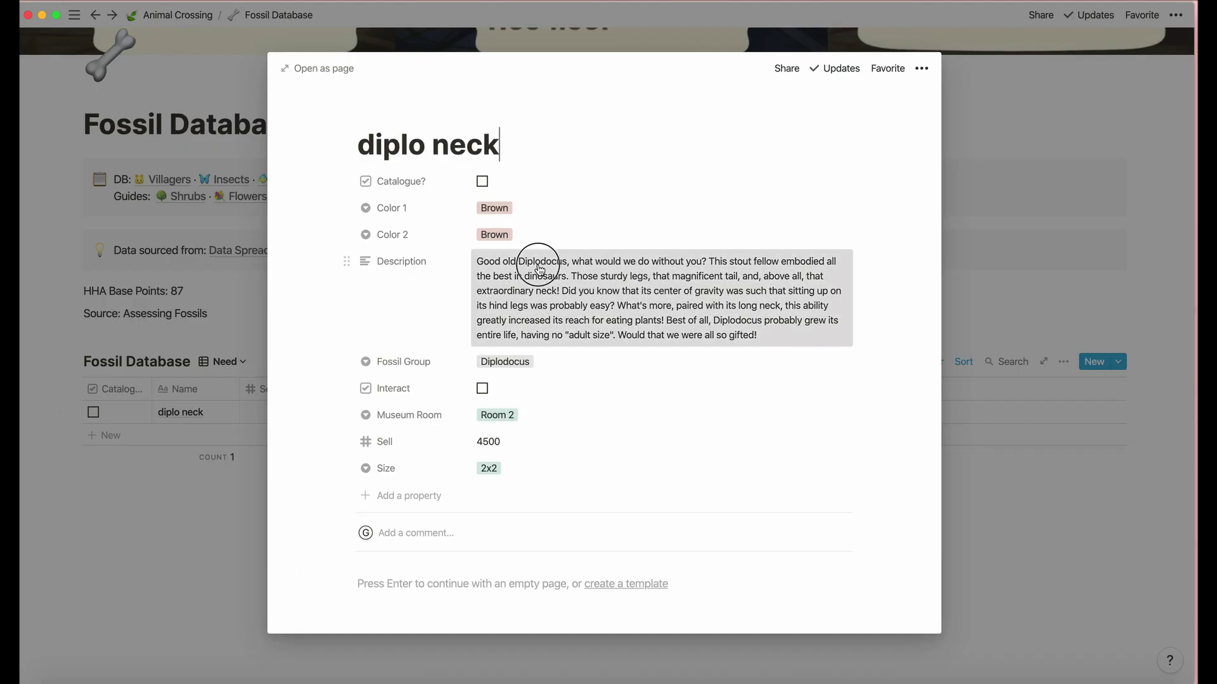
left_click(224, 480)
left_click(223, 480)
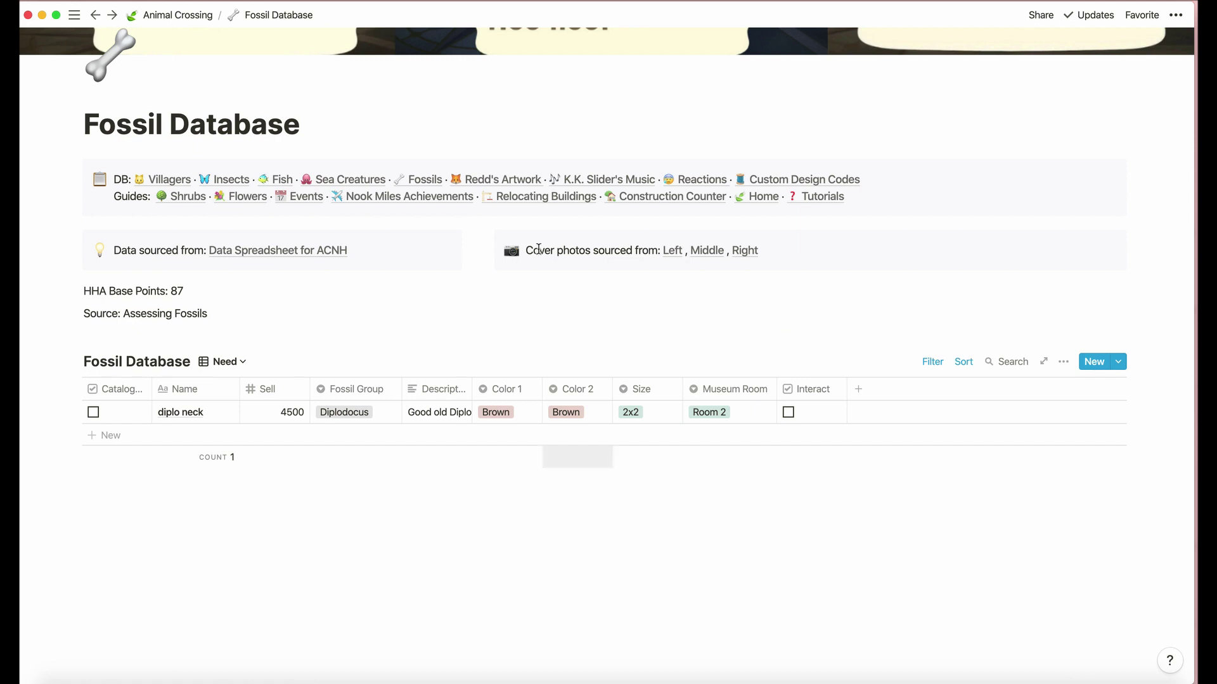
Step: Go to the Redd's Artwork page and look through the All Paintings gallery of Paintings and Sculptures
scroll(507, 187, "up", 1)
left_click(507, 184)
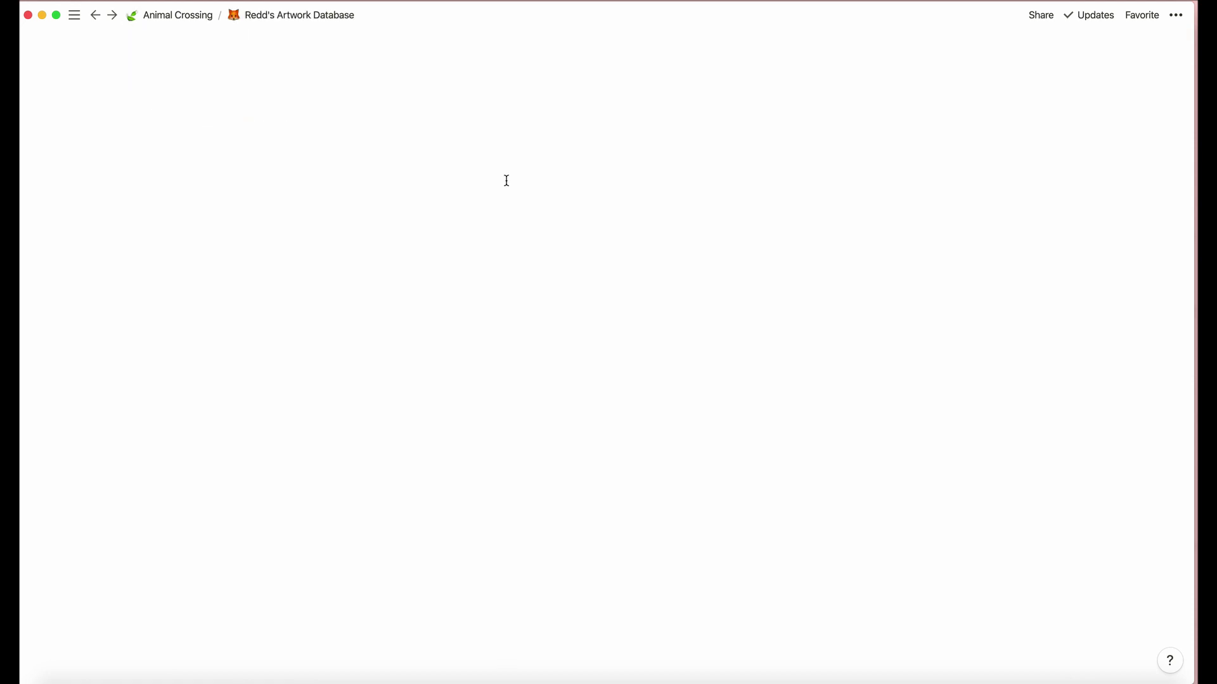
scroll(497, 416, "down", 5)
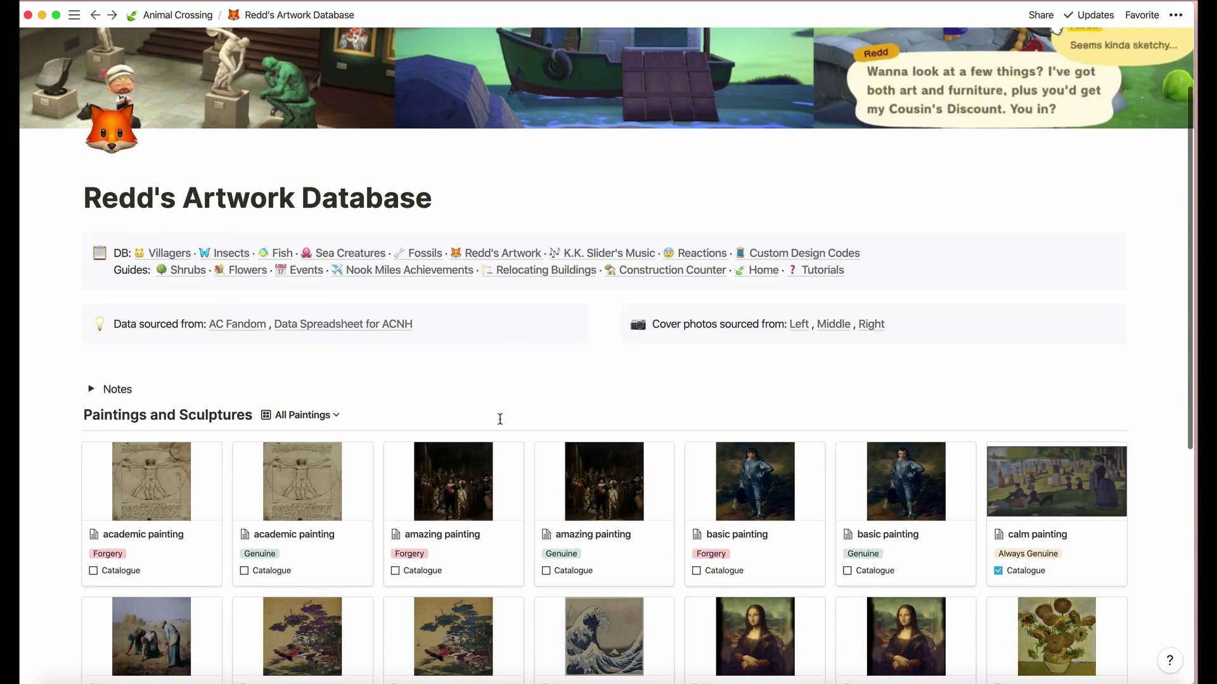
scroll(500, 419, "down", 2)
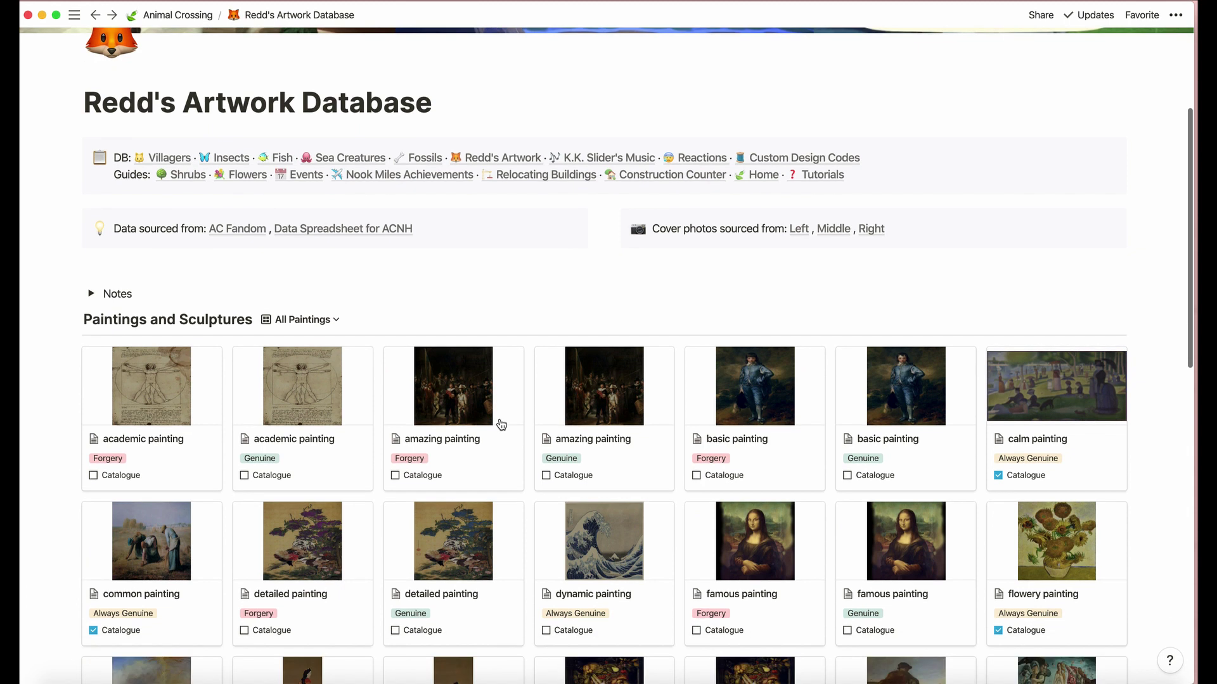
scroll(501, 424, "down", 5)
scroll(501, 425, "down", 2)
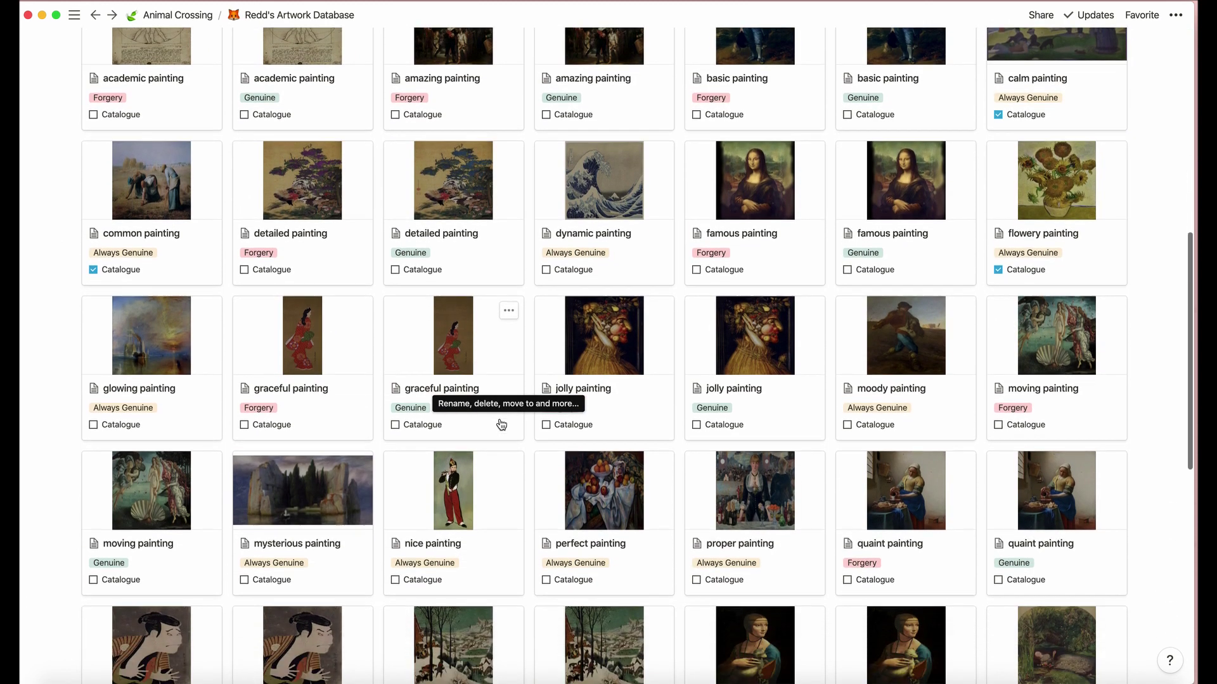
scroll(501, 424, "down", 7)
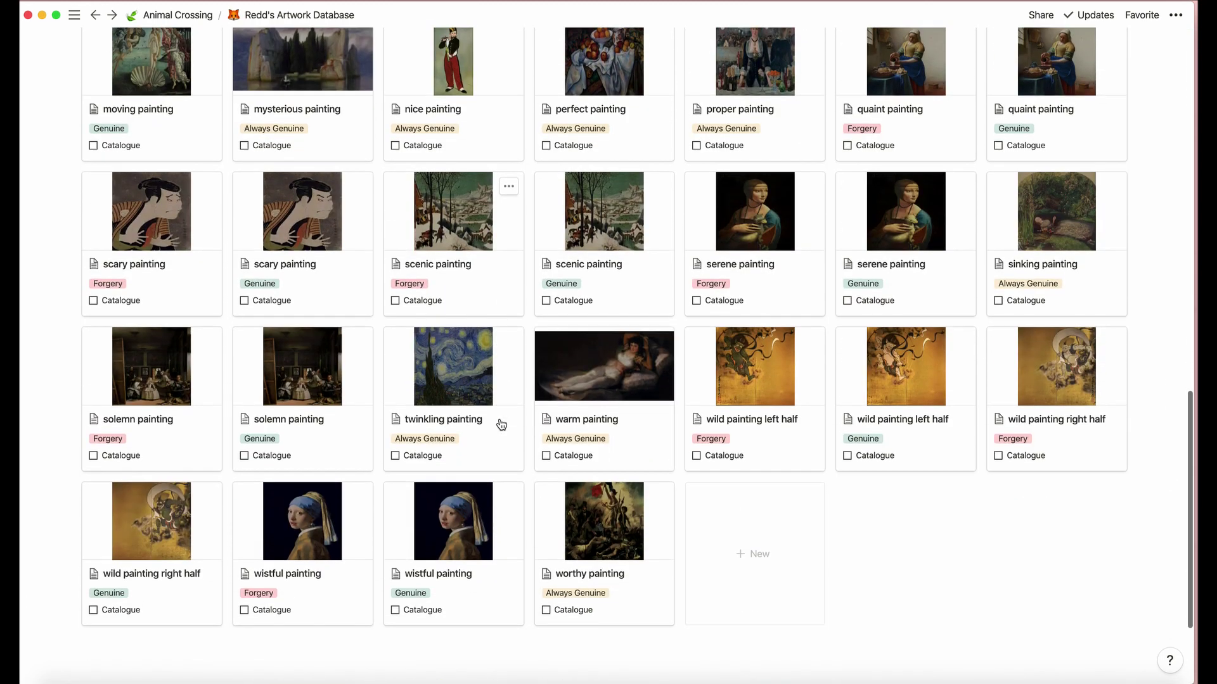
scroll(501, 425, "up", 10)
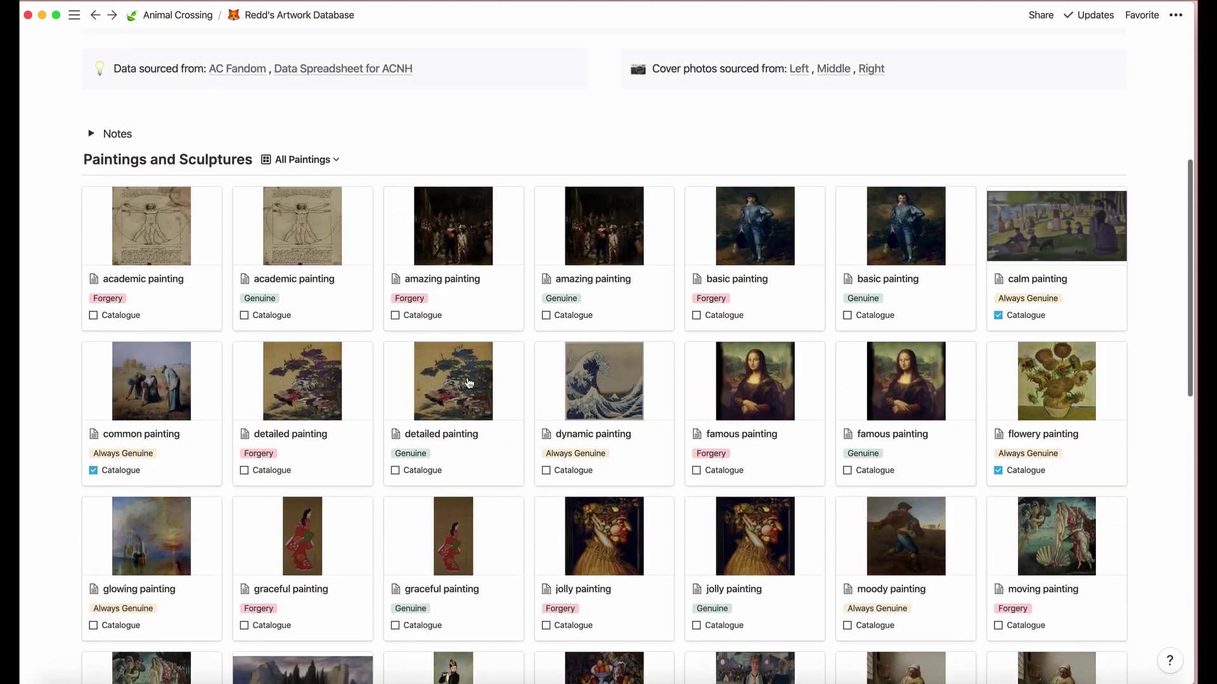
Step: Switch the Paintings and Sculptures gallery to the All Sculptures view and look over the statues
left_click(308, 159)
left_click(314, 230)
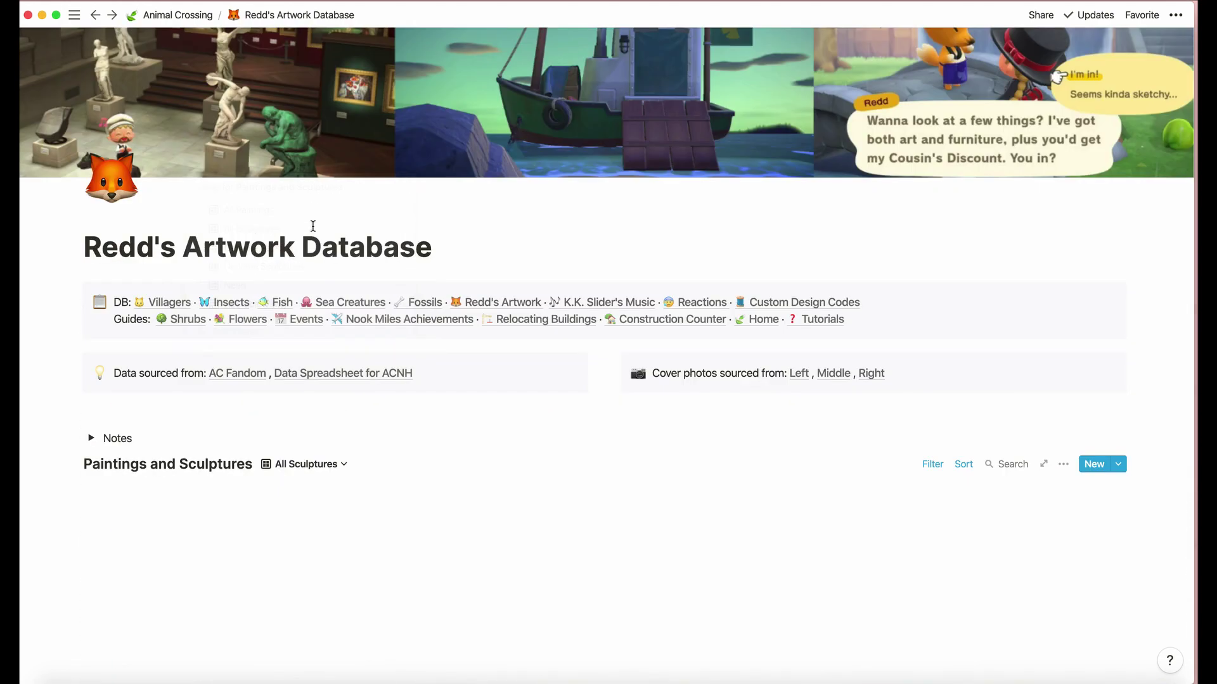
scroll(396, 425, "down", 7)
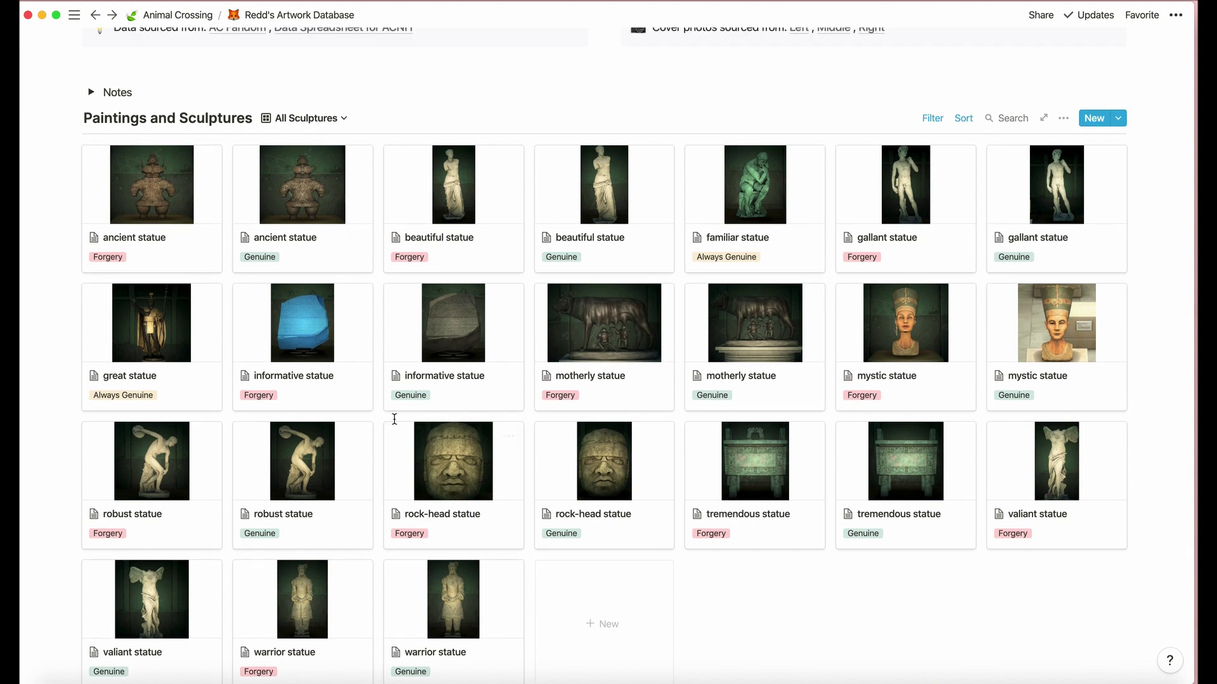
scroll(396, 425, "up", 1)
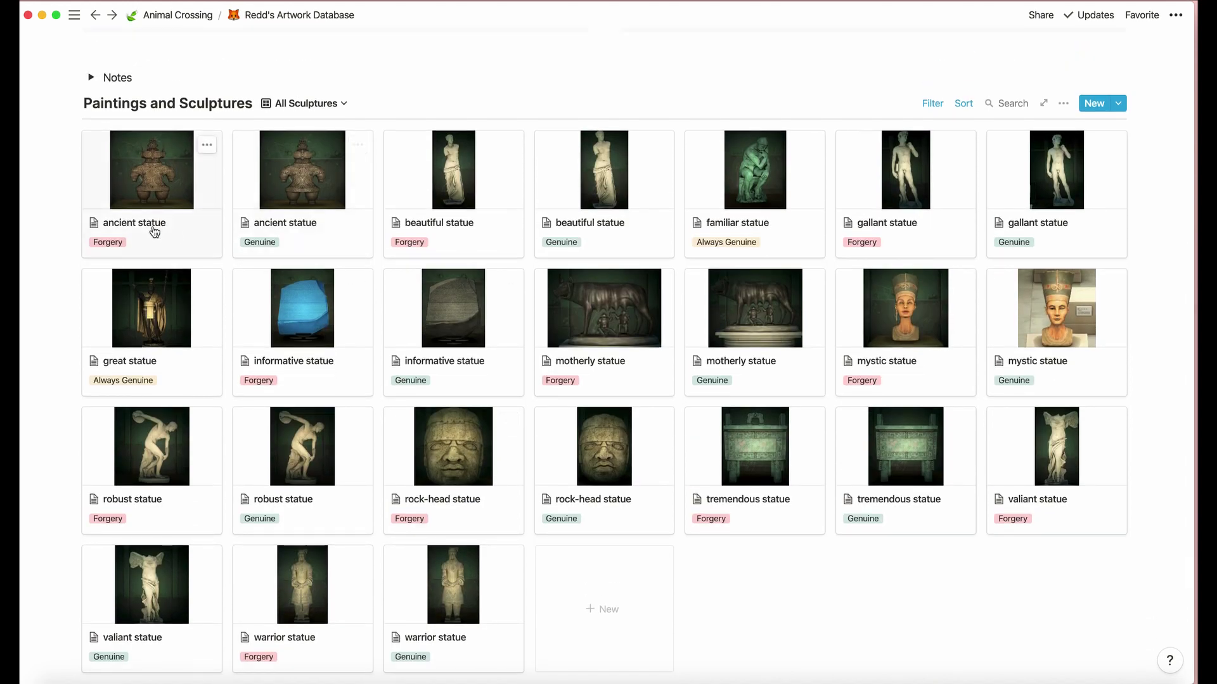
Step: Switch the Paintings and Sculptures gallery to the Need view and look through its artworks
left_click(306, 106)
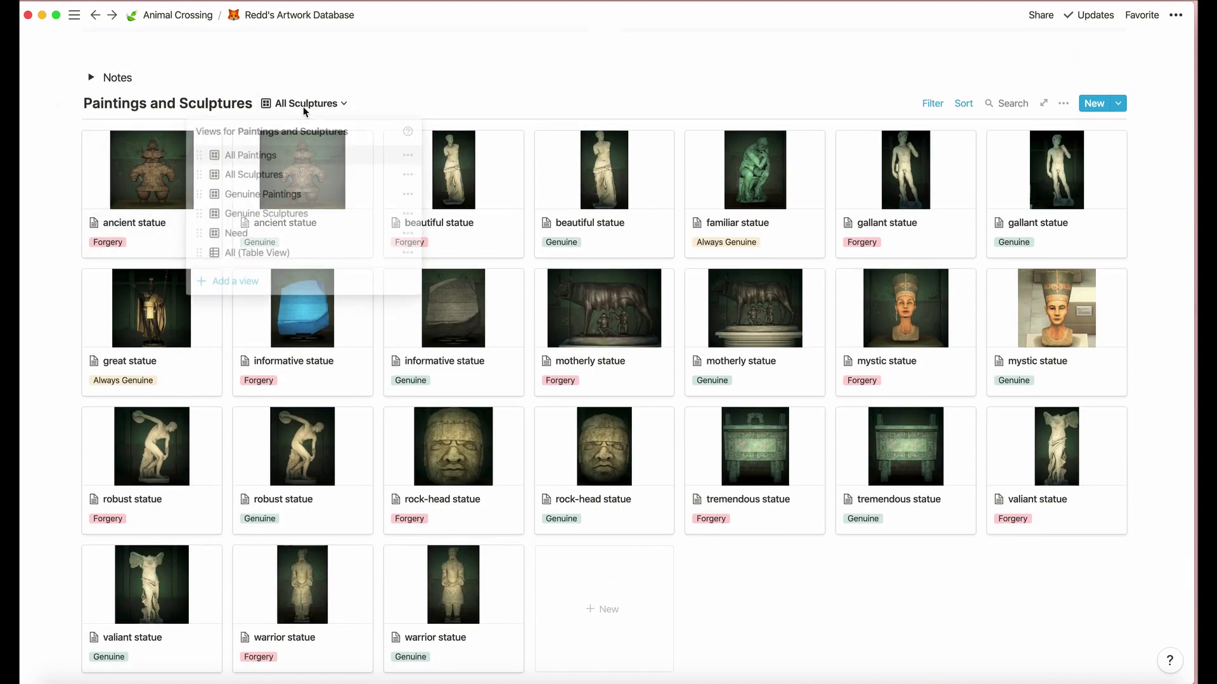
left_click(289, 234)
scroll(303, 368, "down", 10)
scroll(304, 376, "down", 10)
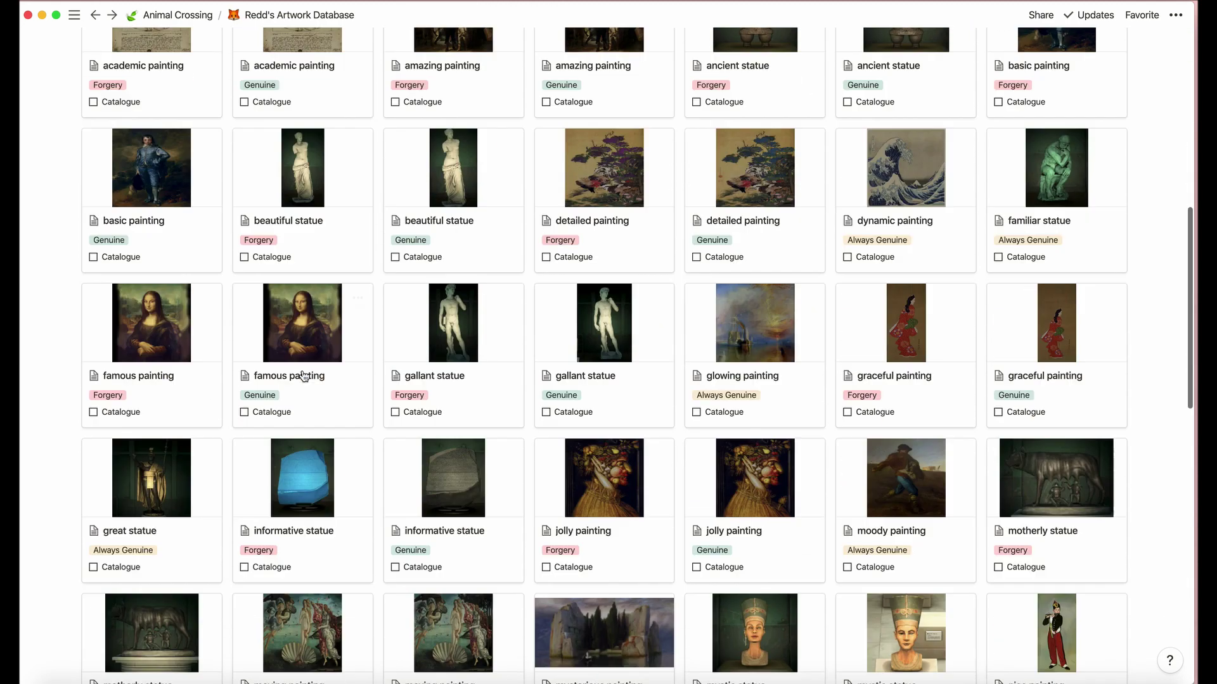
scroll(304, 376, "up", 6)
scroll(304, 376, "up", 7)
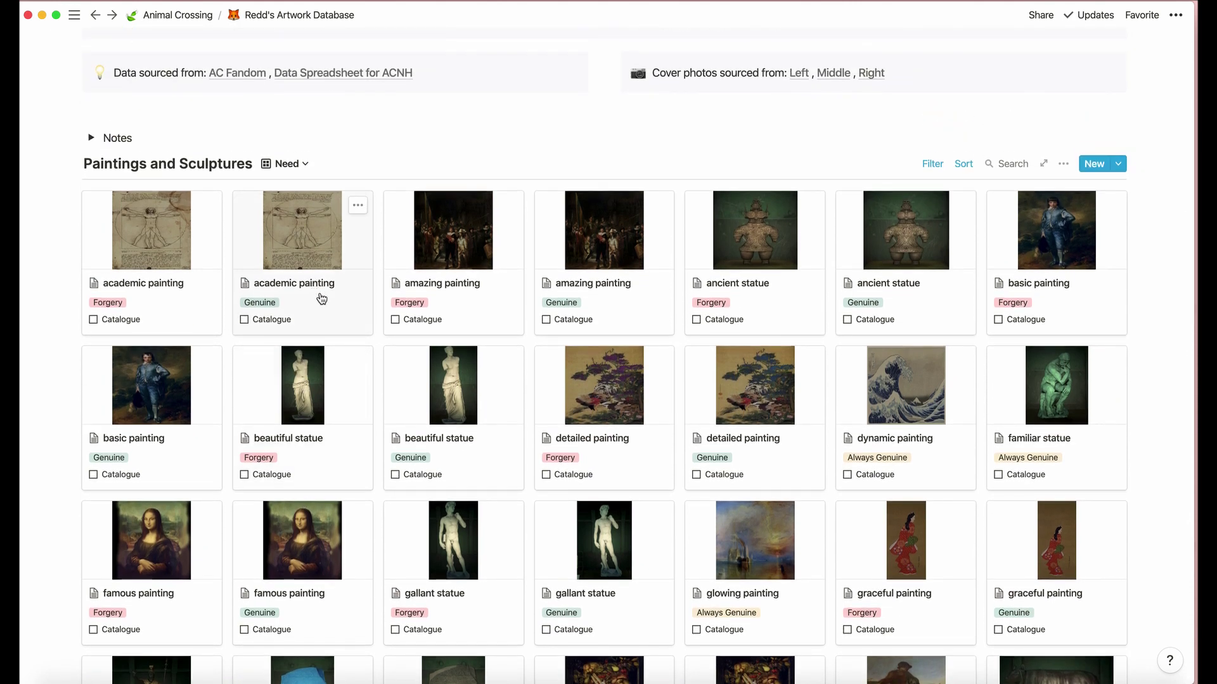
Step: Open the genuine academic painting entry, examine its Forgery Description, Real Artwork Title, Artist and Description properties, and close it
left_click(321, 298)
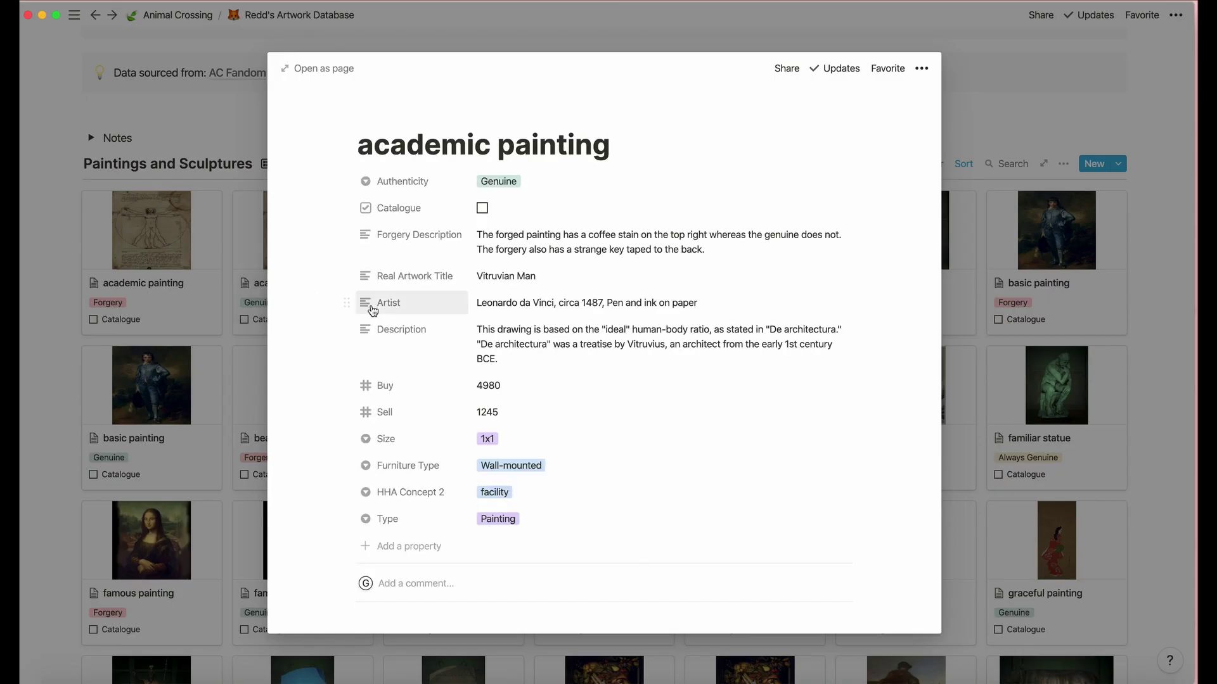
left_click(484, 238)
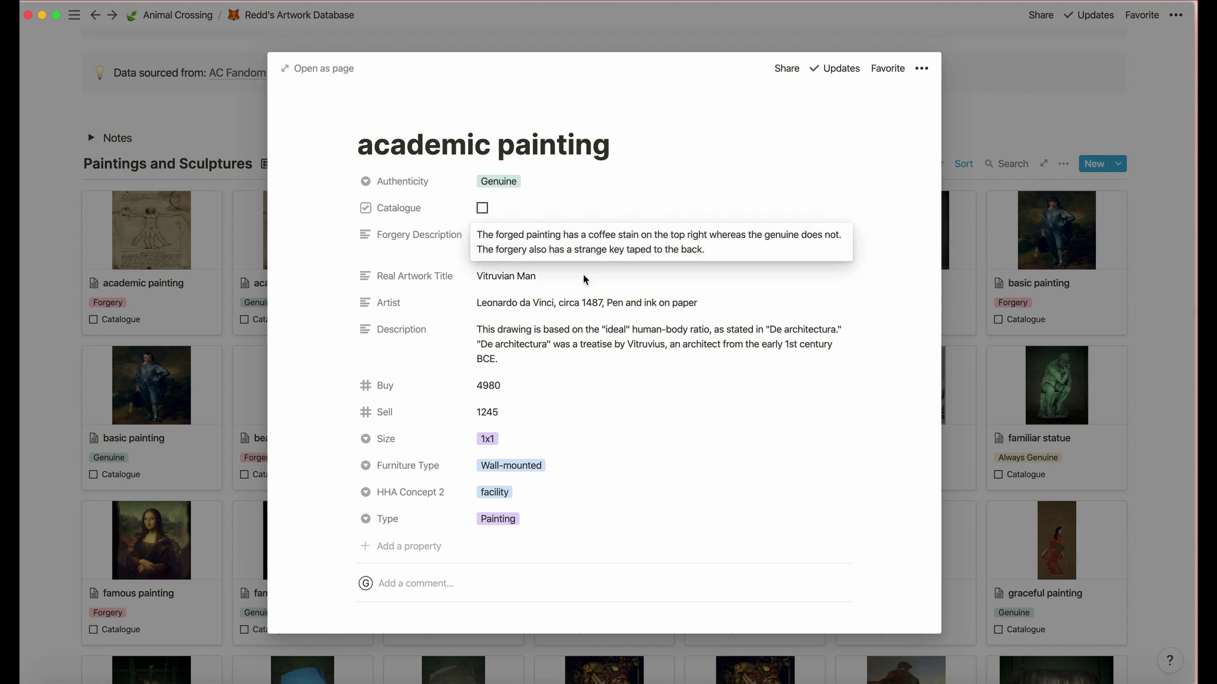
left_click(562, 280)
left_click(549, 277)
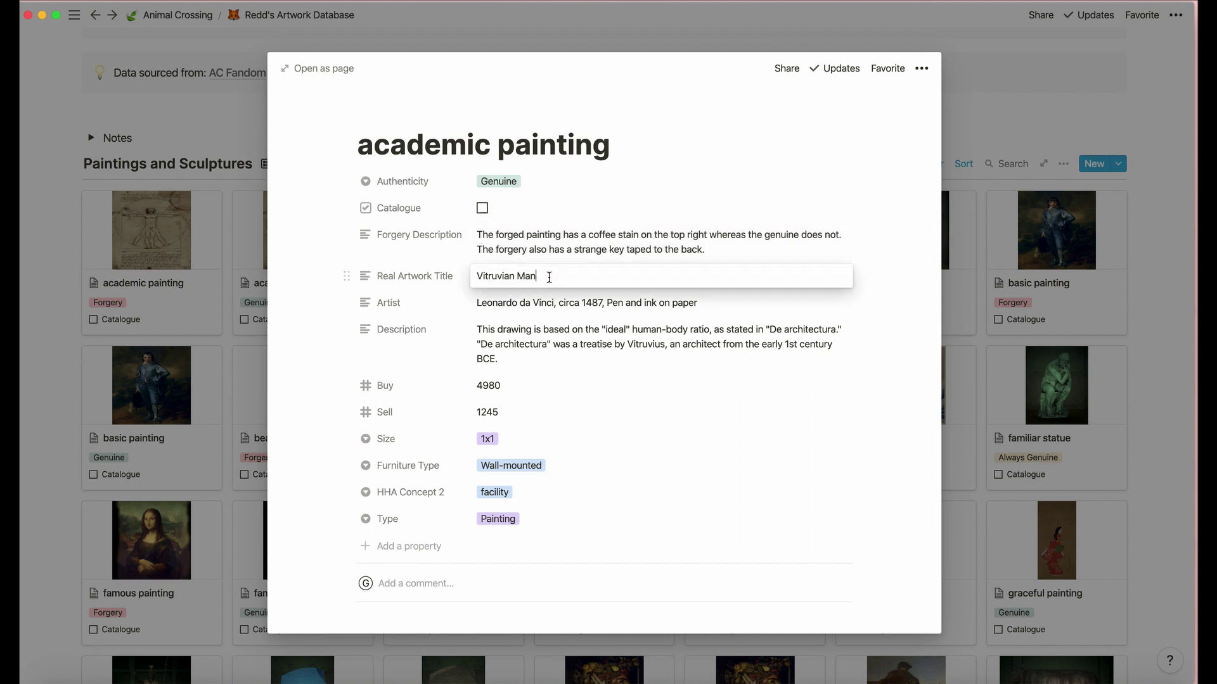
left_click(541, 309)
left_click(542, 309)
left_click(557, 334)
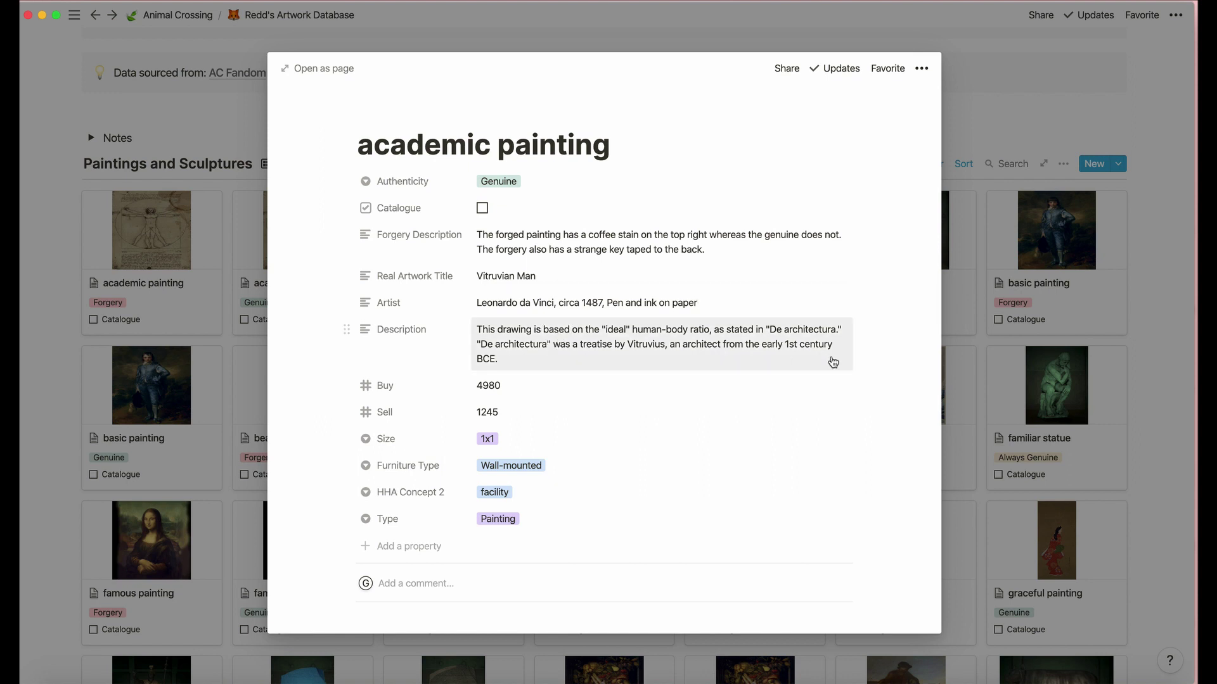
left_click(958, 333)
Step: Go to the K.K. Slider's Music page and look over the K.K Song Database in its Need view
scroll(600, 146, "up", 5)
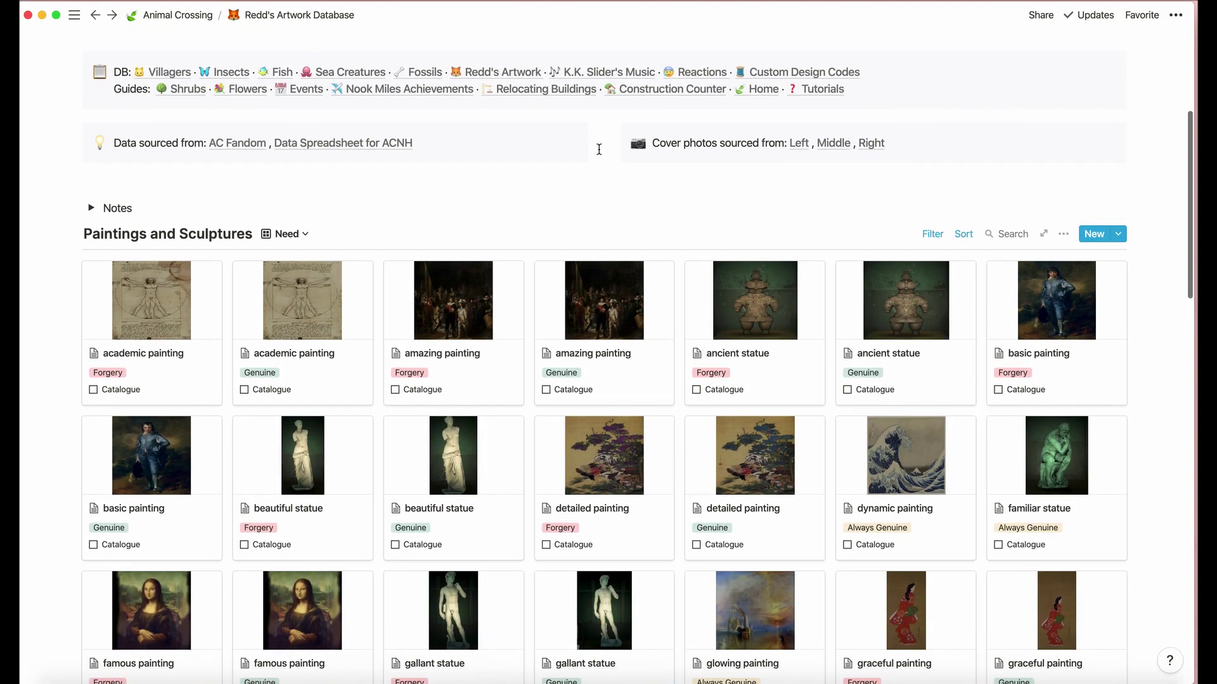
left_click(592, 98)
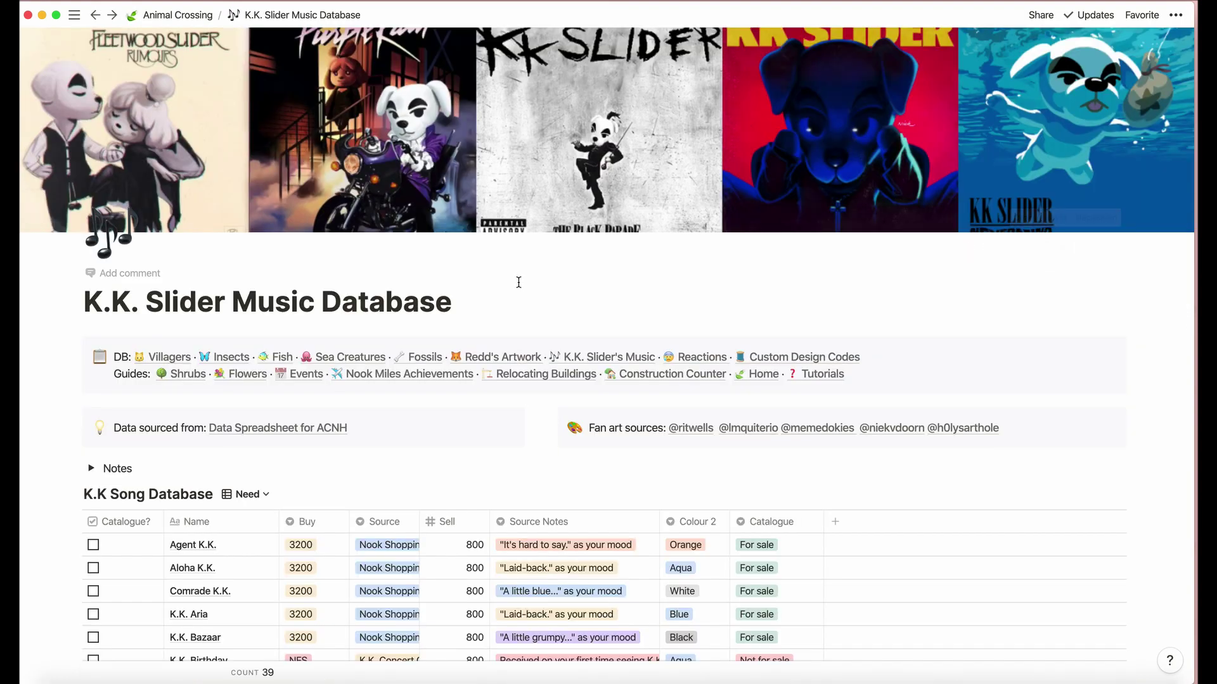
scroll(518, 282, "down", 3)
scroll(518, 282, "down", 2)
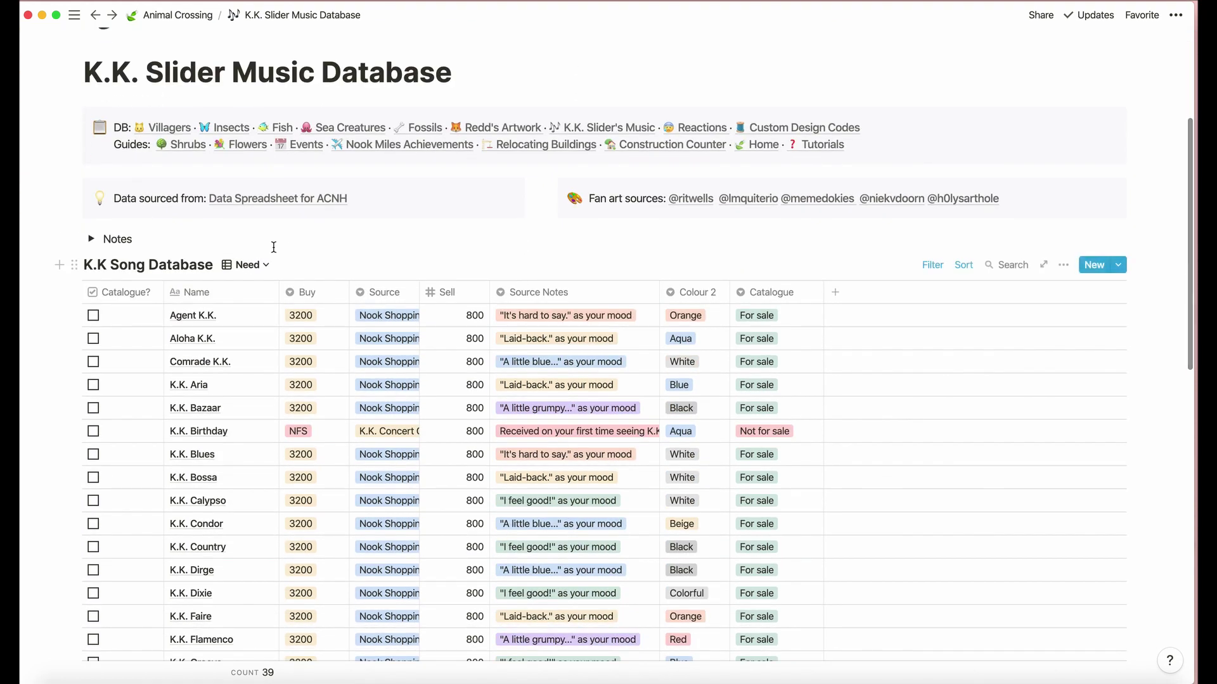
Step: Switch the K.K Song Database to the Show All view and look through the full song list
left_click(246, 266)
left_click(243, 318)
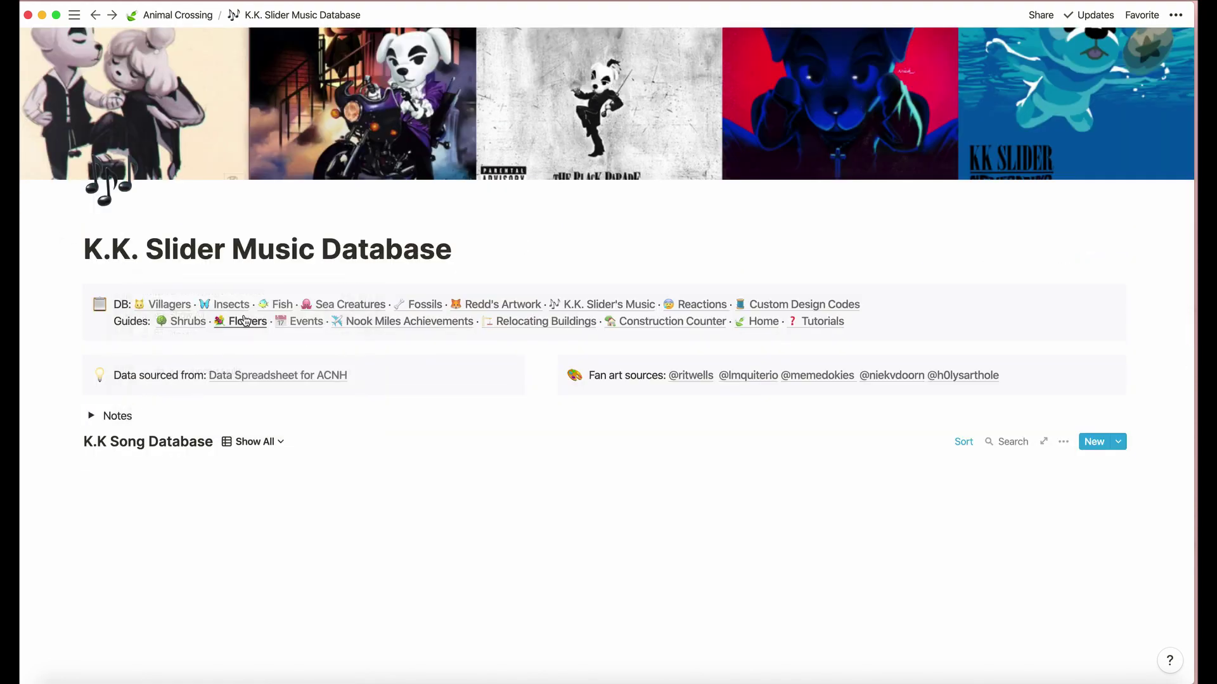
scroll(280, 492, "down", 10)
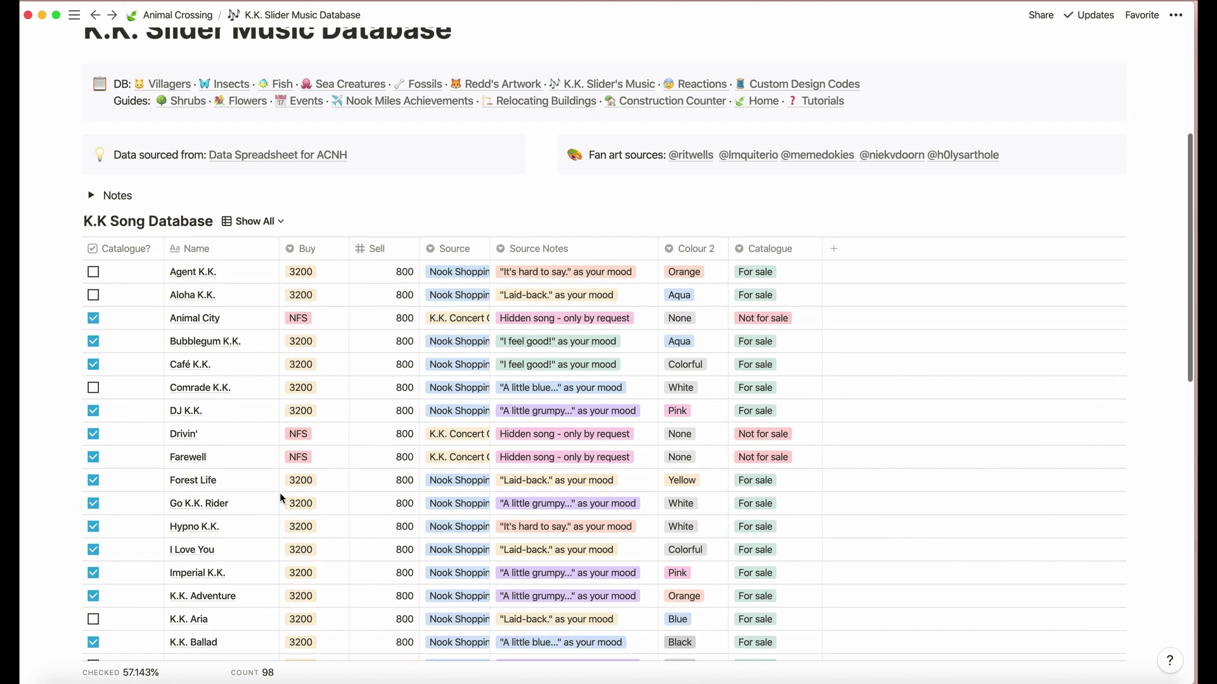
scroll(279, 493, "down", 15)
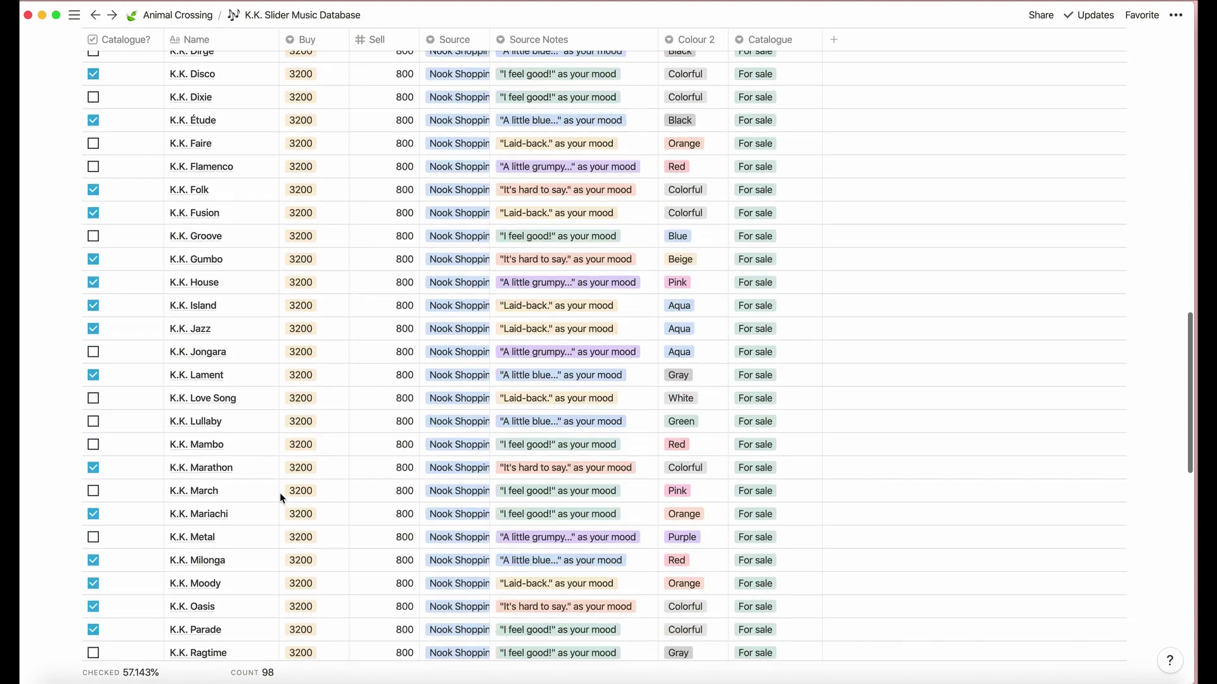
scroll(279, 492, "up", 15)
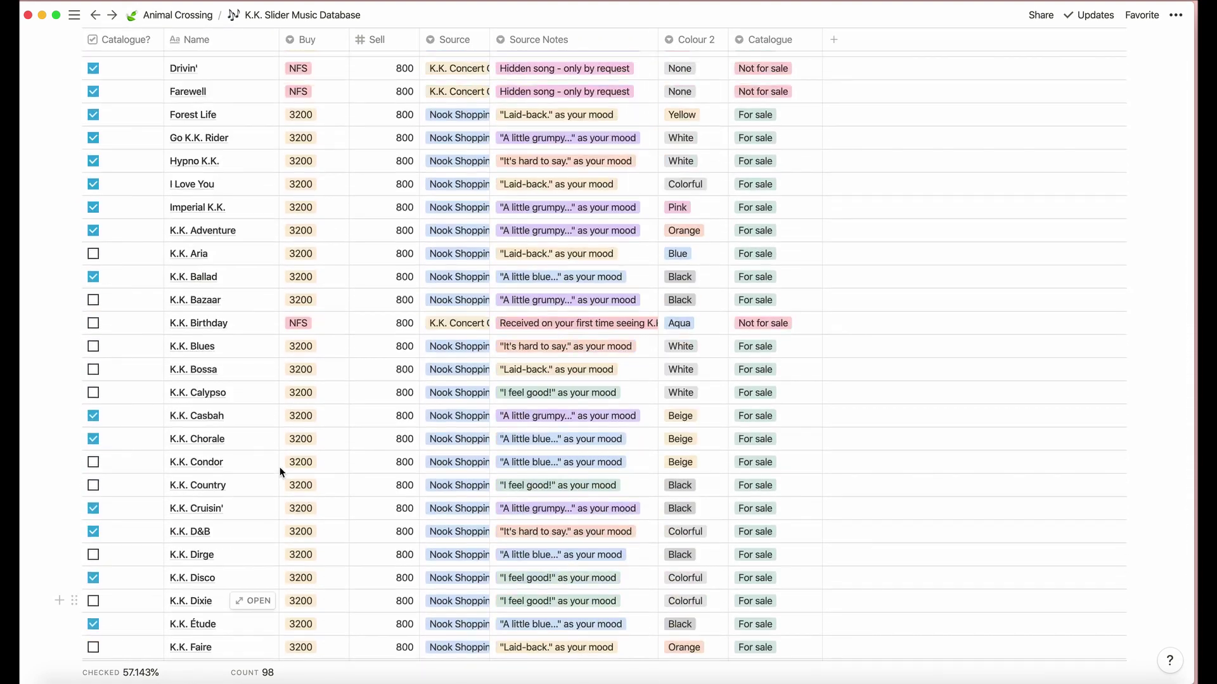
scroll(283, 278, "up", 3)
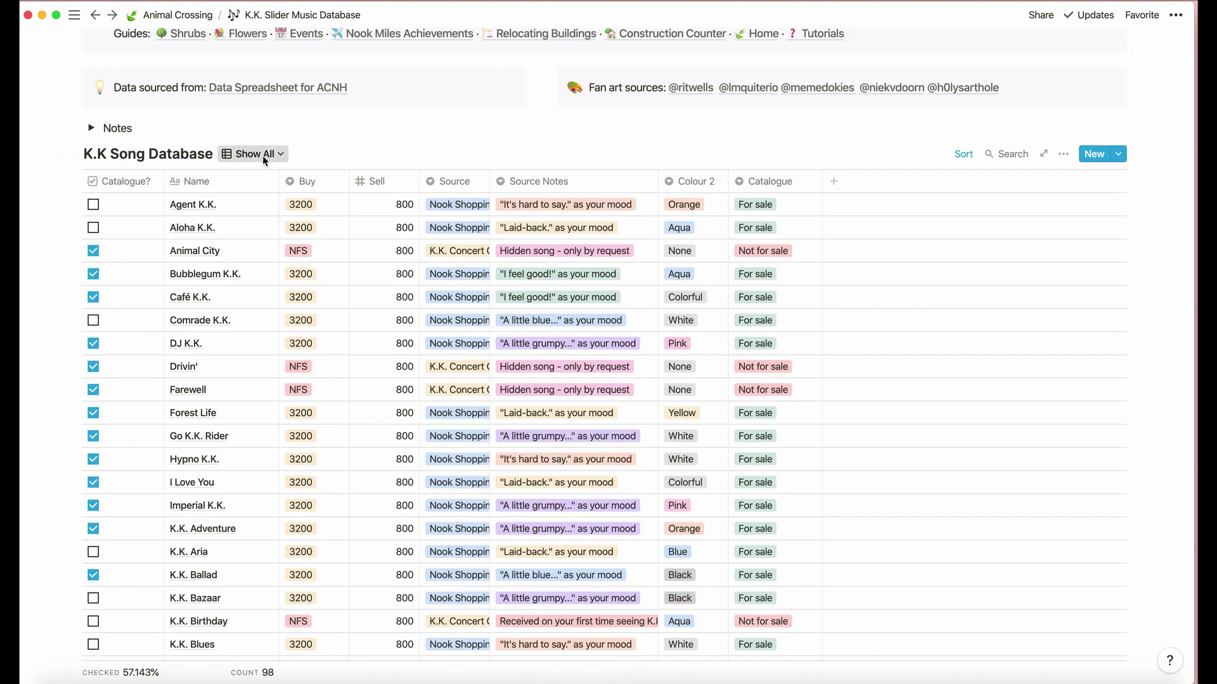
Step: Show the K.K Song Database in the K.K Concert Only view and return it to the Need view
left_click(264, 156)
left_click(258, 266)
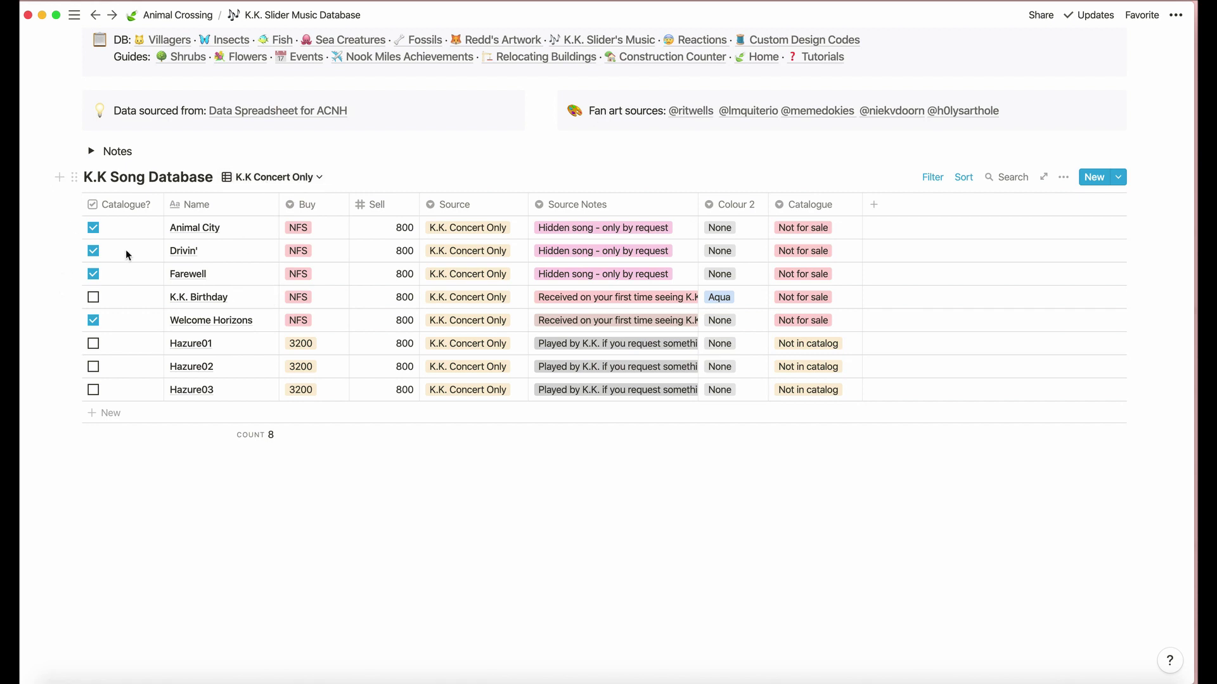
left_click(289, 179)
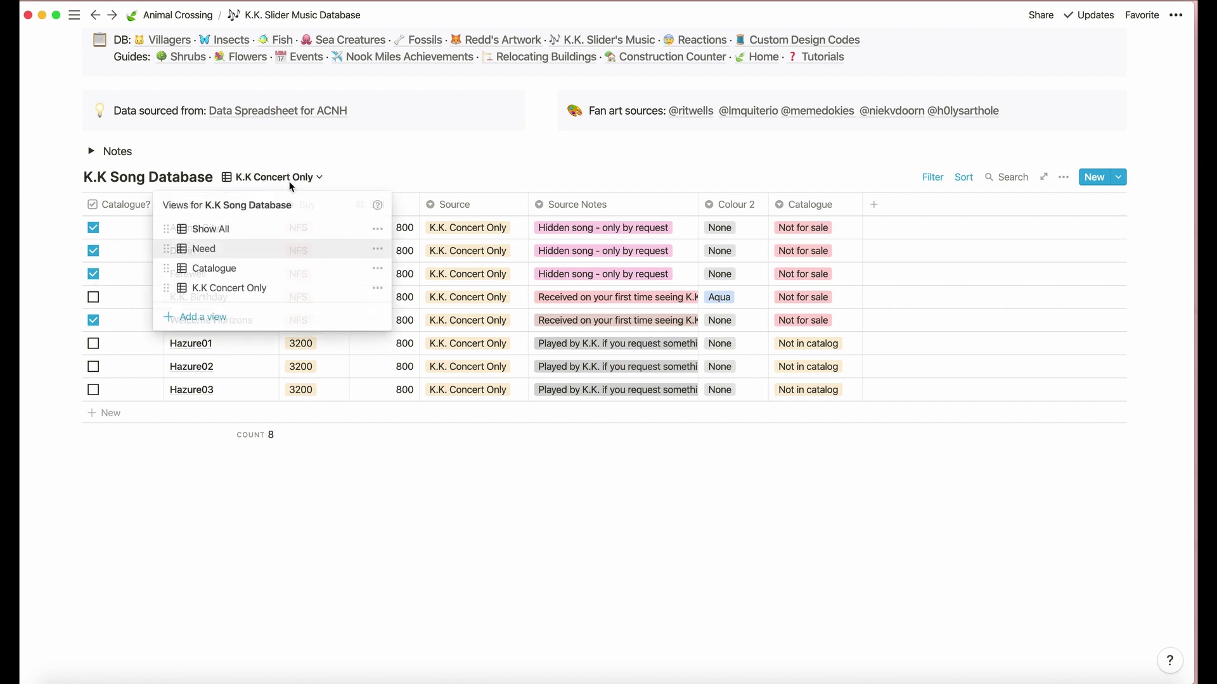
left_click(279, 249)
scroll(282, 241, "up", 3)
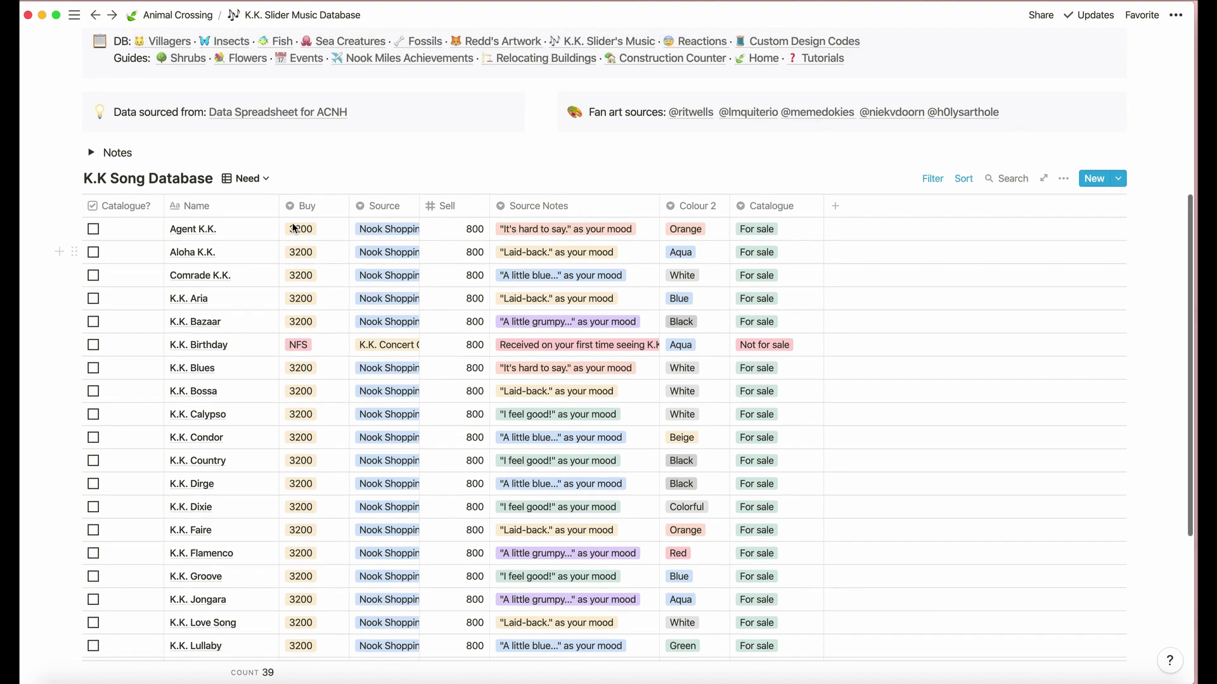
scroll(293, 223, "up", 1)
Step: Go to the Reactions Database page and view its gallery in the Peppy Villagers and Cranky Villagers views
left_click(690, 151)
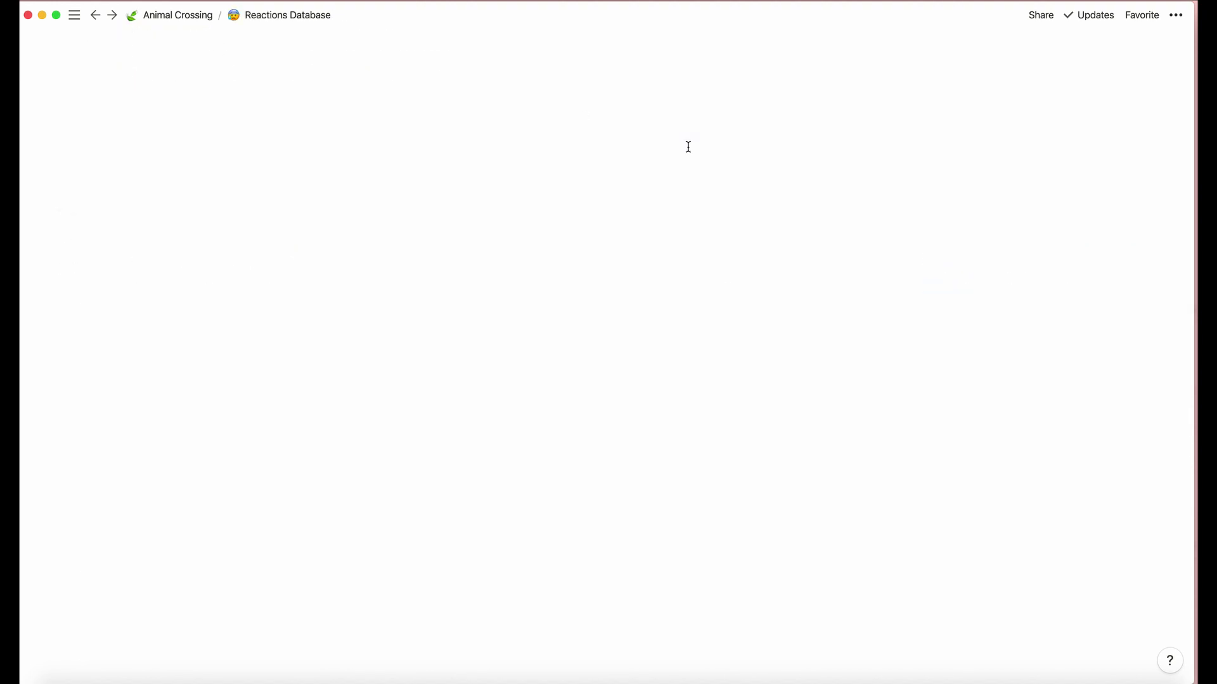
scroll(433, 505, "down", 3)
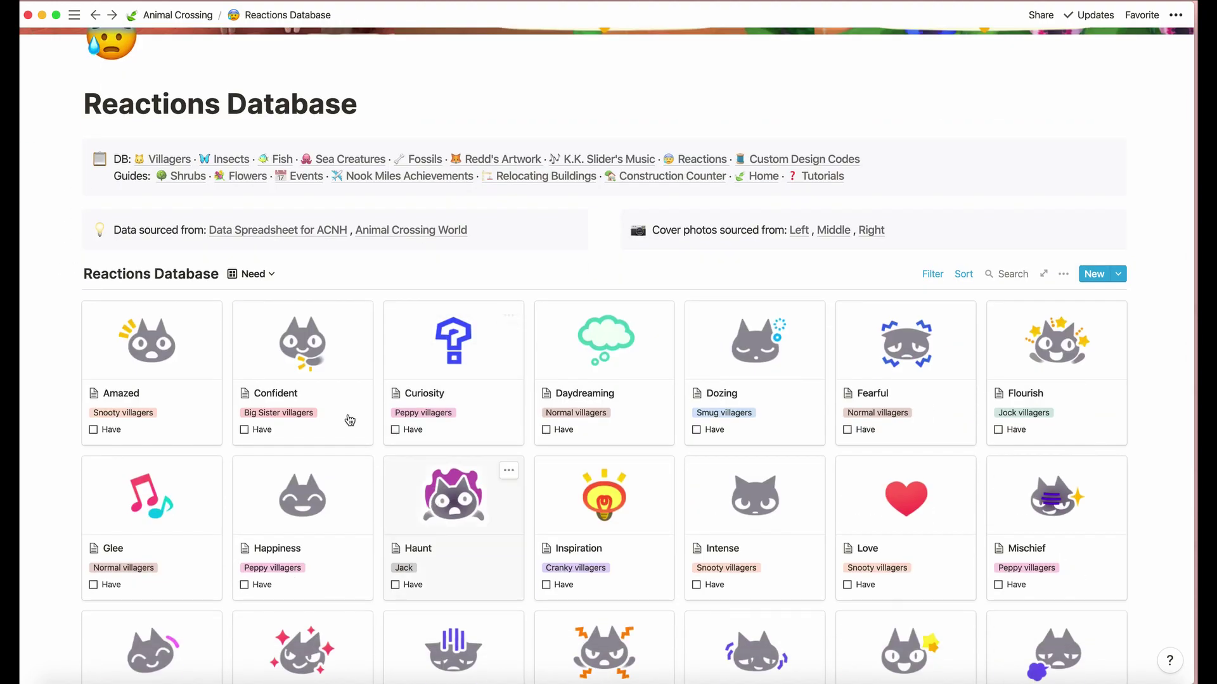
left_click(241, 277)
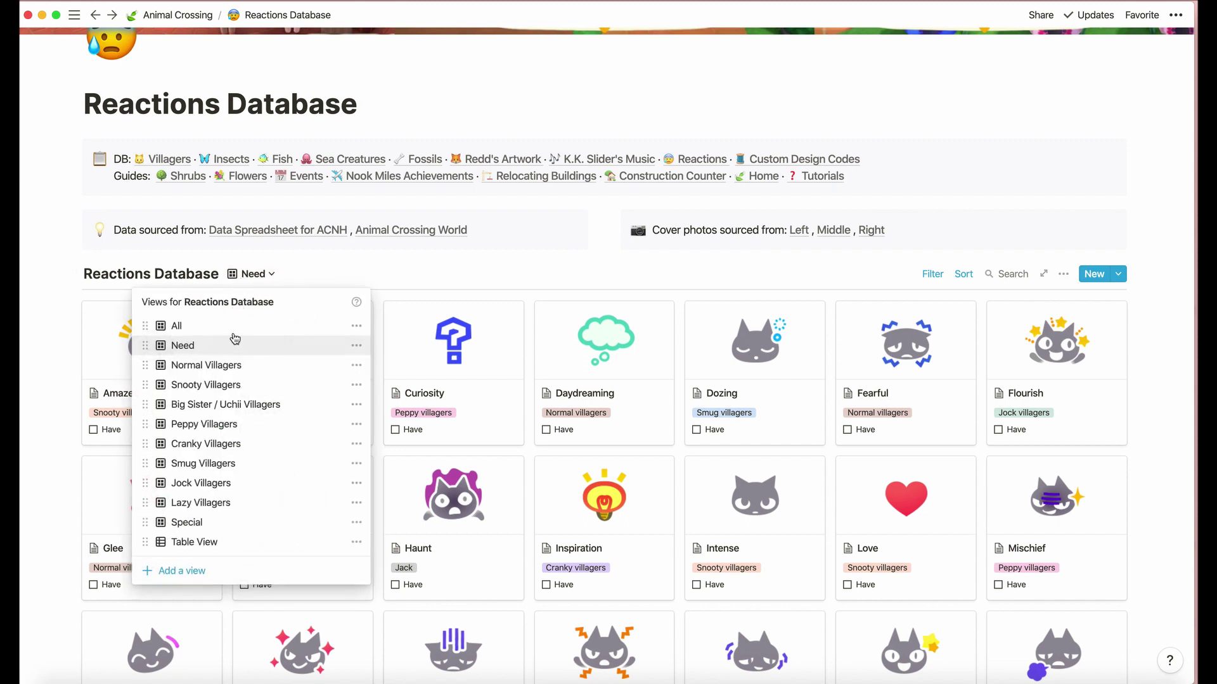
left_click(219, 425)
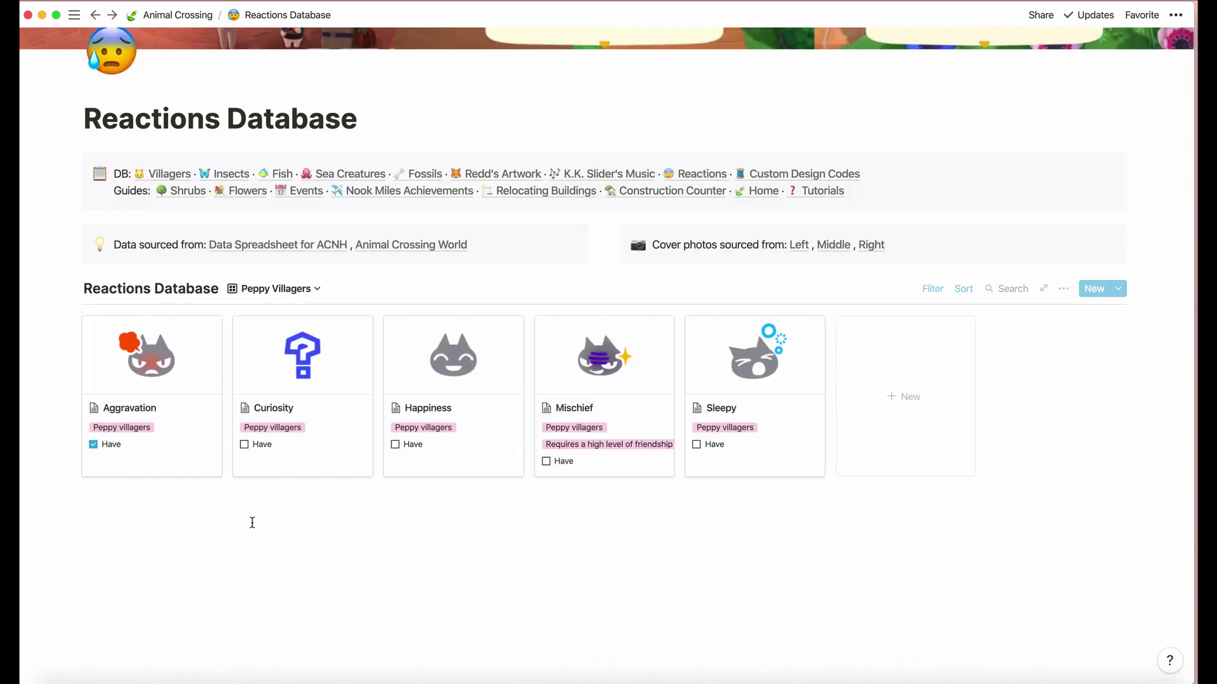
left_click(270, 289)
left_click(242, 460)
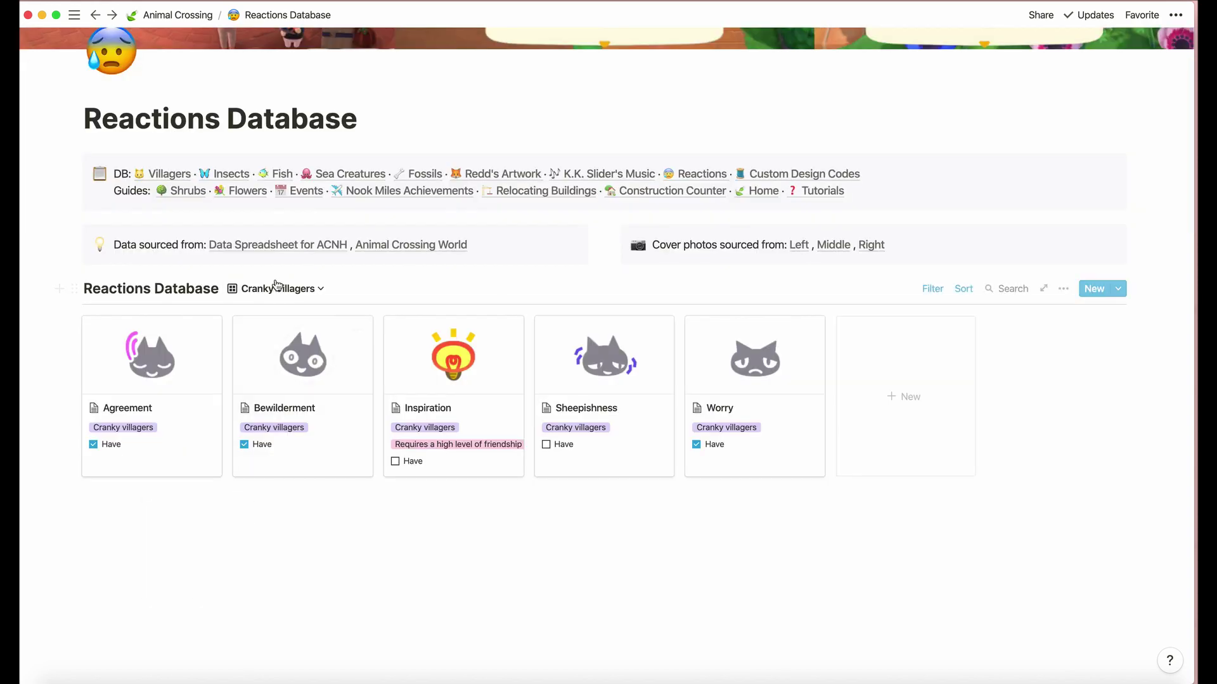
Step: Switch the Reactions Database to the Special view and inspect the Scare entry's properties before closing it
left_click(276, 288)
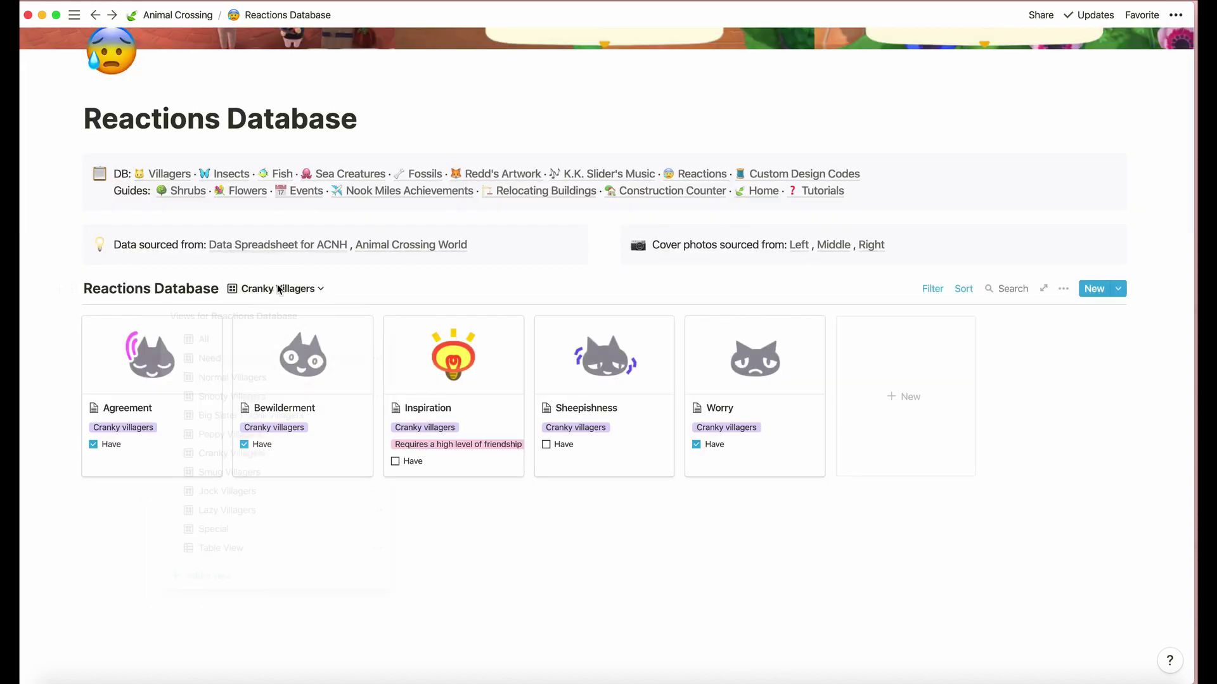
left_click(239, 536)
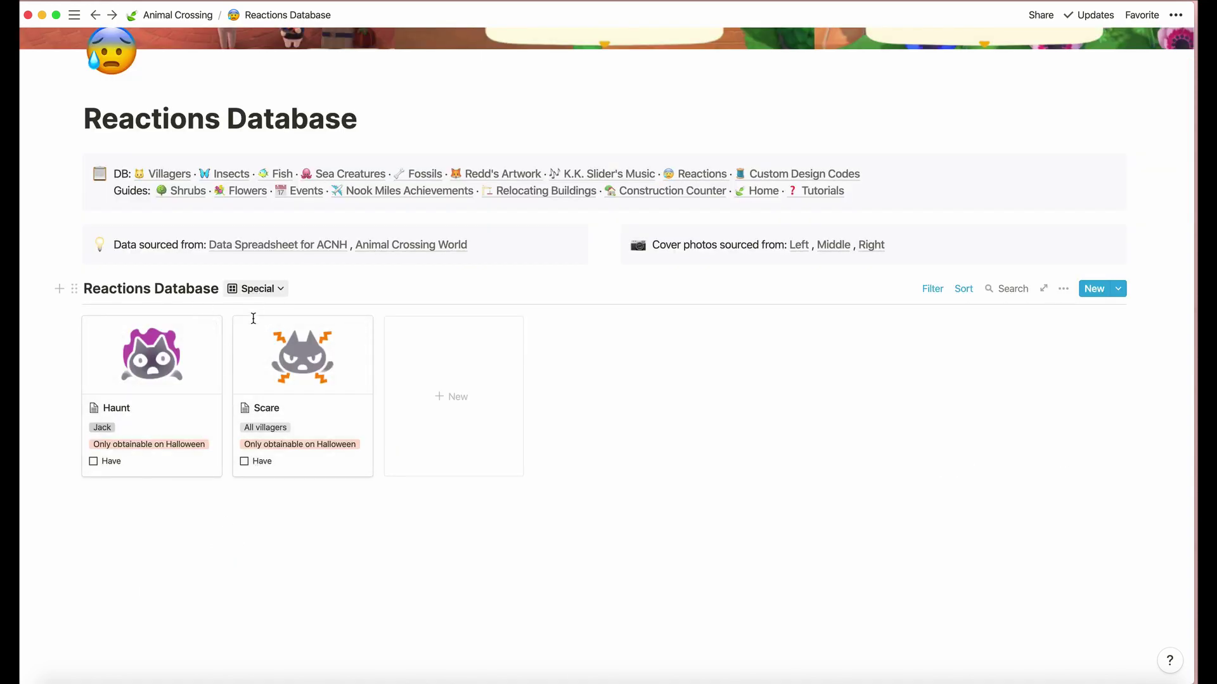
left_click(264, 367)
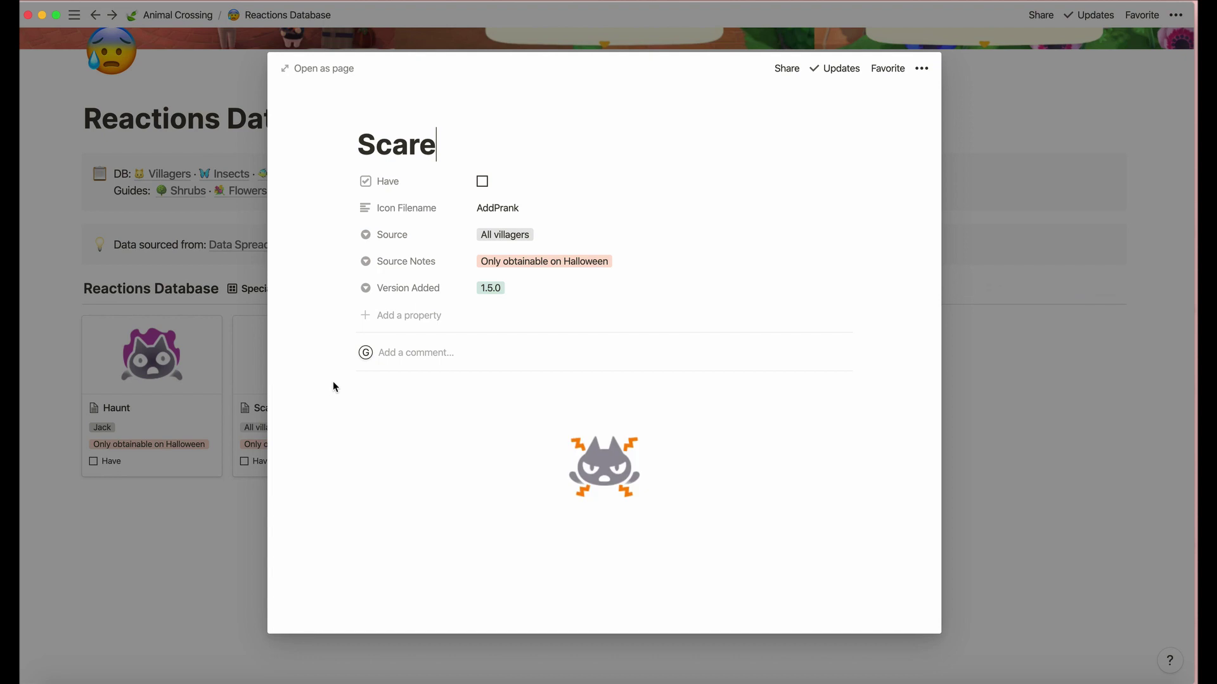
left_click(215, 351)
Step: Switch the Reactions Database to the All view and look over the full gallery of reactions
left_click(257, 288)
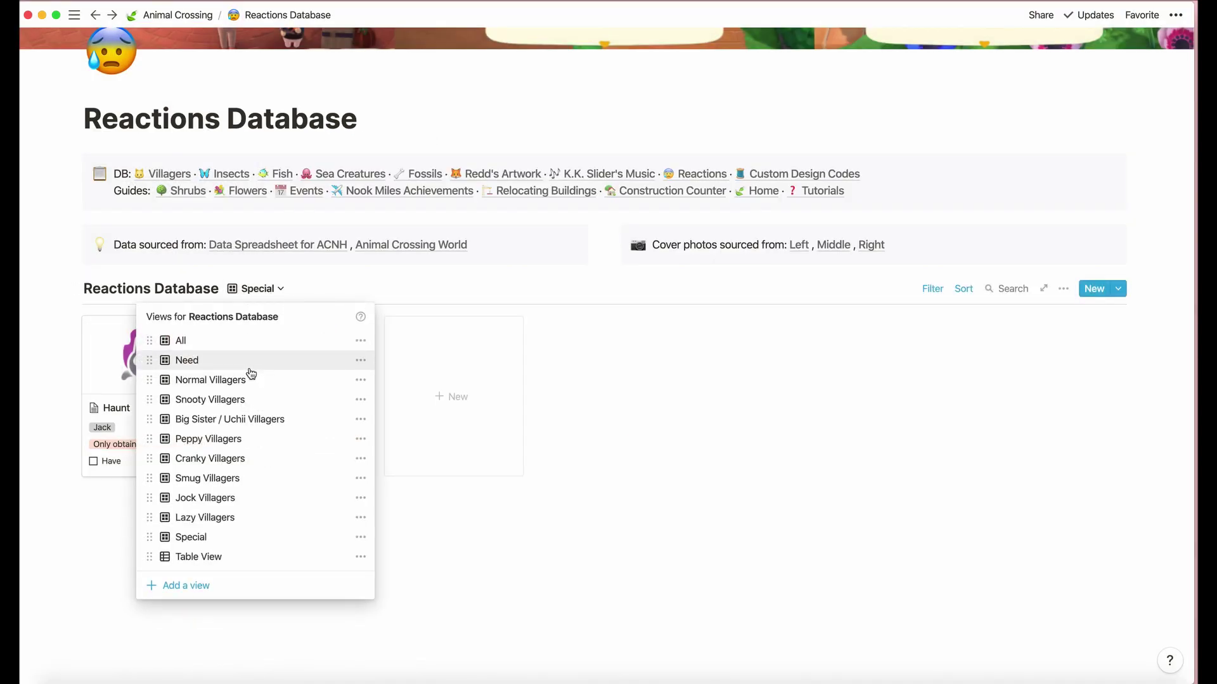
left_click(248, 350)
scroll(368, 411, "down", 6)
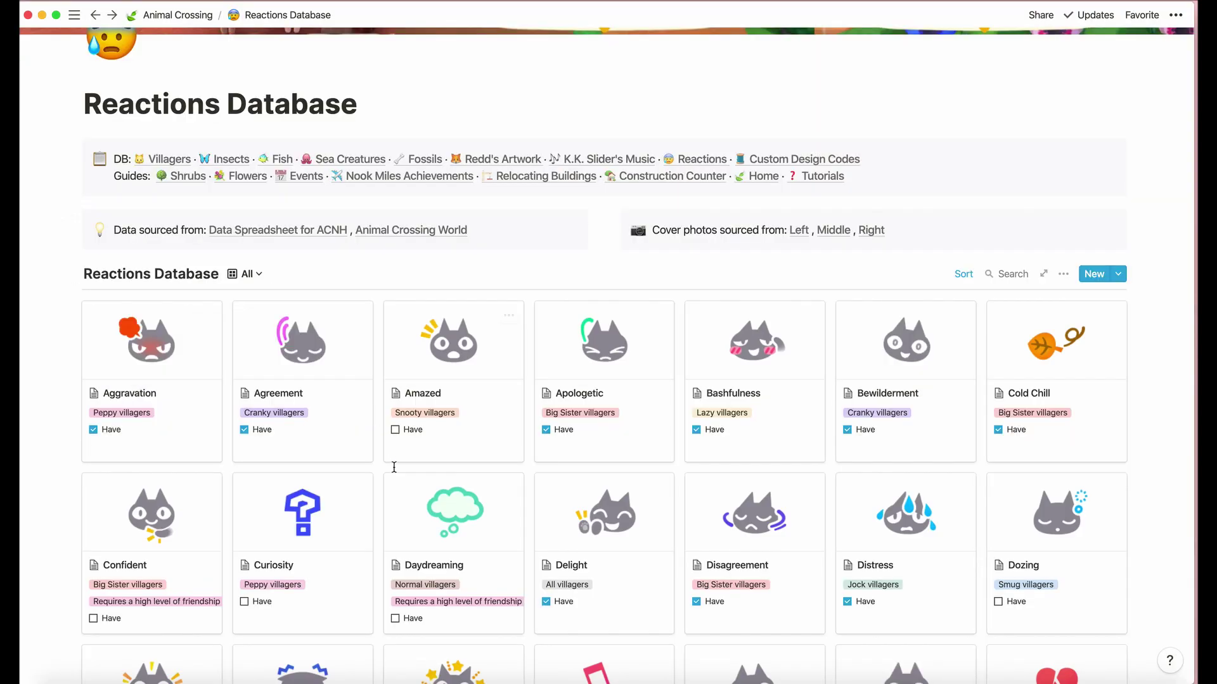
scroll(469, 416, "up", 3)
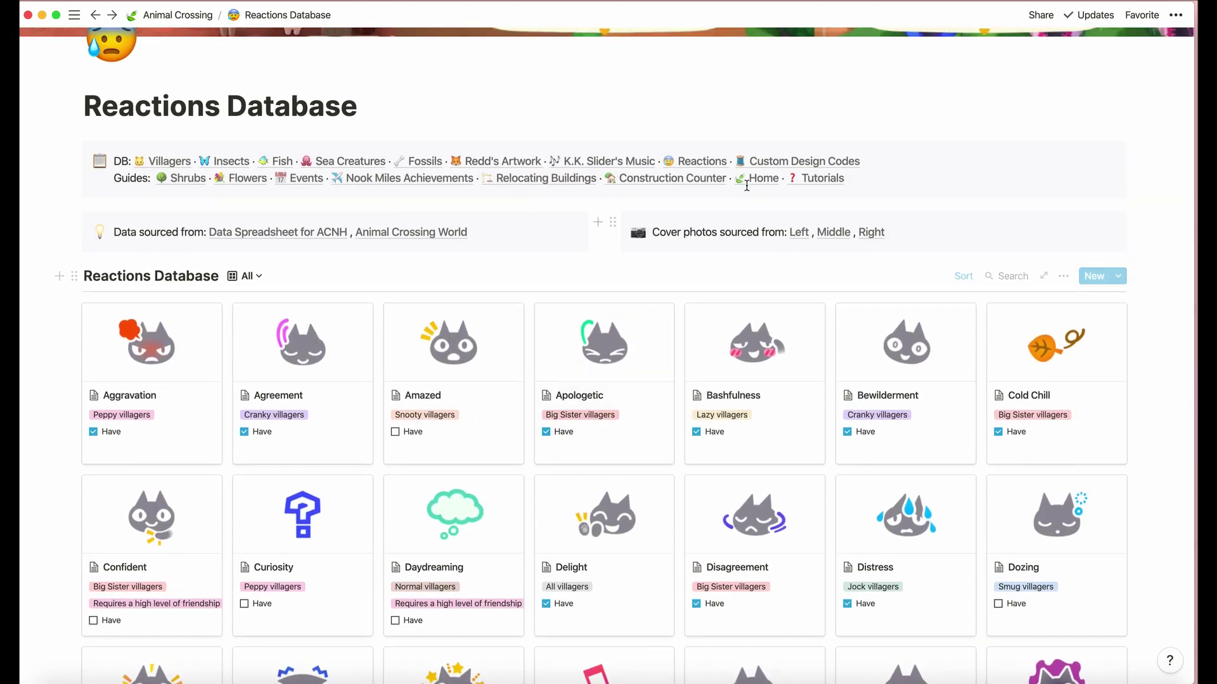
Step: Go to the Custom Design Codes page and look over the columns of the Design codes table
left_click(767, 162)
scroll(653, 397, "down", 2)
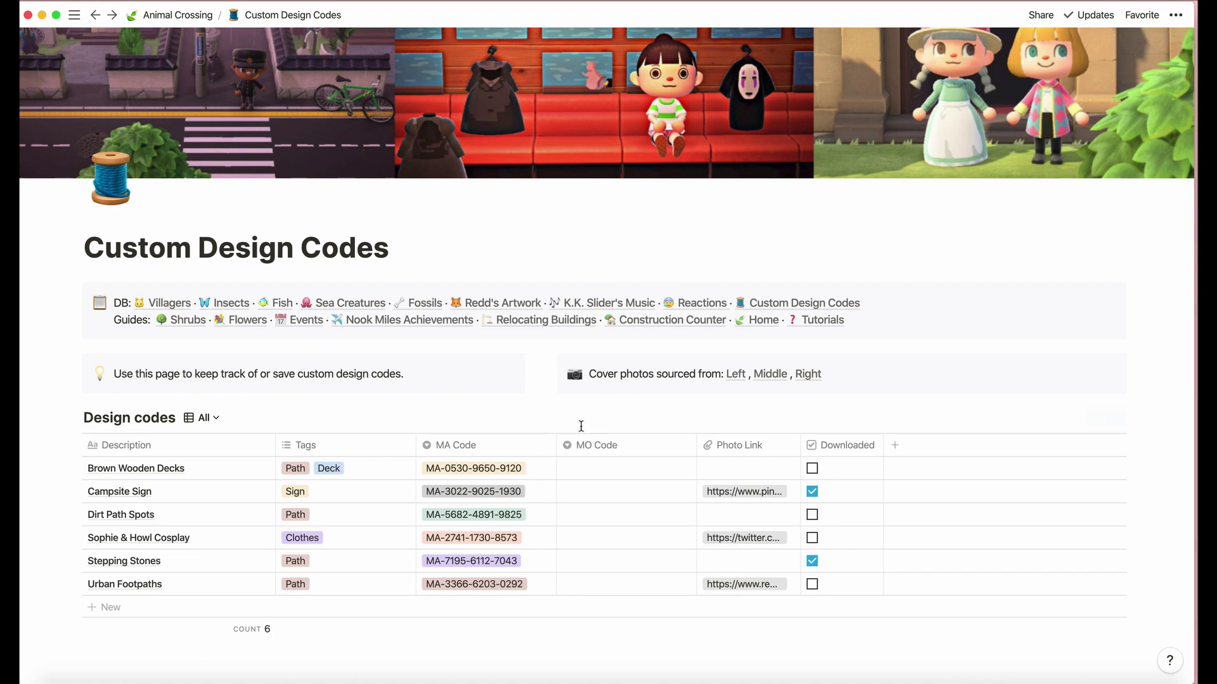
scroll(534, 459, "down", 3)
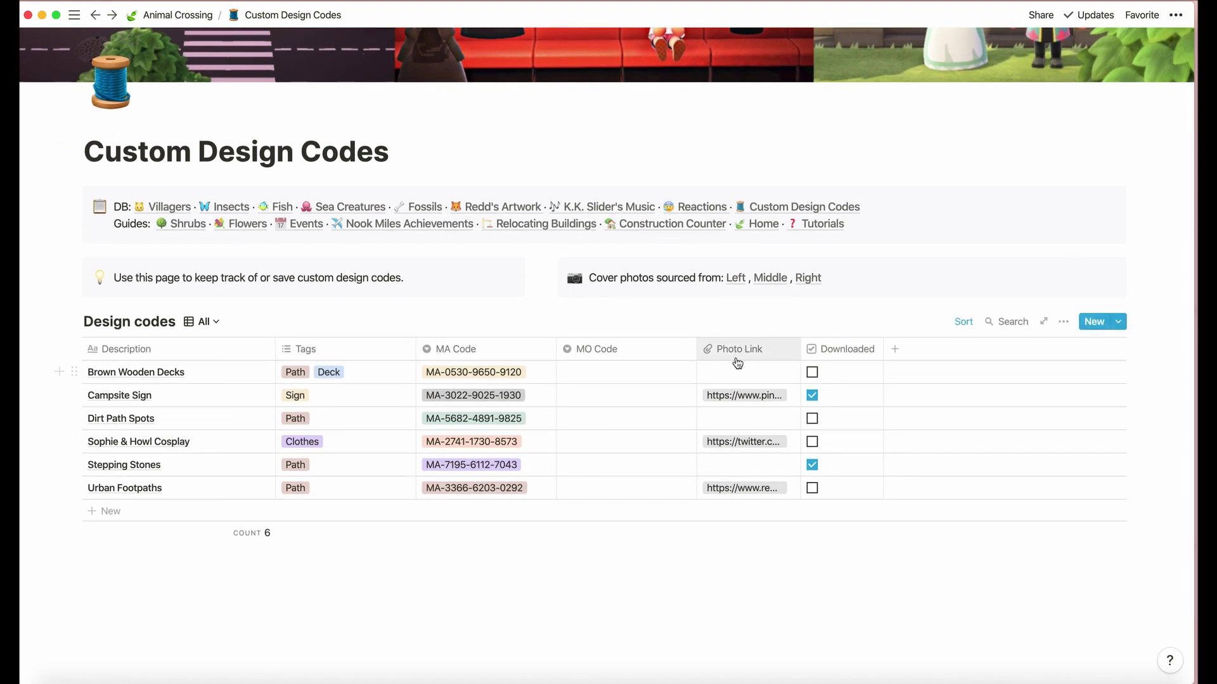
Step: Inspect the Brown Wooden Decks, Dirt Path Spots and Sophie & Howl Cosplay entries one after another, closing each
left_click(247, 373)
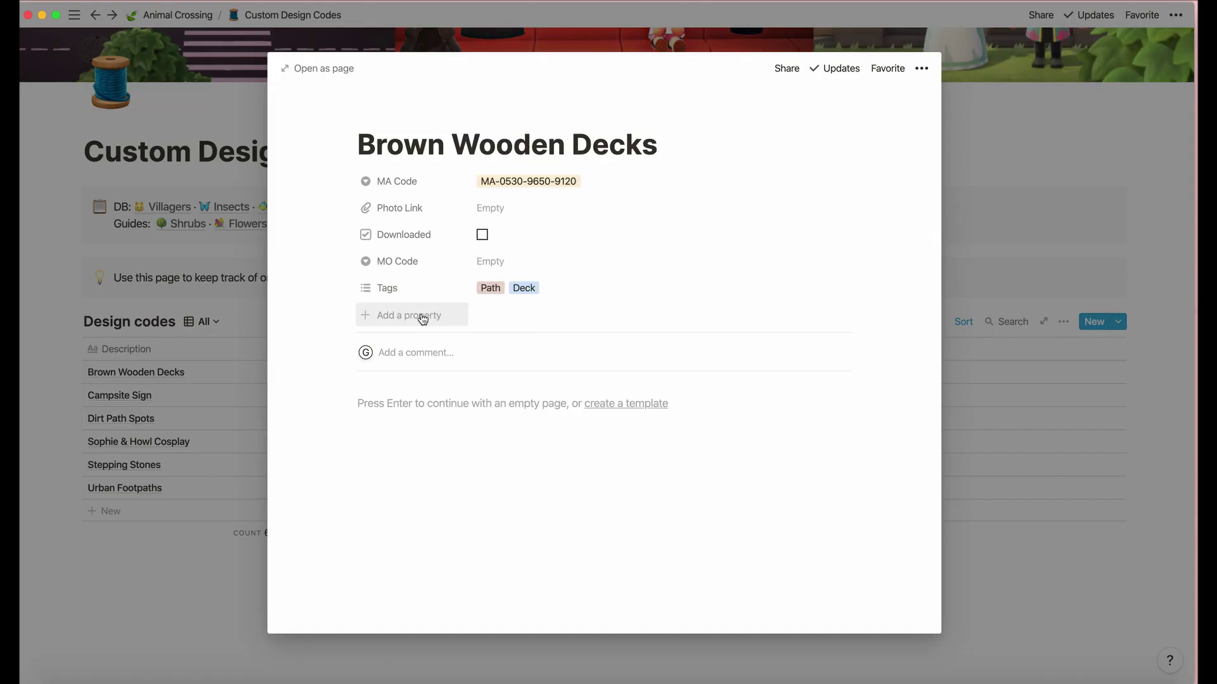
left_click(217, 419)
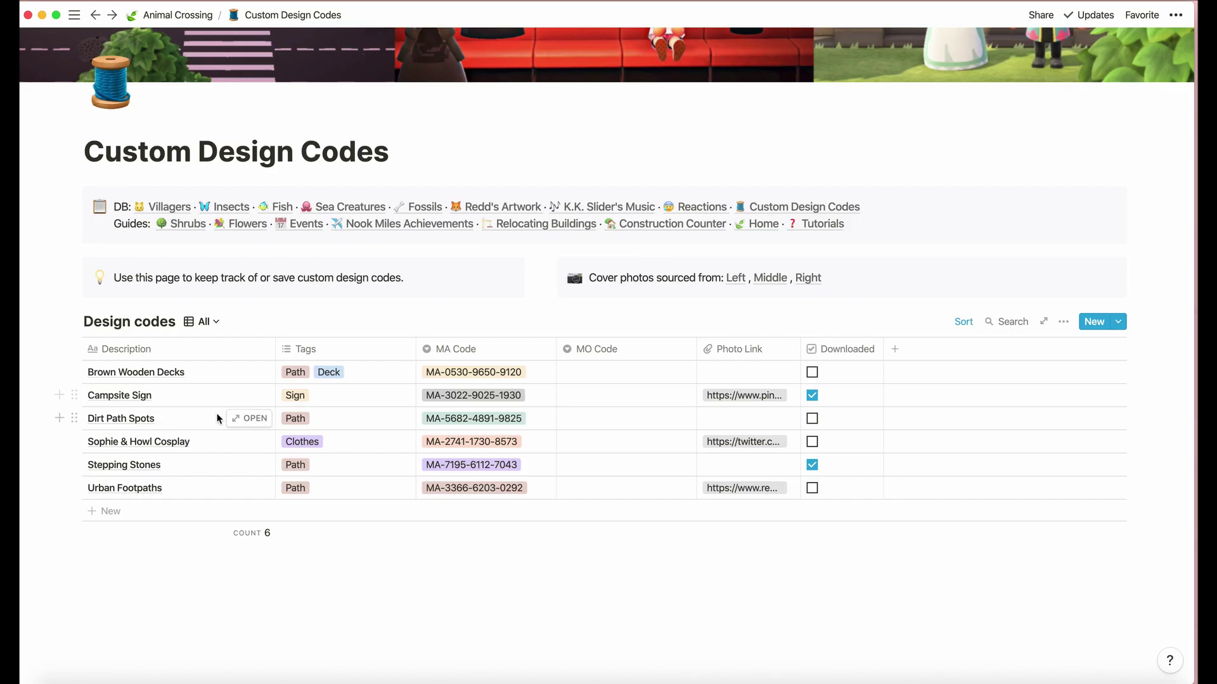
left_click(250, 420)
left_click(171, 419)
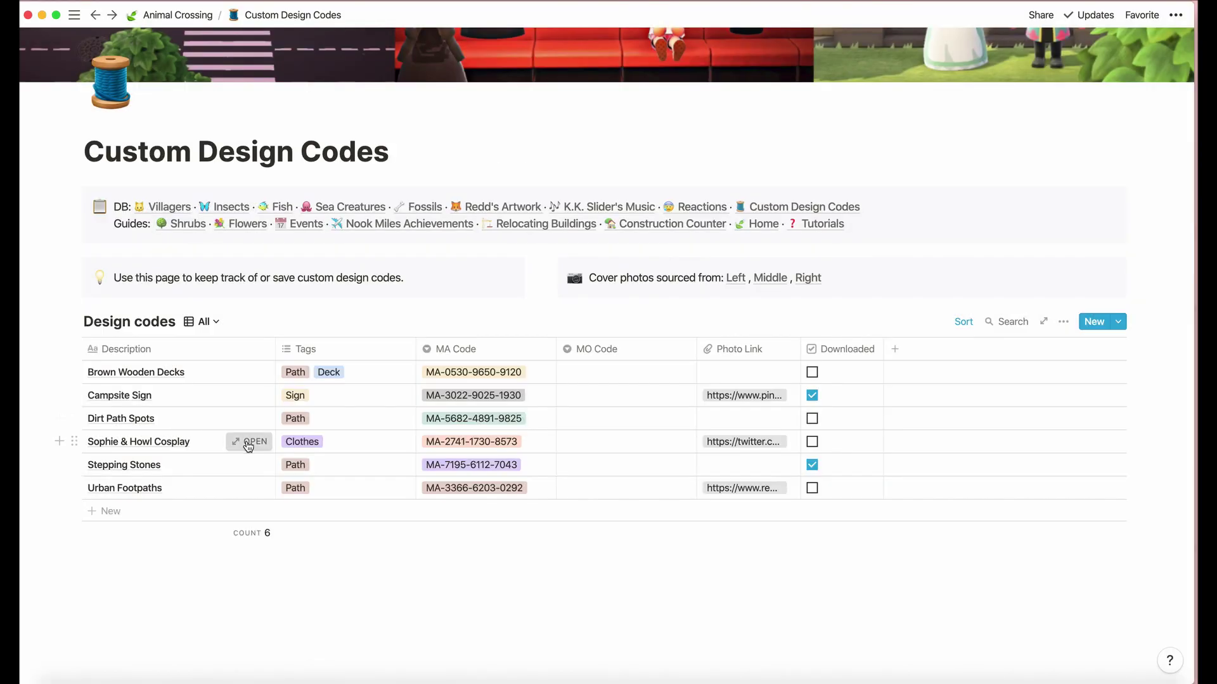
left_click(249, 441)
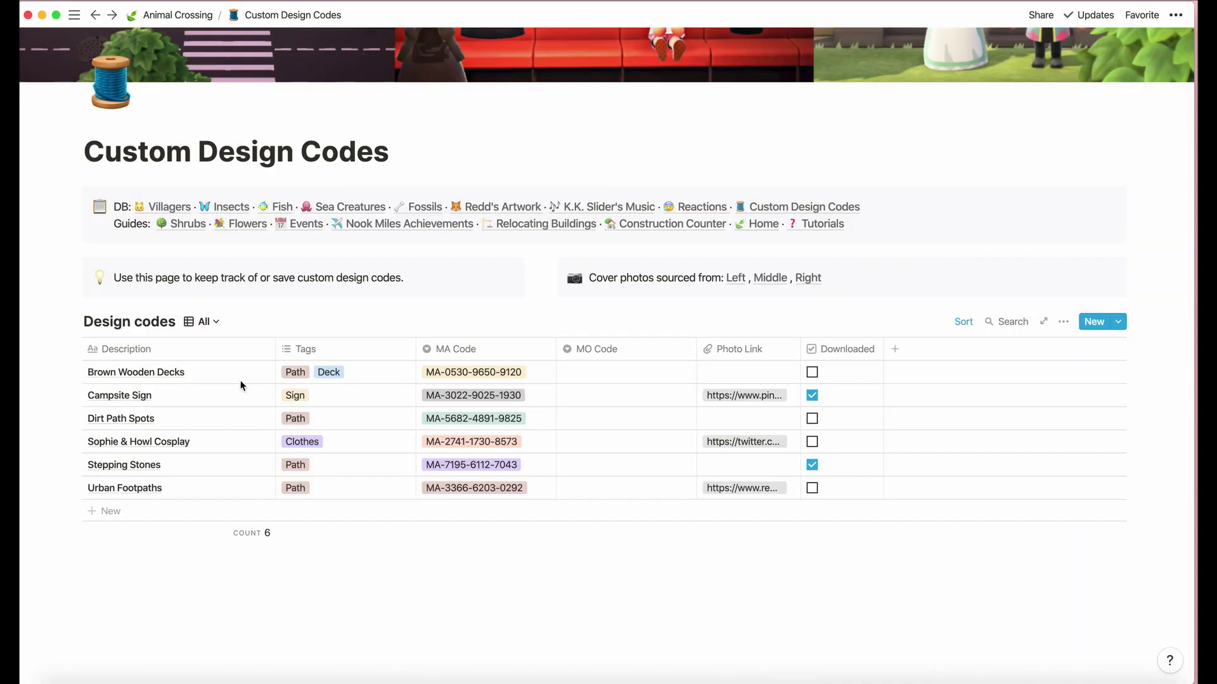
left_click(241, 380)
Step: Unmark Campsite Sign as downloaded in the Downloaded view of Design codes and return to the All view
left_click(206, 326)
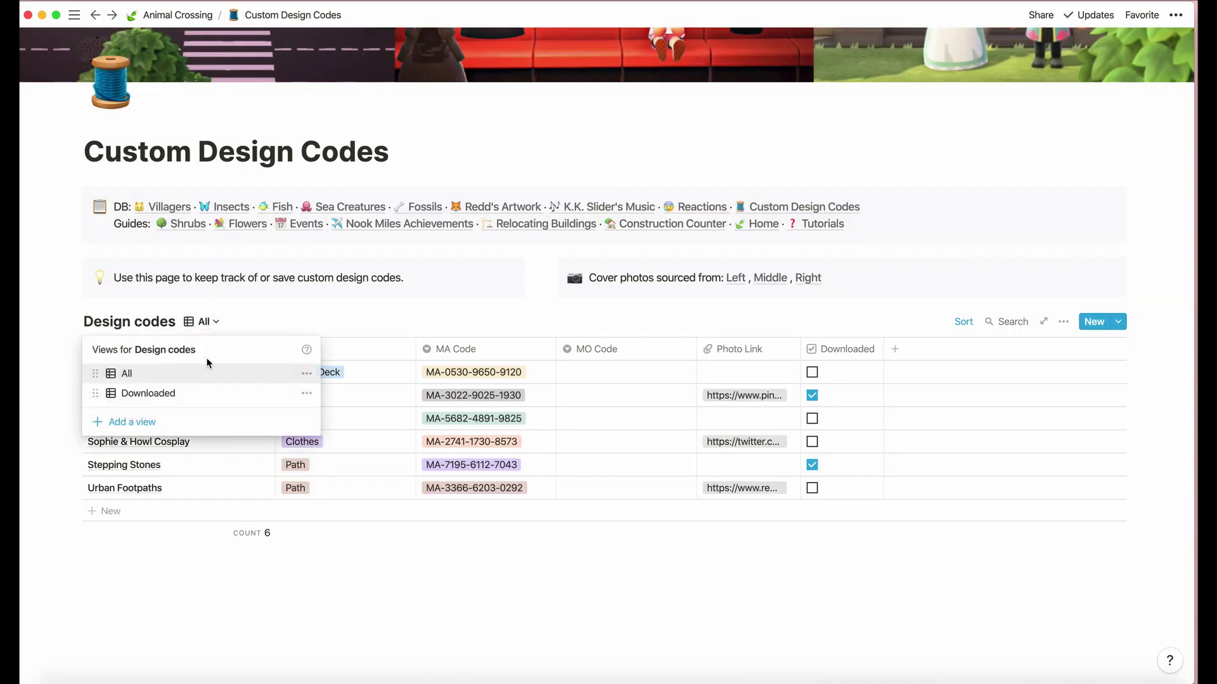
left_click(204, 396)
scroll(223, 469, "down", 1)
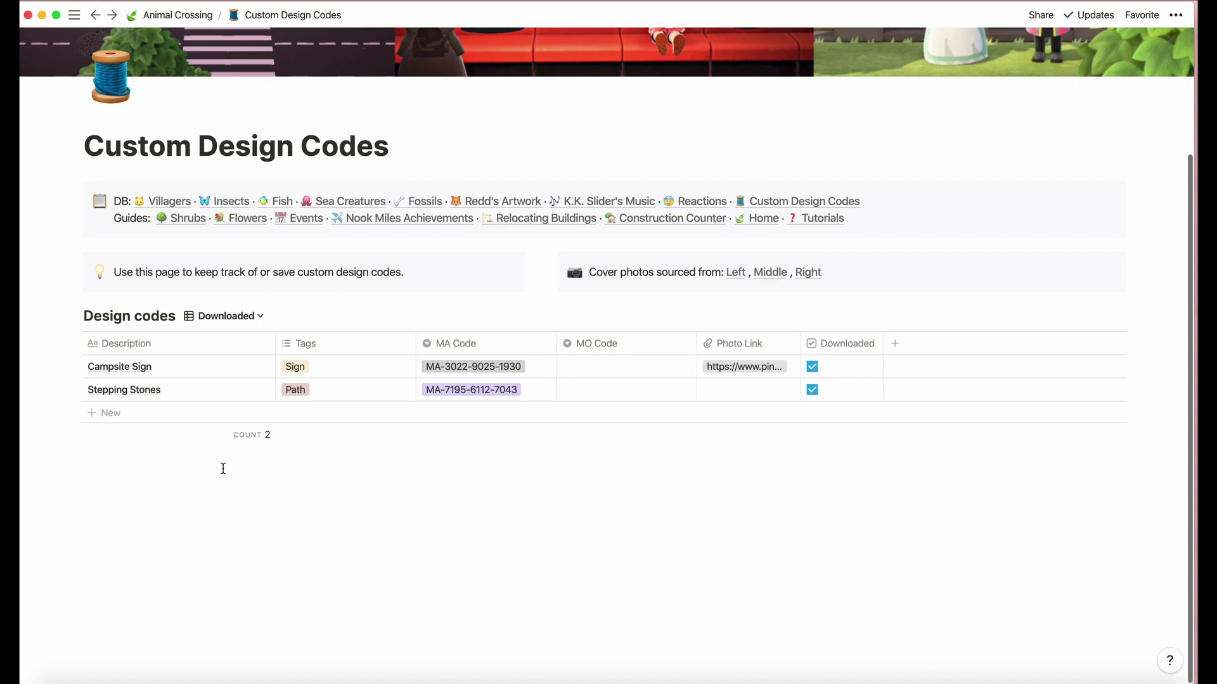
left_click(813, 368)
left_click(234, 347)
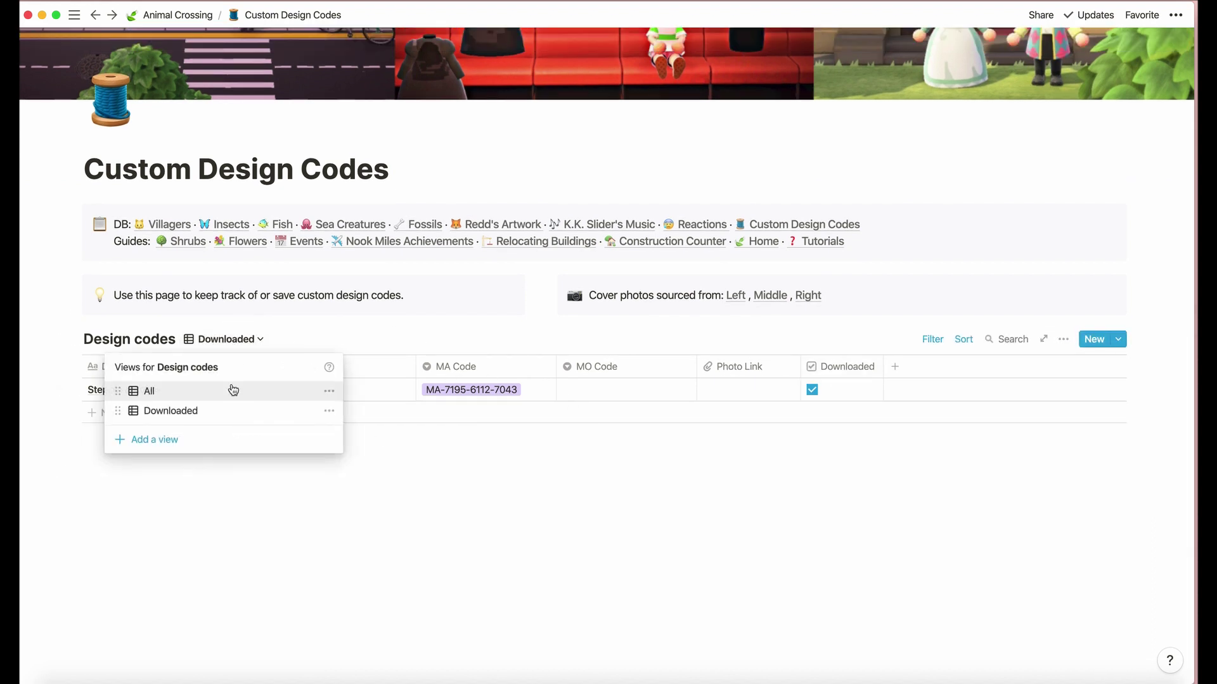
left_click(231, 389)
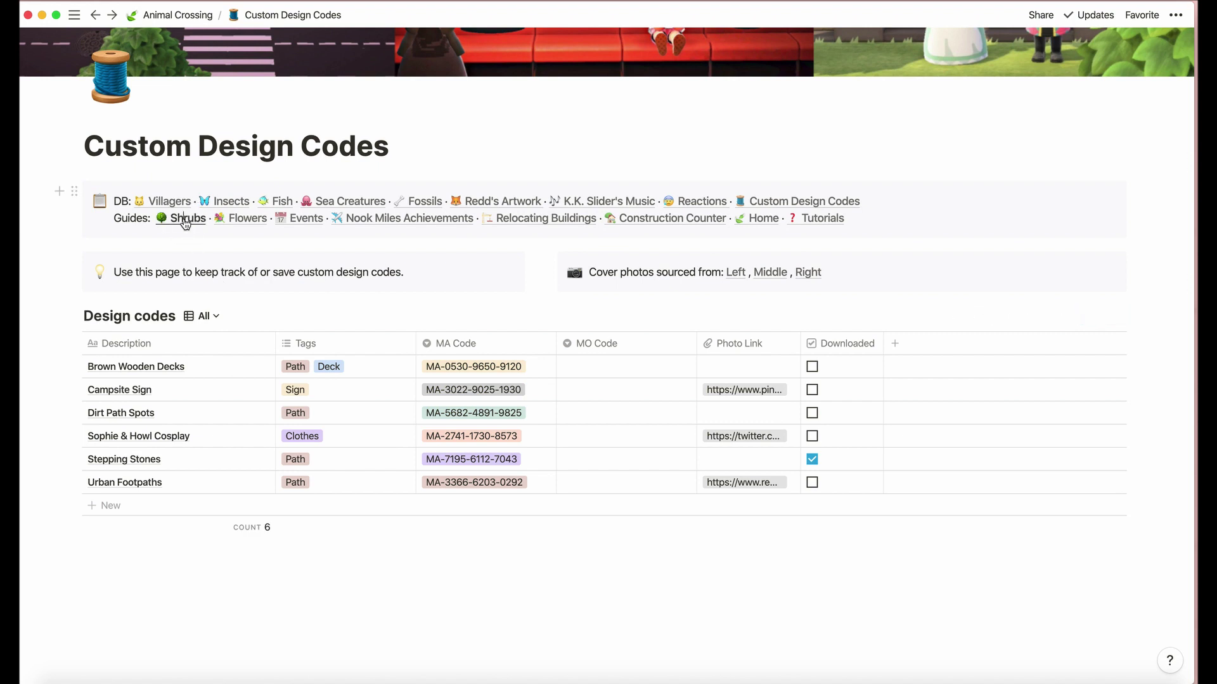
Step: Go to the Shrub guide page and look over the NH and SH Shrub Guide tables and the Shrubs gallery
left_click(185, 219)
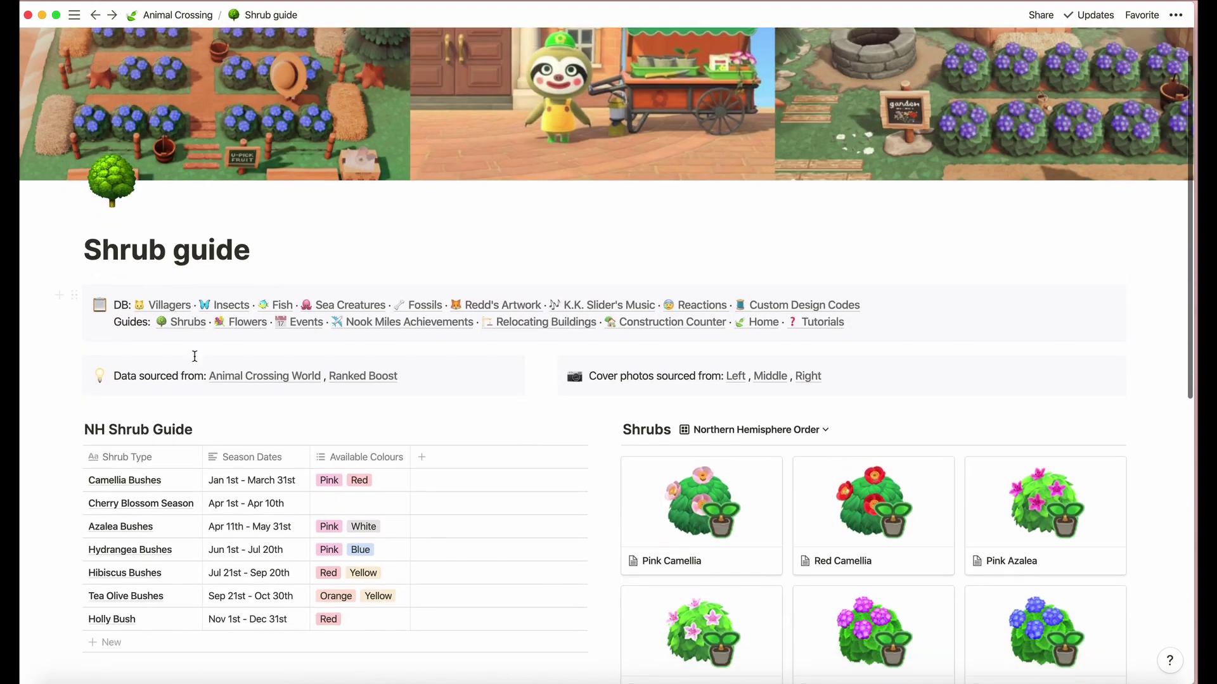
scroll(193, 355, "down", 5)
scroll(383, 356, "up", 6)
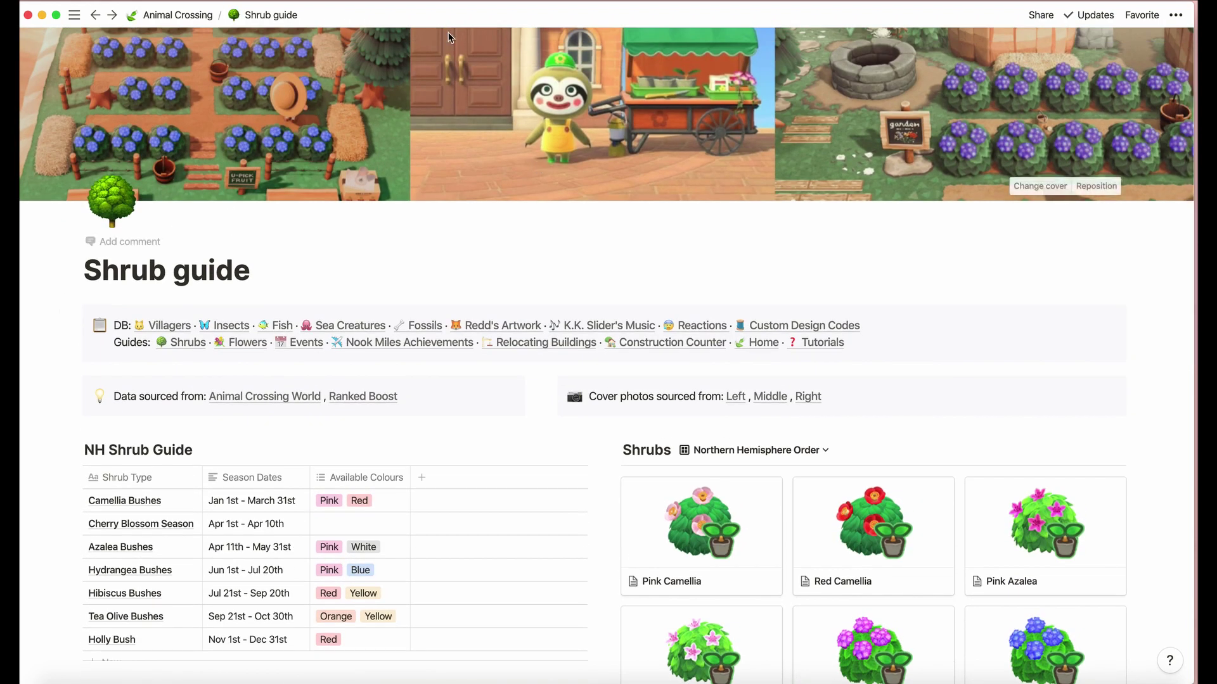
scroll(502, 195, "down", 5)
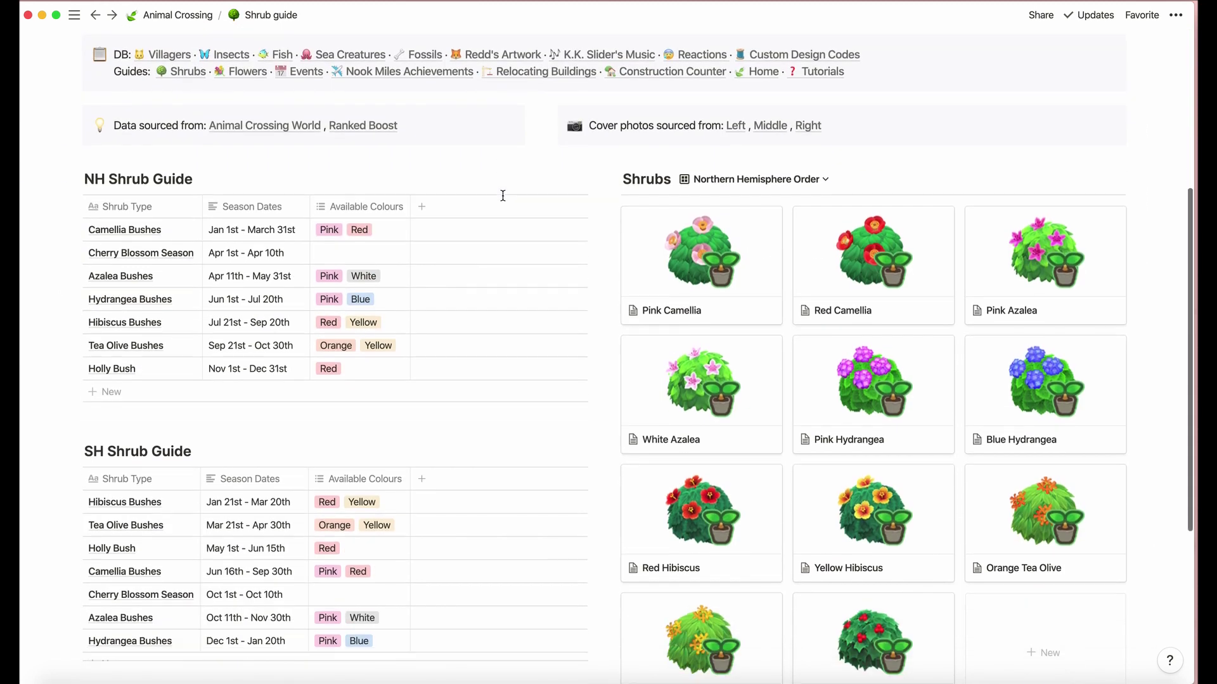
scroll(502, 196, "down", 1)
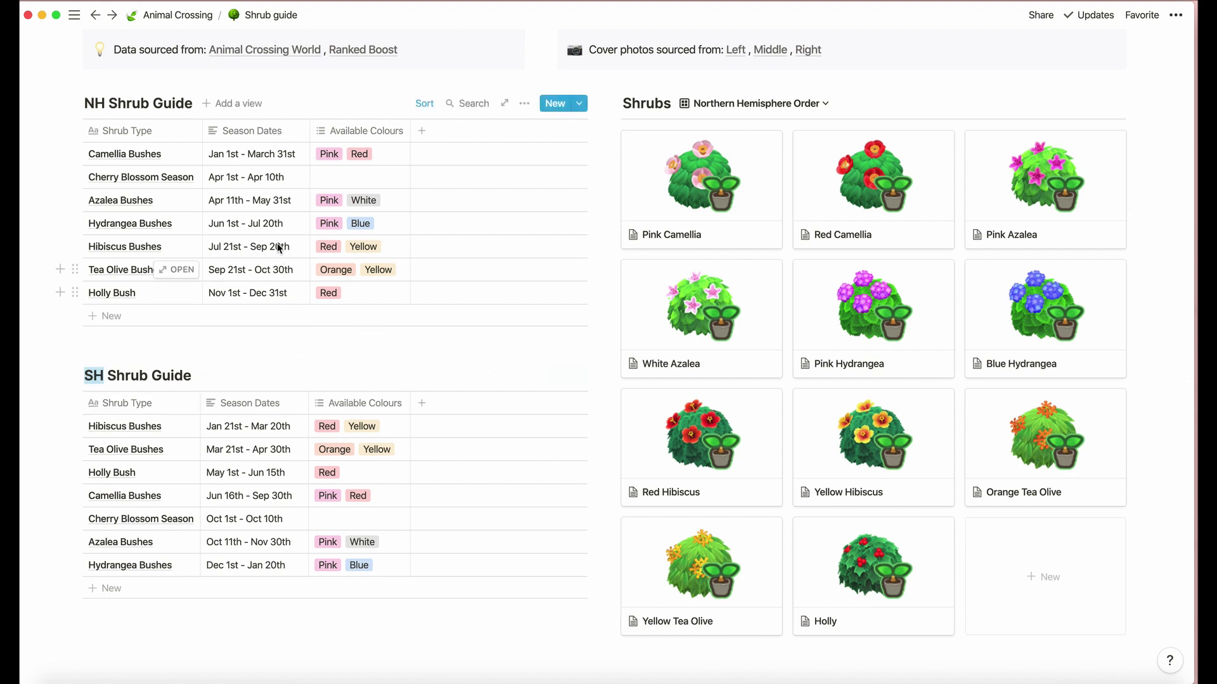
left_click(764, 208)
left_click(987, 309)
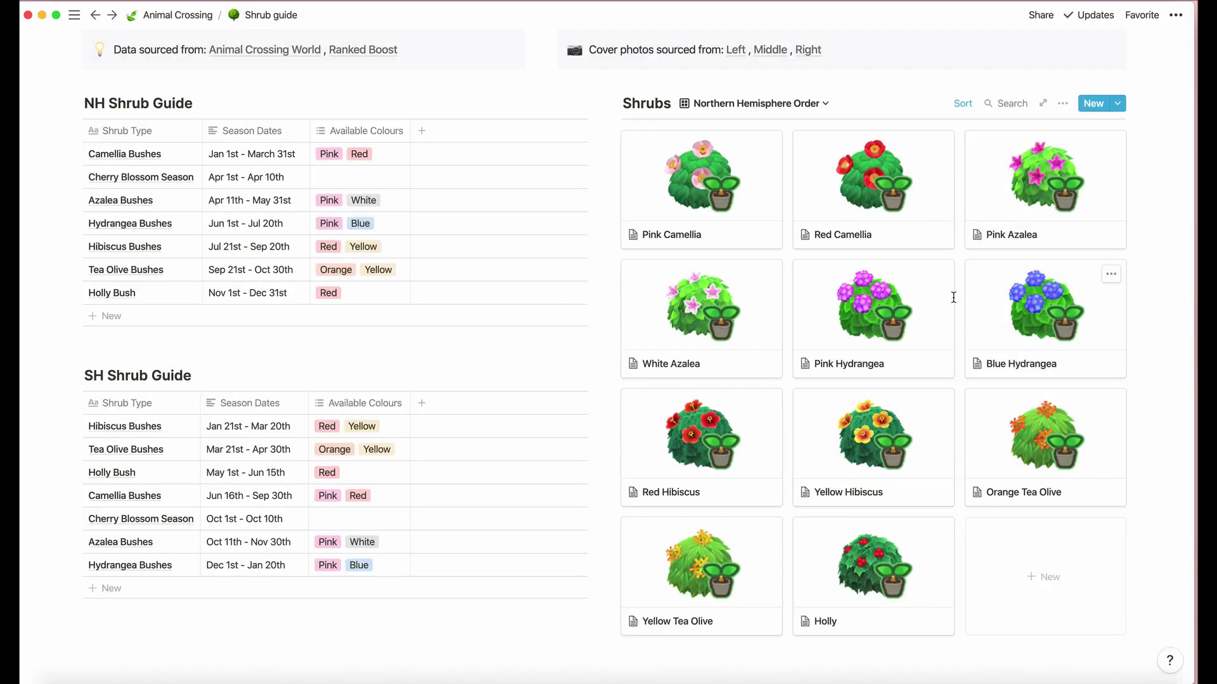
scroll(785, 90, "up", 3)
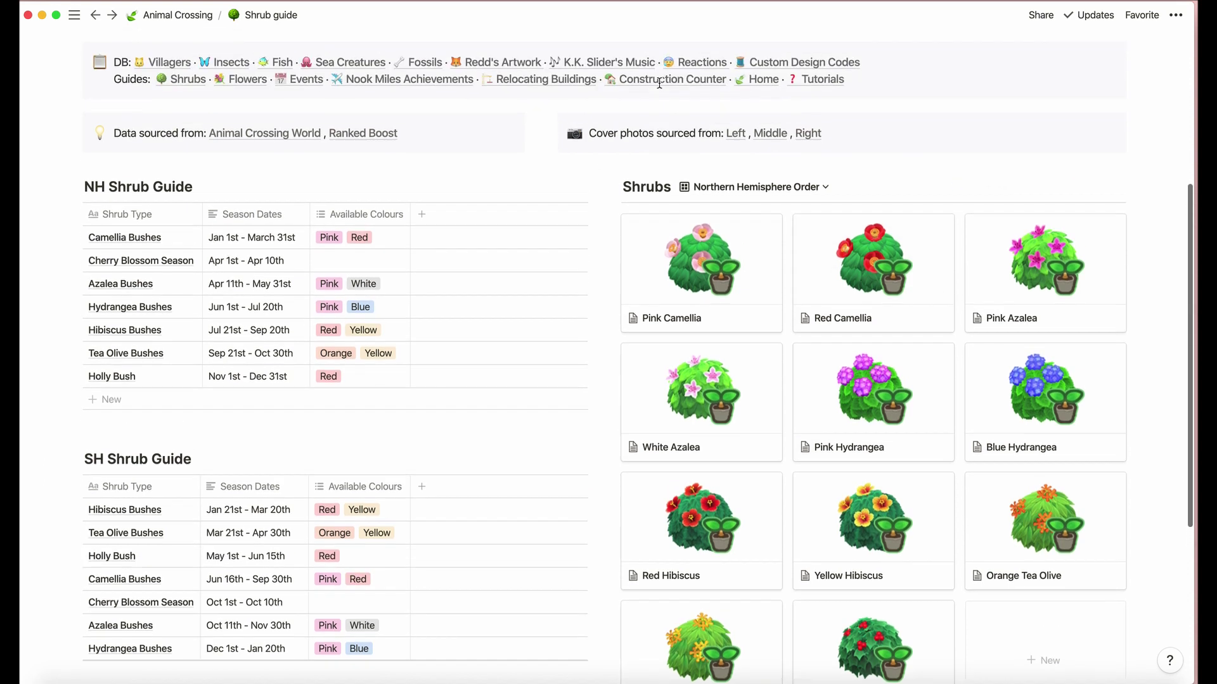
Step: Go to the Flower Guide page and look through the Flower Database in its All Flowers view
left_click(240, 115)
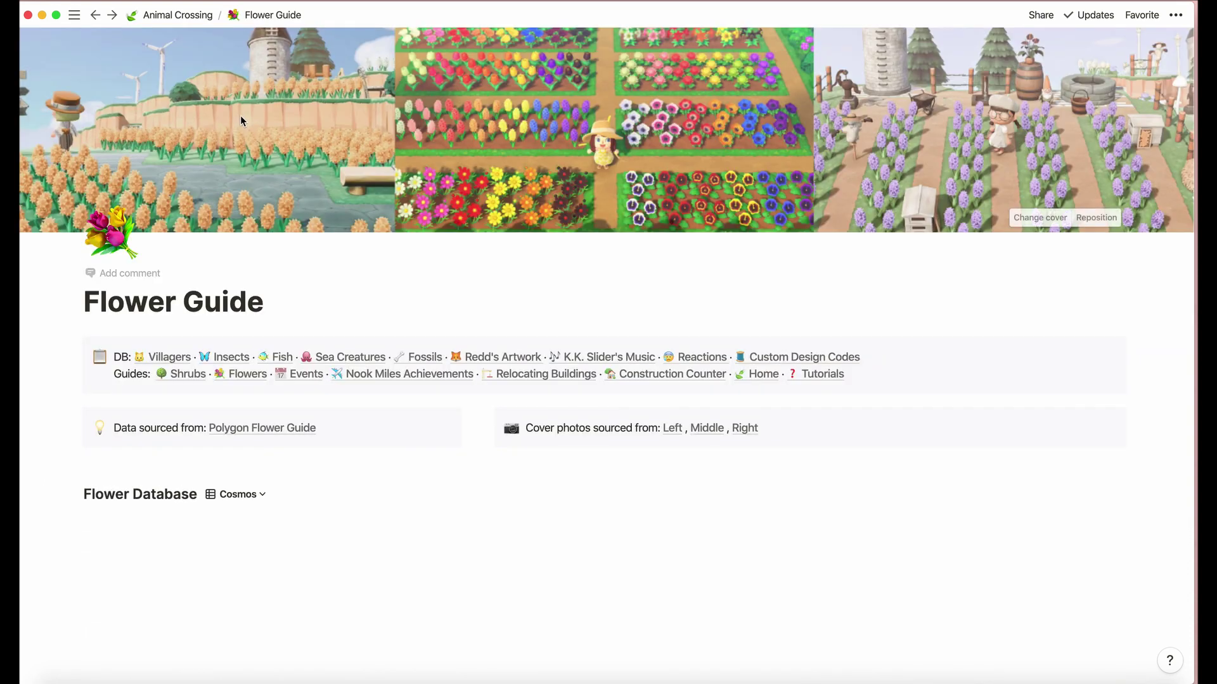
scroll(253, 319, "down", 2)
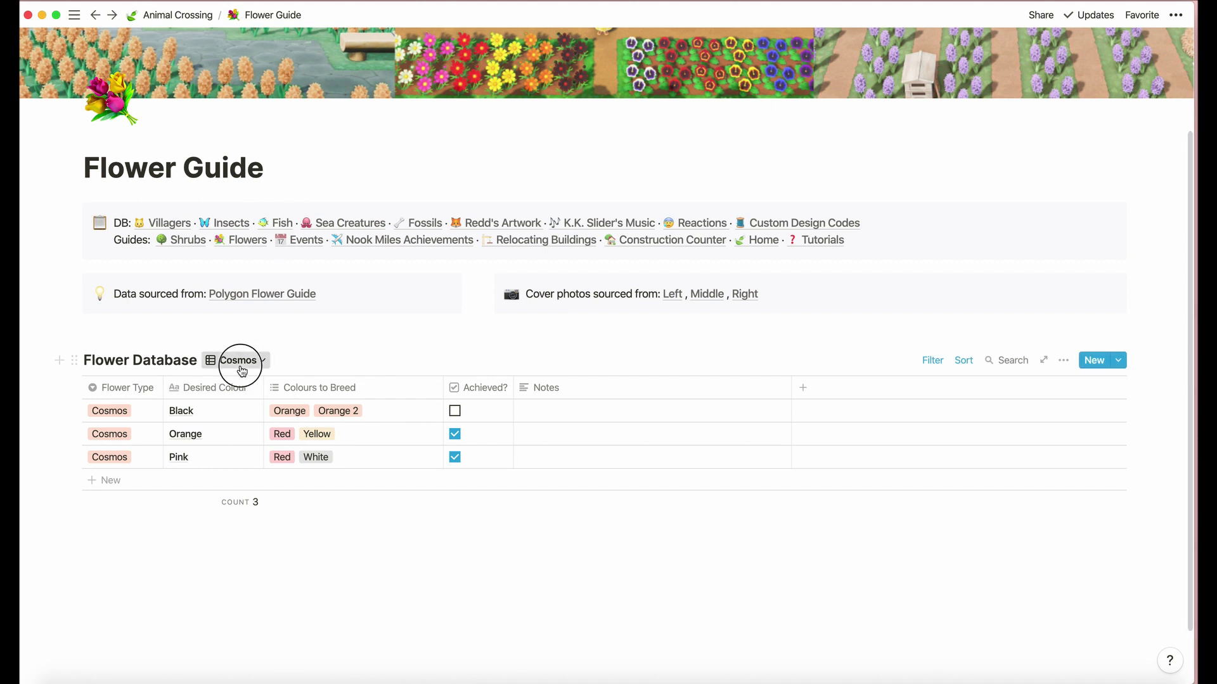
left_click(239, 361)
left_click(234, 410)
scroll(262, 455, "down", 3)
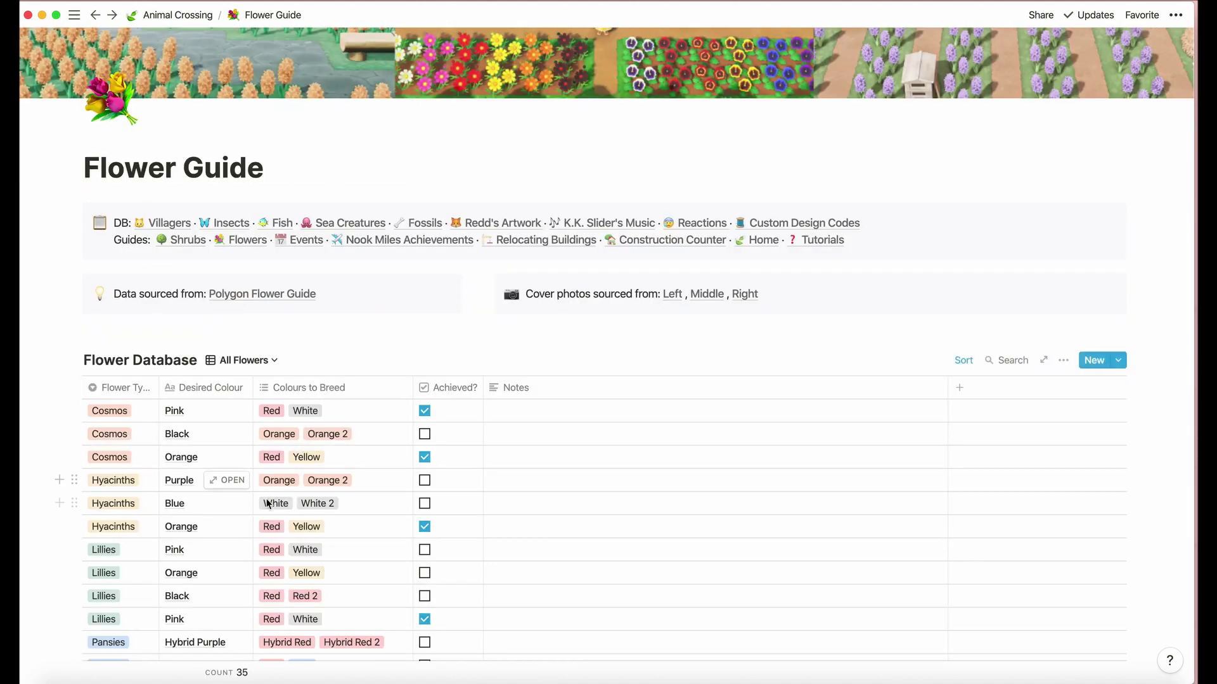
scroll(257, 234, "down", 7)
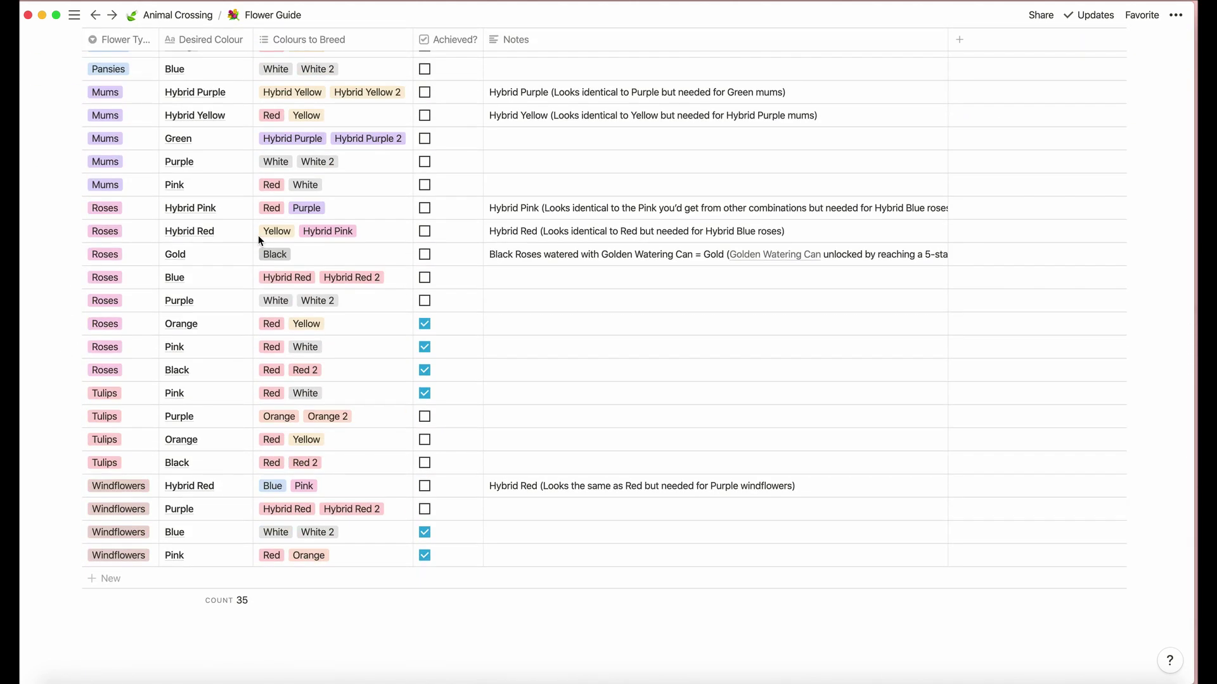
scroll(258, 235, "up", 5)
Step: Switch the Flower Database to the Roses view
left_click(256, 58)
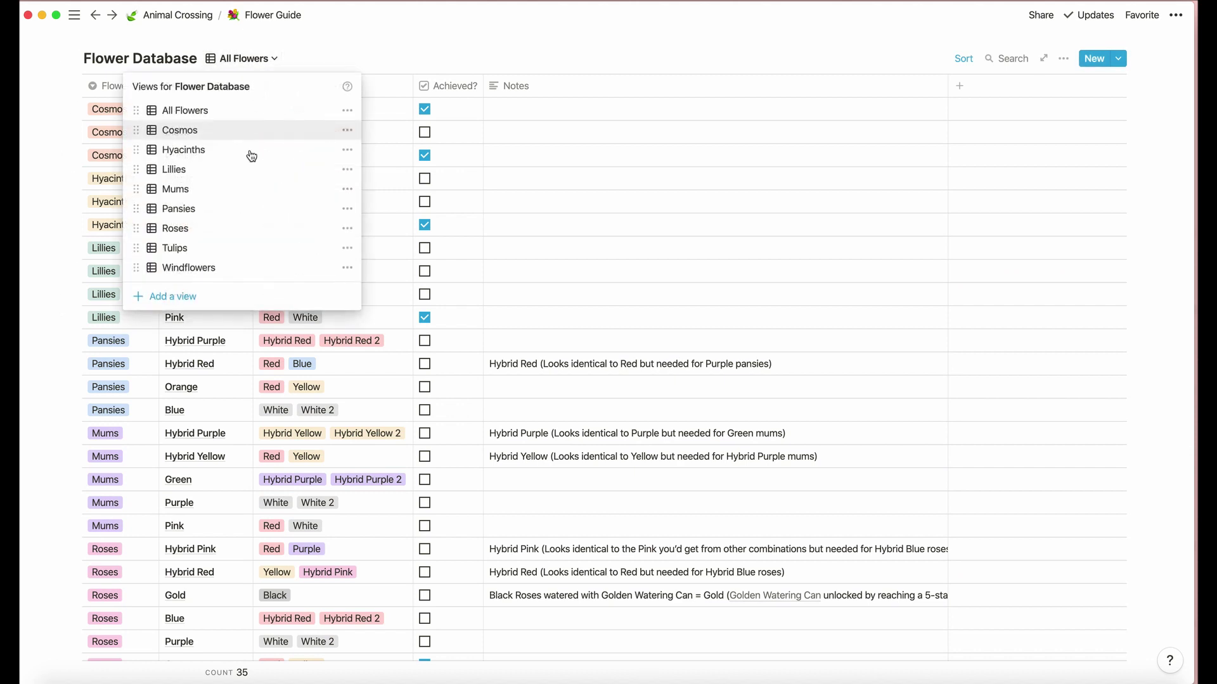
left_click(241, 228)
scroll(203, 411, "down", 4)
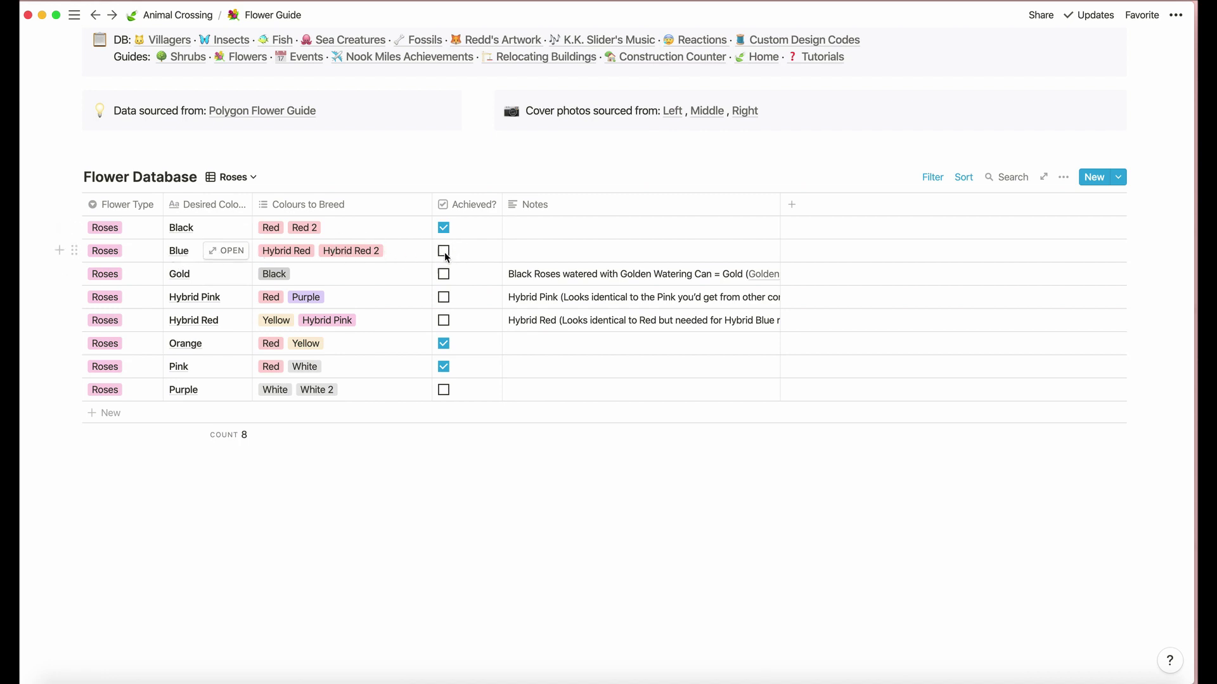
Step: Inspect the Blue and Hybrid Pink rose entries one after another, closing each
left_click(243, 254)
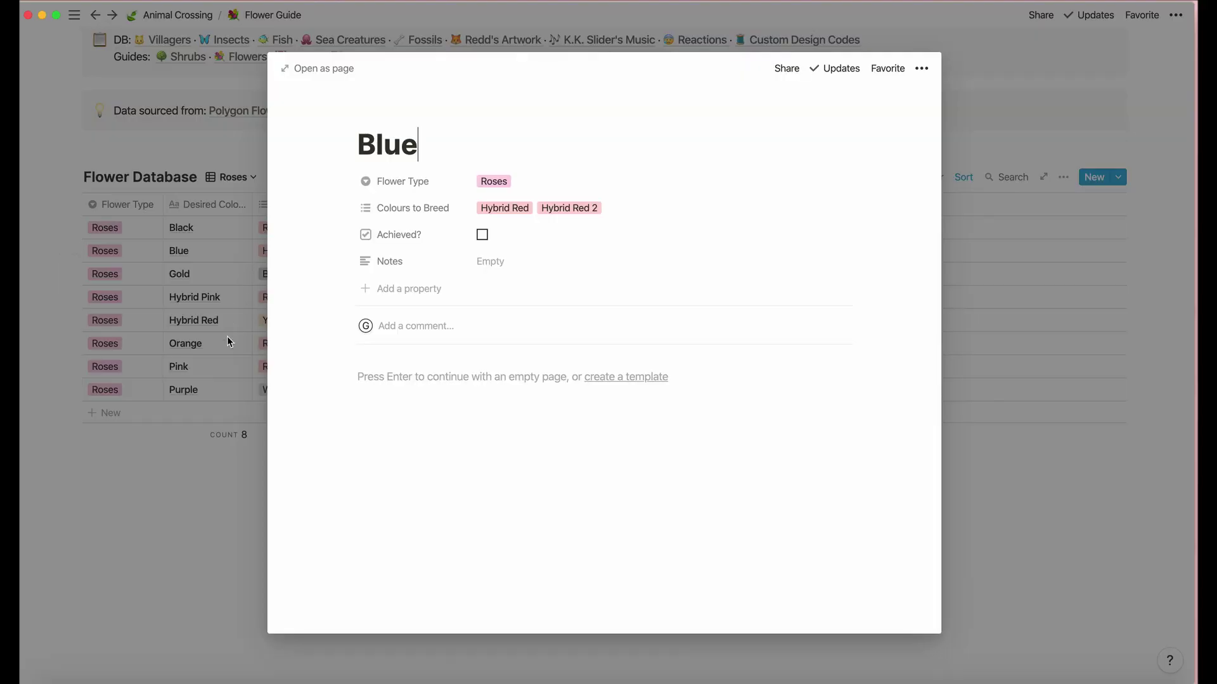
left_click(227, 336)
scroll(366, 217, "up", 1)
scroll(444, 286, "up", 1)
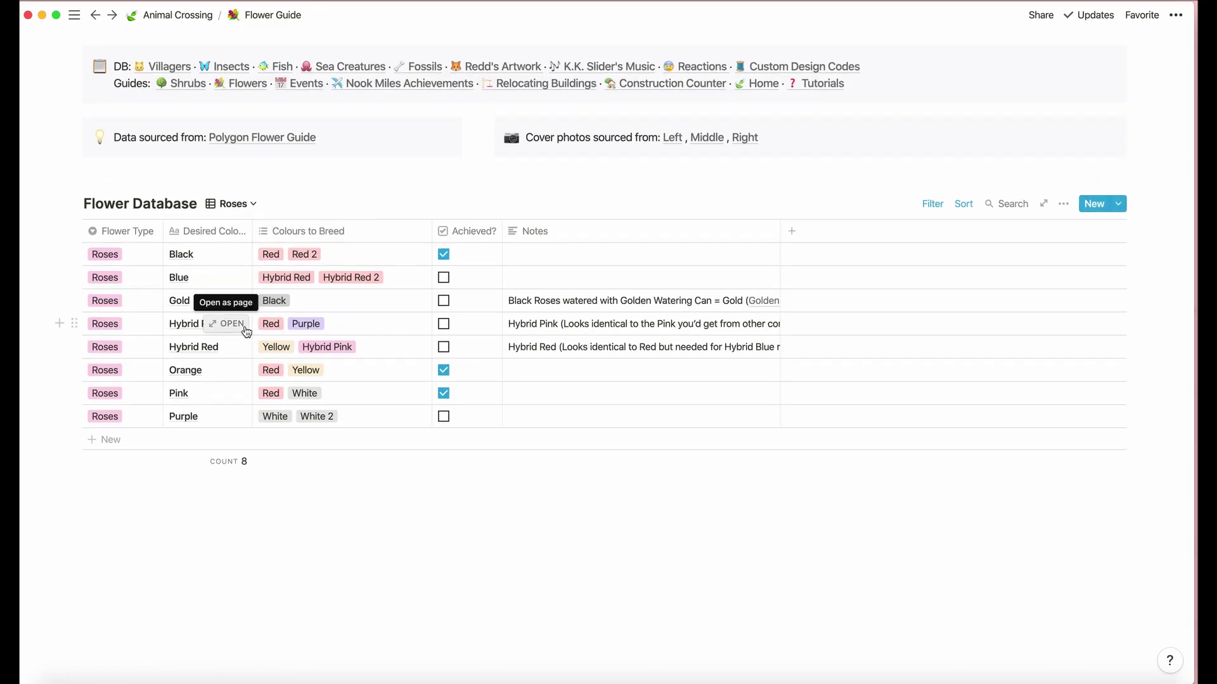
left_click(232, 324)
left_click(207, 400)
scroll(219, 342, "up", 3)
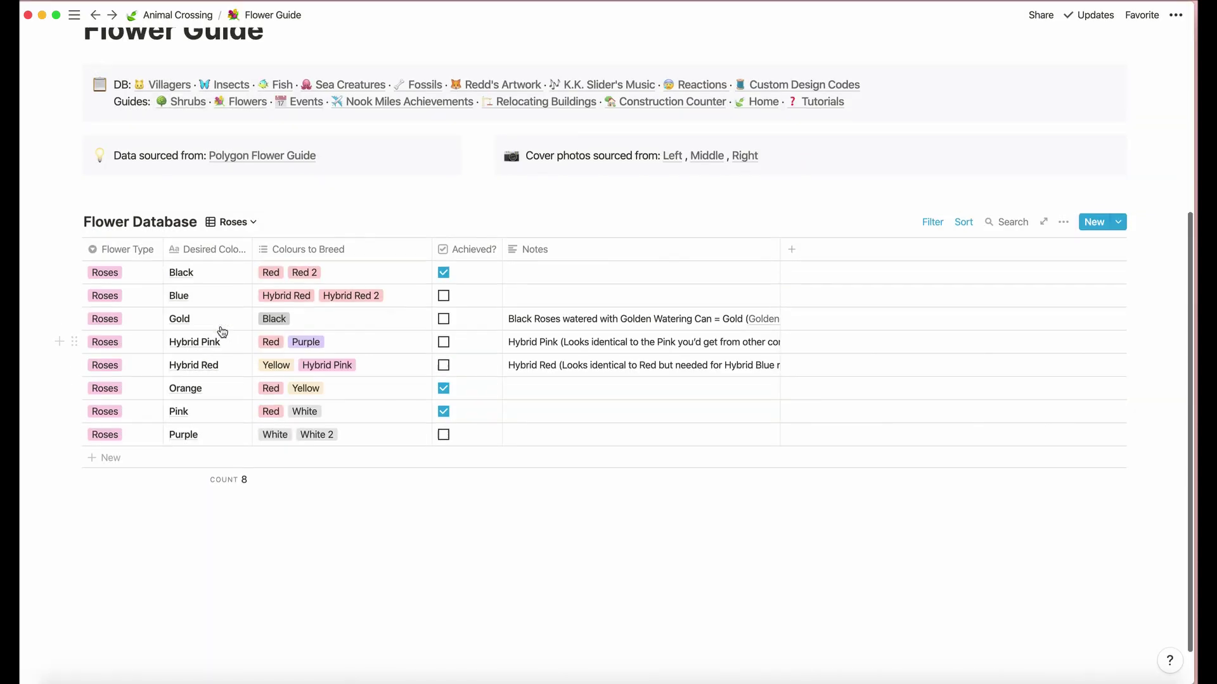
scroll(222, 328, "up", 3)
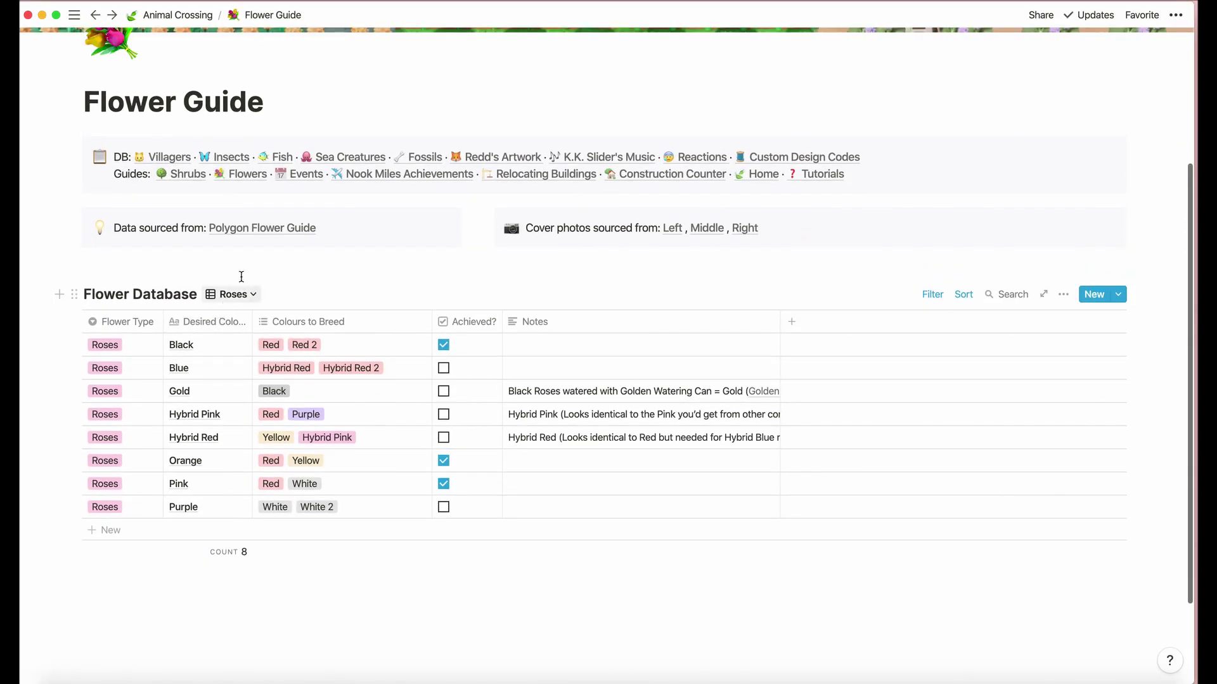
Step: Go to the Events page and look through the NH event list in its All view
left_click(292, 176)
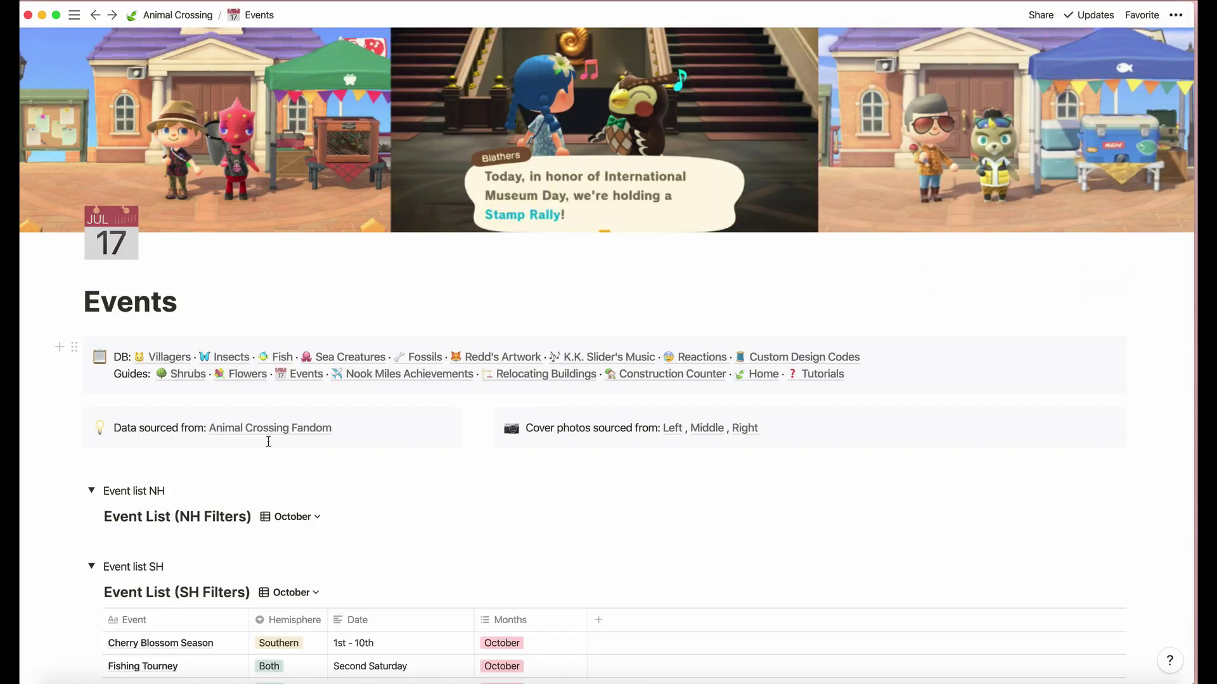
scroll(265, 438, "down", 3)
scroll(296, 481, "down", 3)
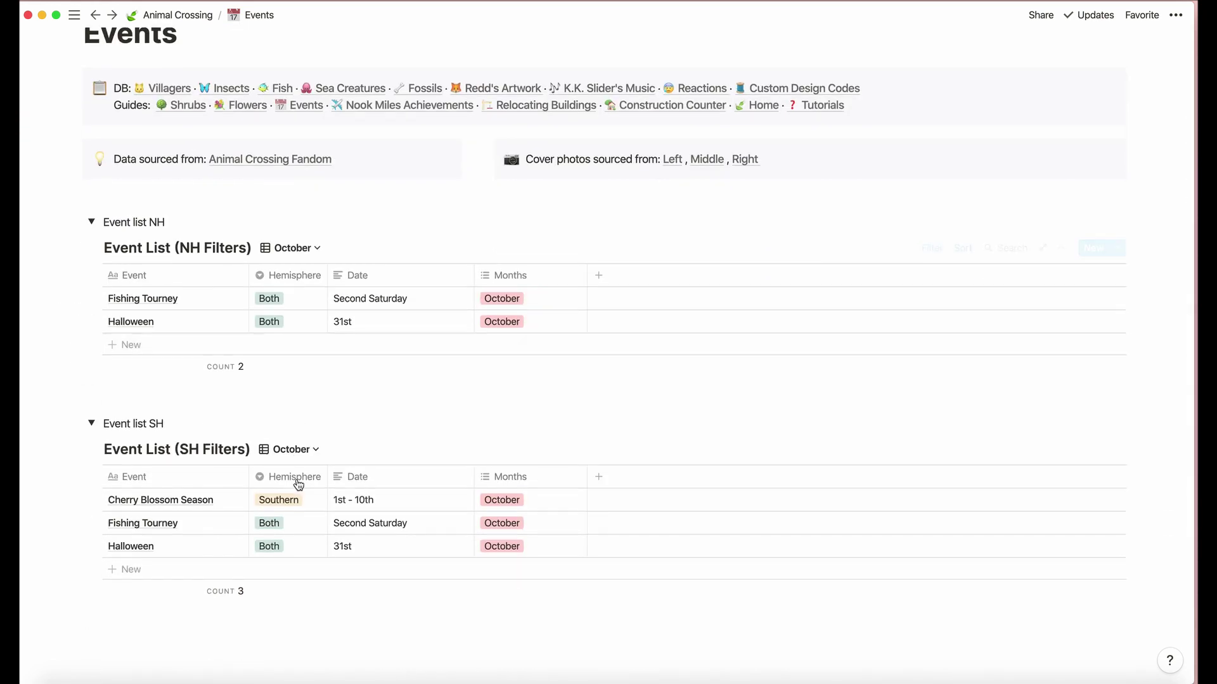
left_click(305, 252)
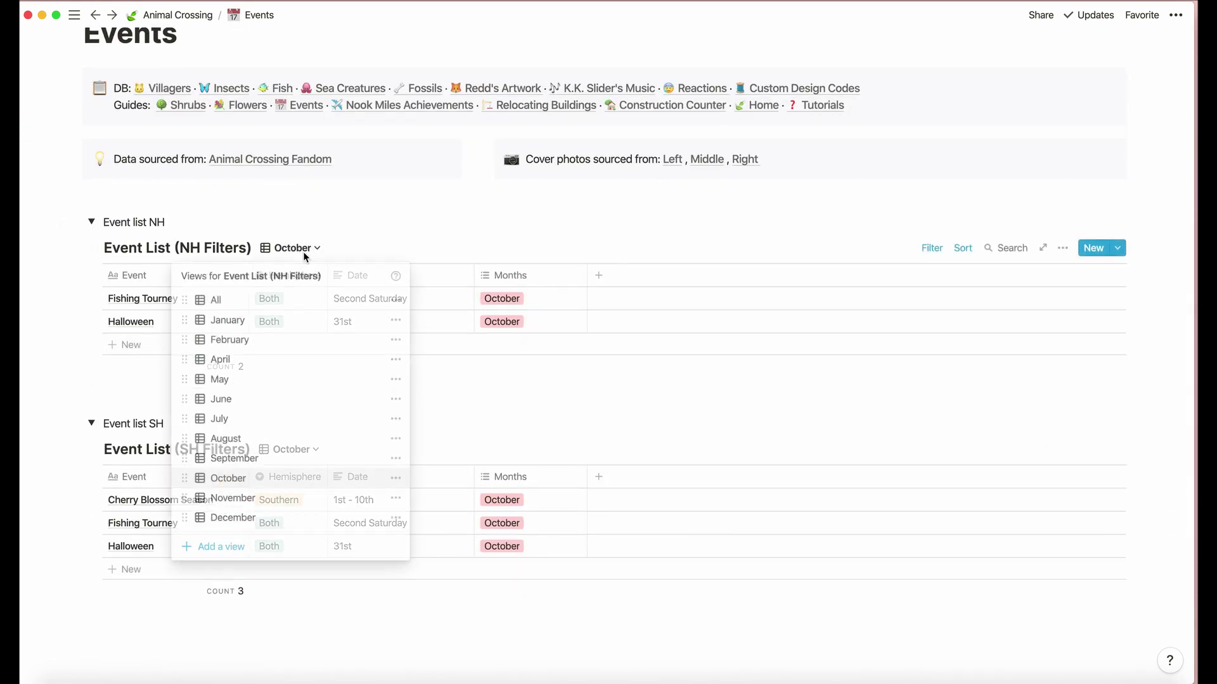
left_click(296, 302)
scroll(324, 423, "down", 7)
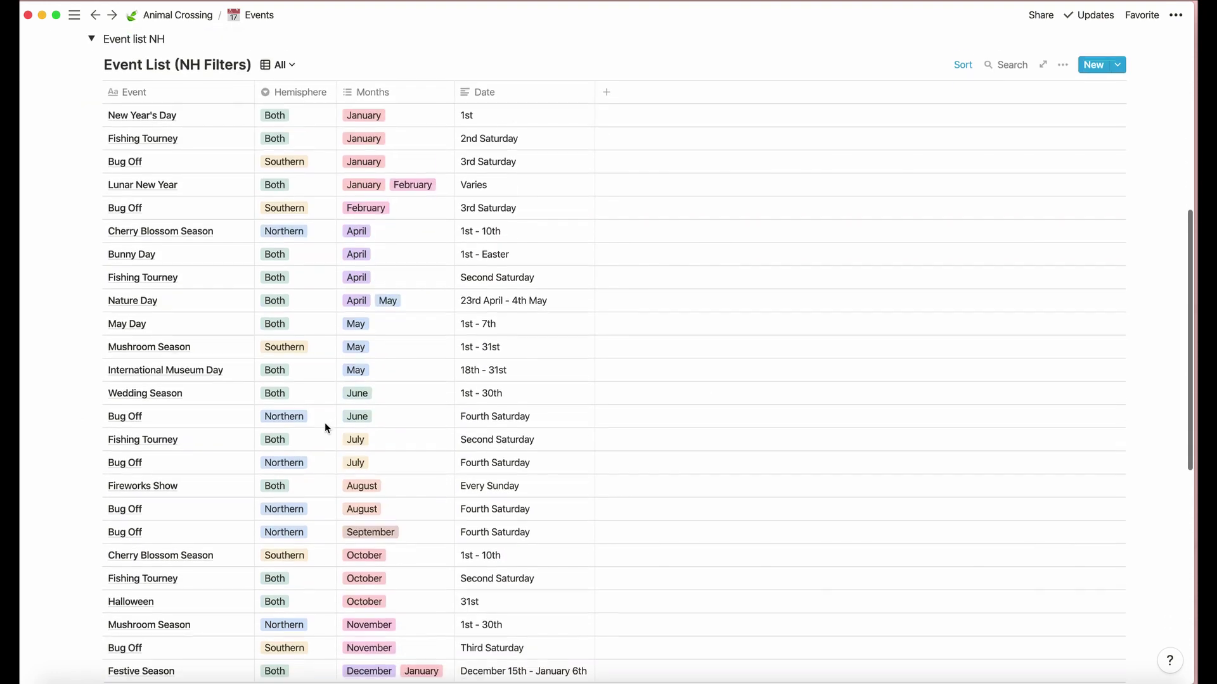
scroll(324, 423, "up", 5)
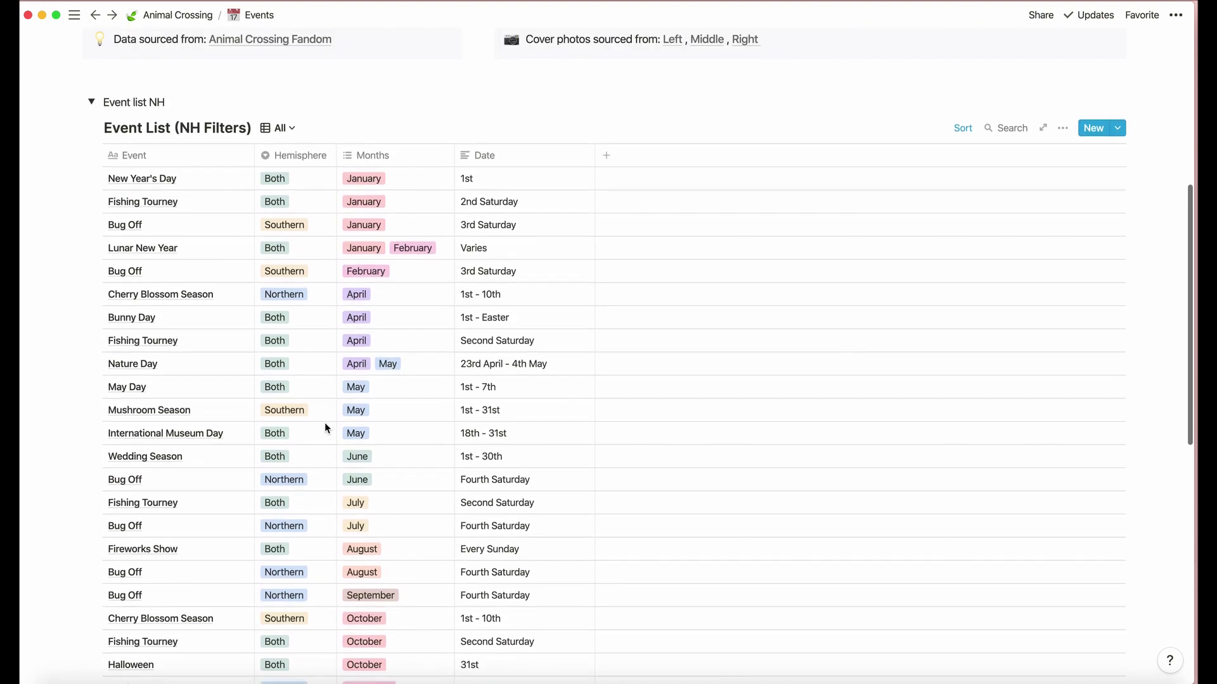
Step: Show the NH event list in its October view, followed by its November view
left_click(283, 130)
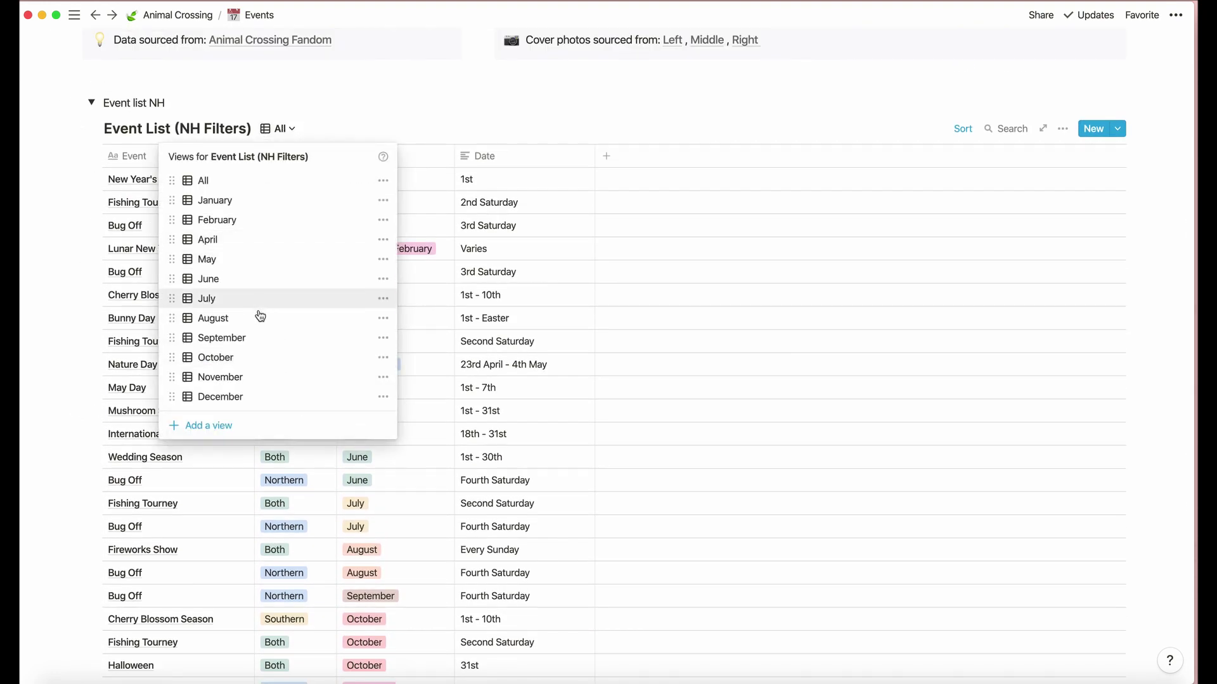
left_click(248, 353)
scroll(263, 405, "down", 1)
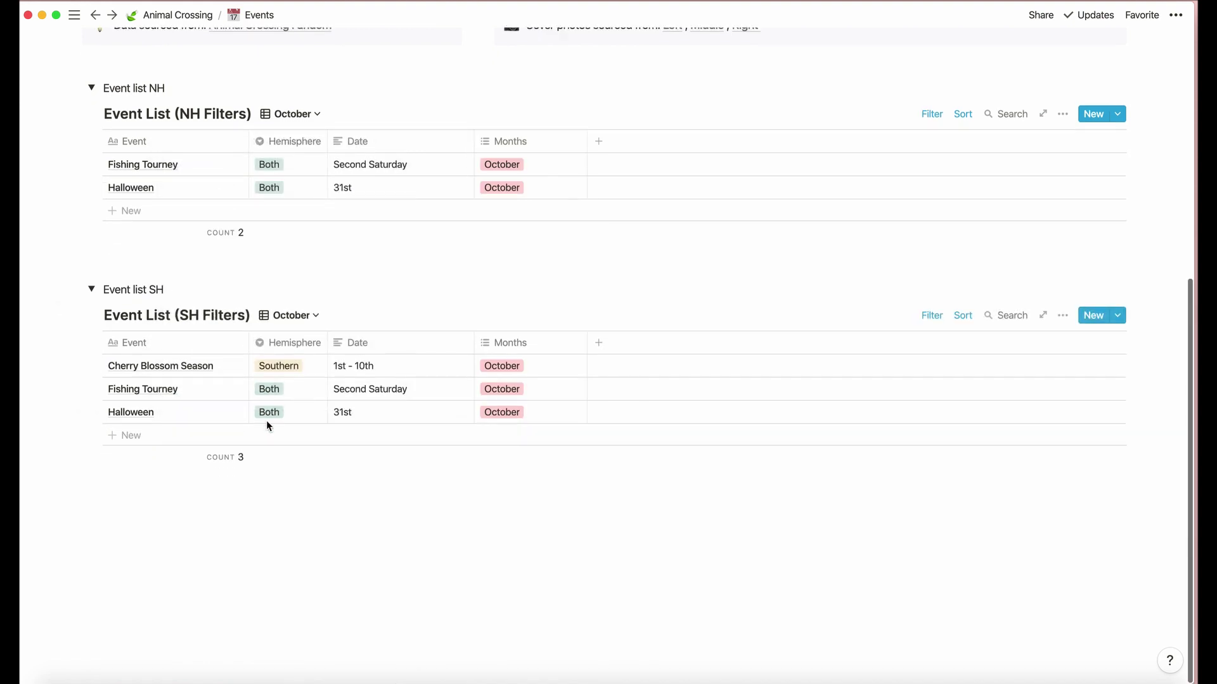
left_click(292, 124)
left_click(238, 361)
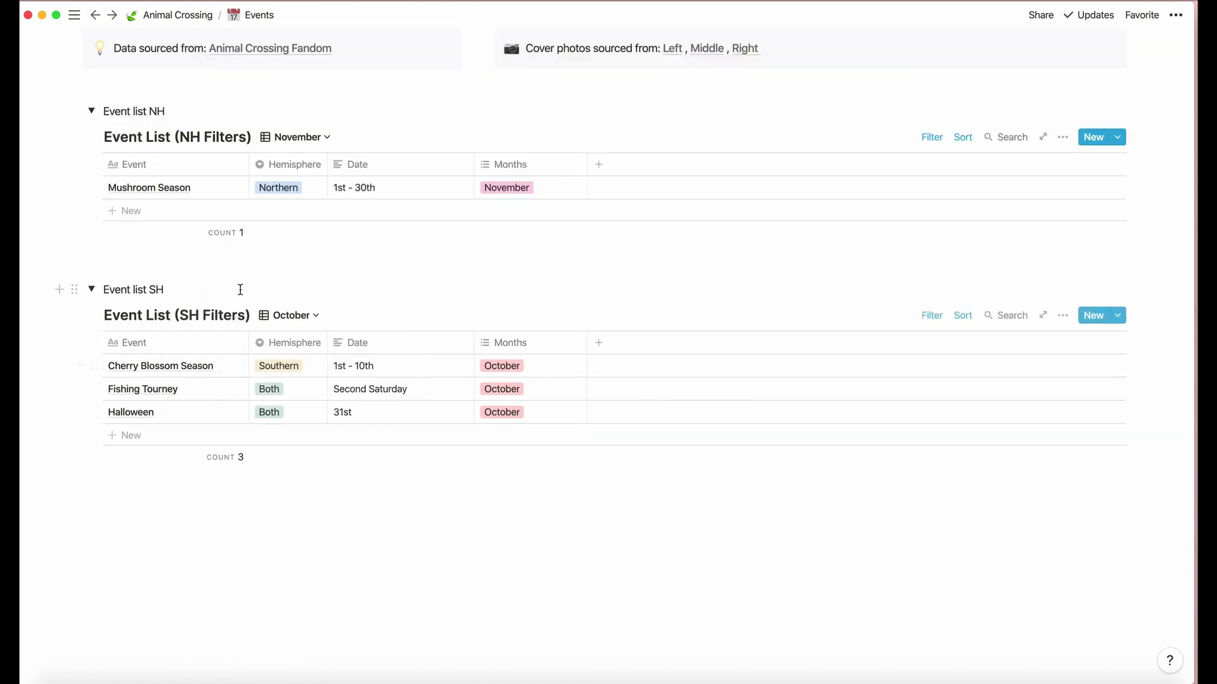
scroll(241, 279, "up", 5)
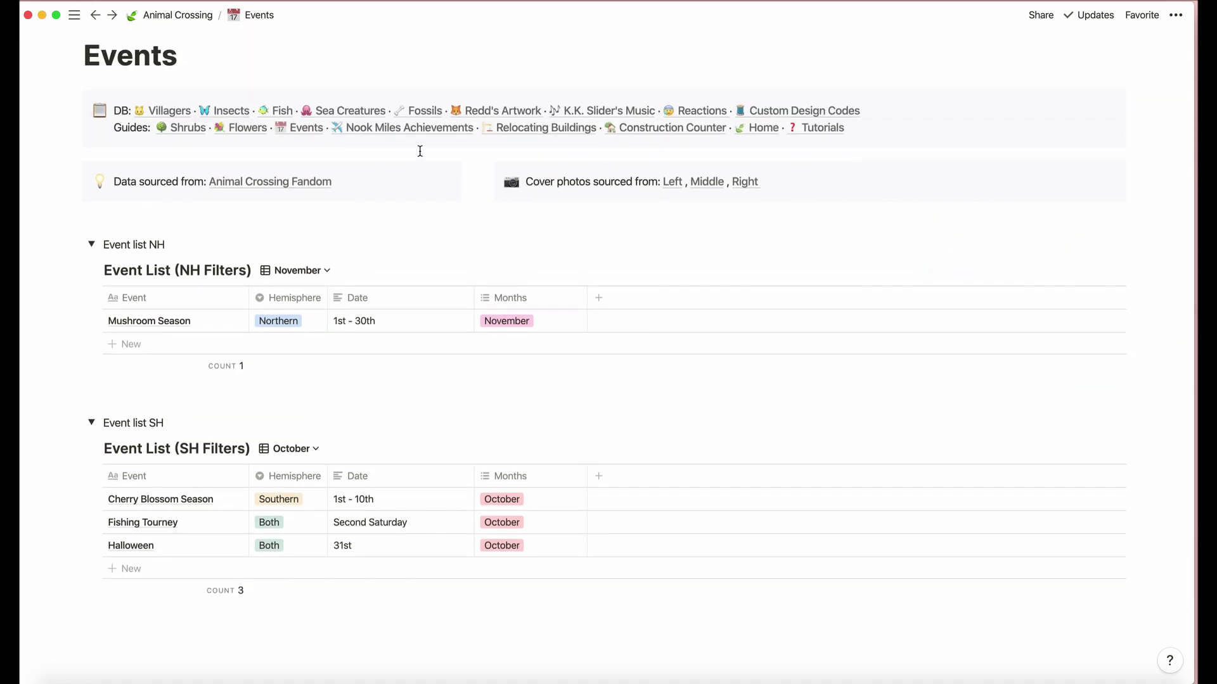
Step: Show the SH event list in its November view, followed by its All view
scroll(321, 421, "down", 2)
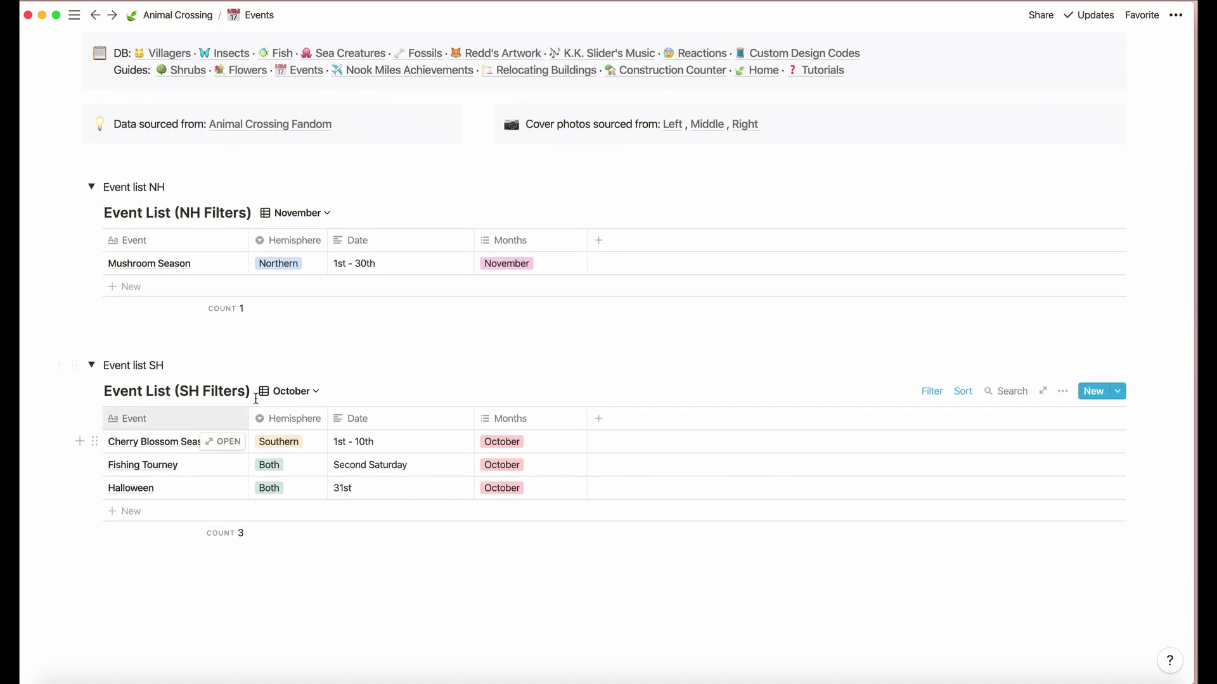
left_click(296, 400)
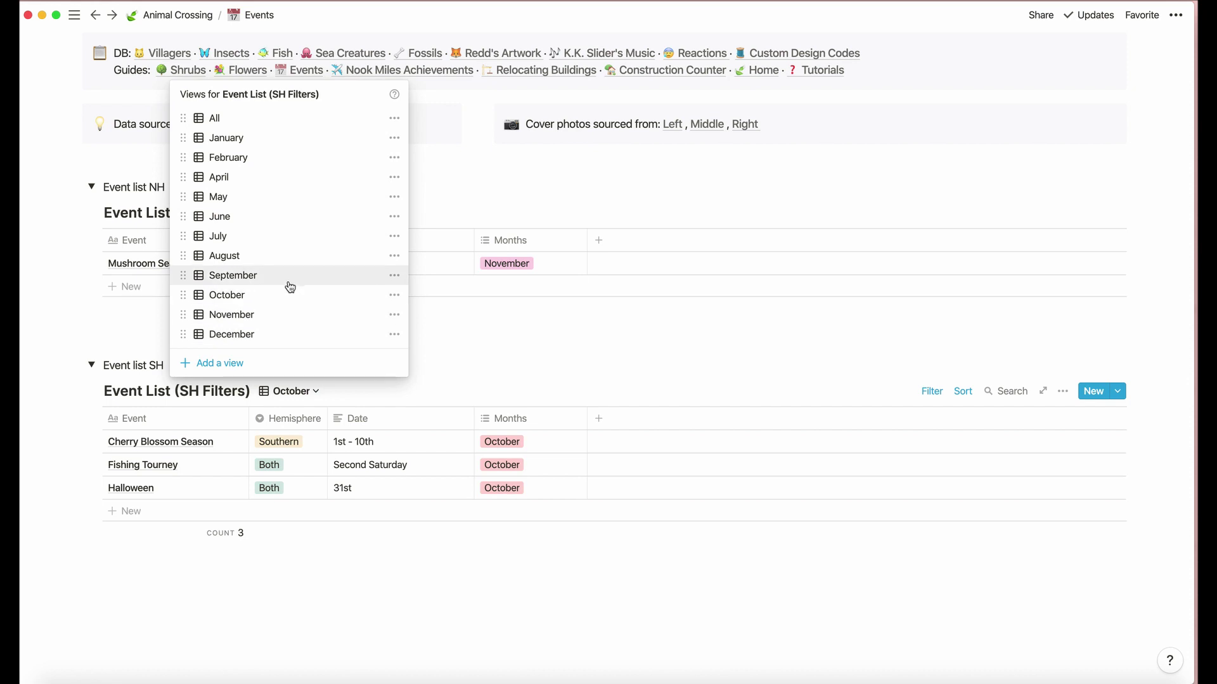
left_click(291, 315)
scroll(310, 443, "down", 3)
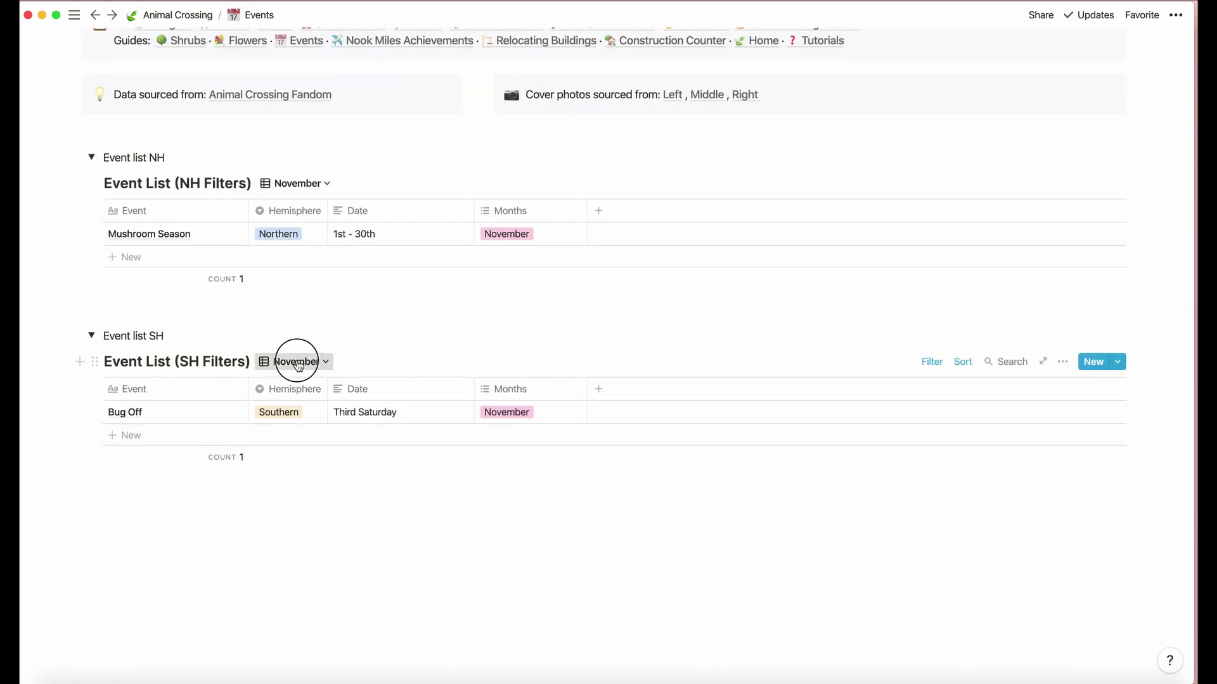
left_click(296, 361)
left_click(289, 412)
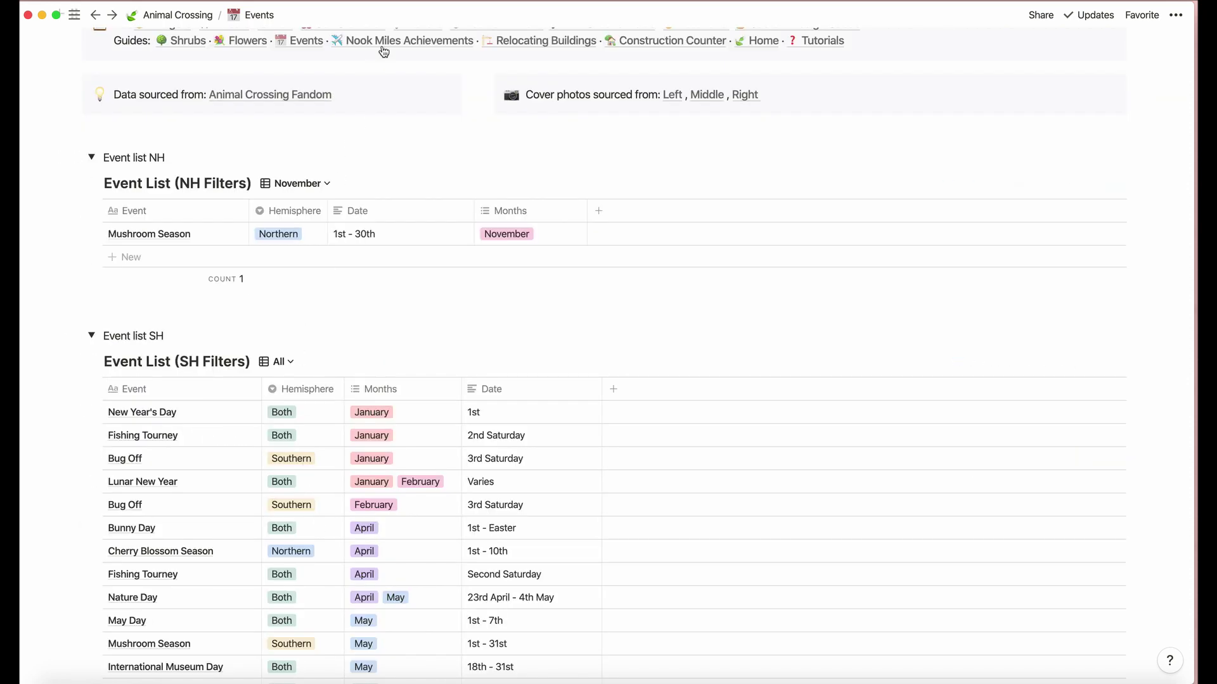
Step: Go to the Nook Miles Achievements Guide and look over the Achievements table in its Show All view
left_click(383, 42)
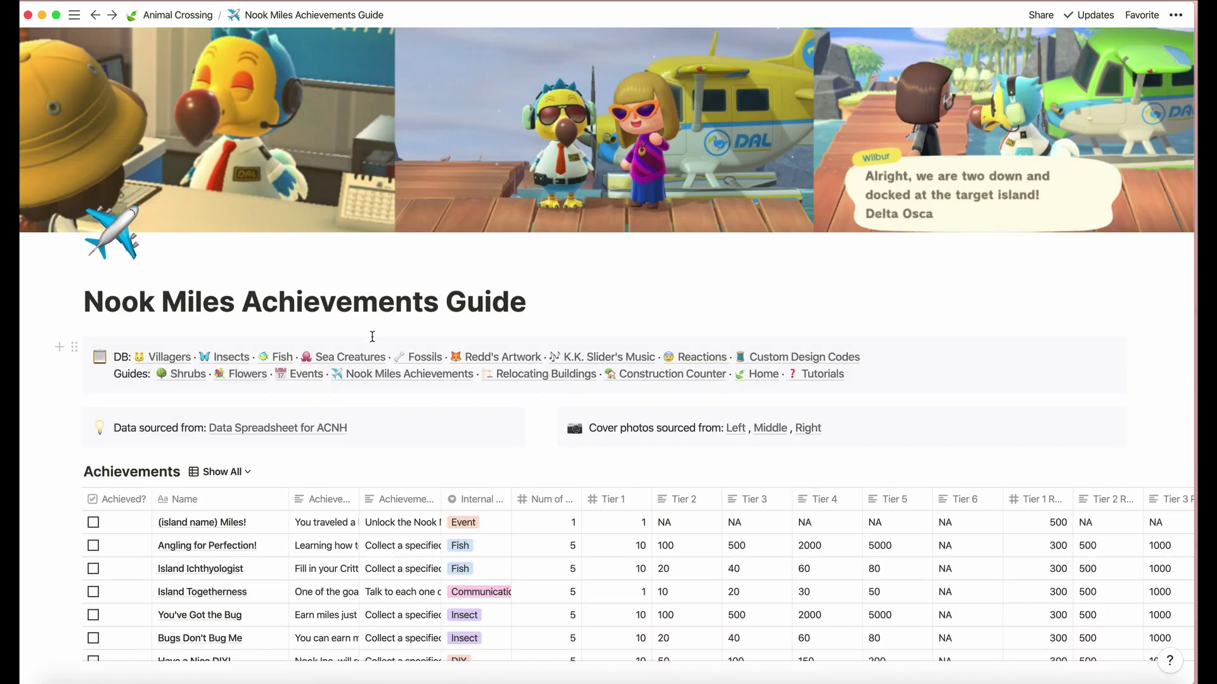
scroll(372, 336, "down", 5)
scroll(372, 337, "up", 3)
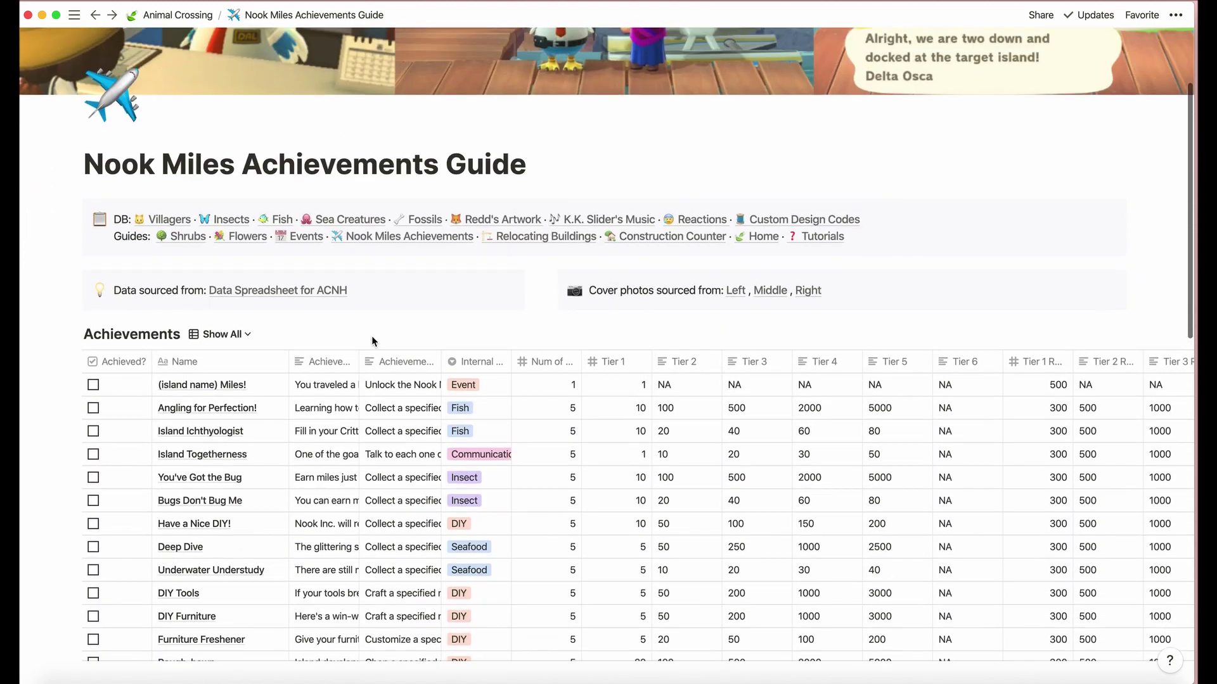
scroll(372, 335, "up", 3)
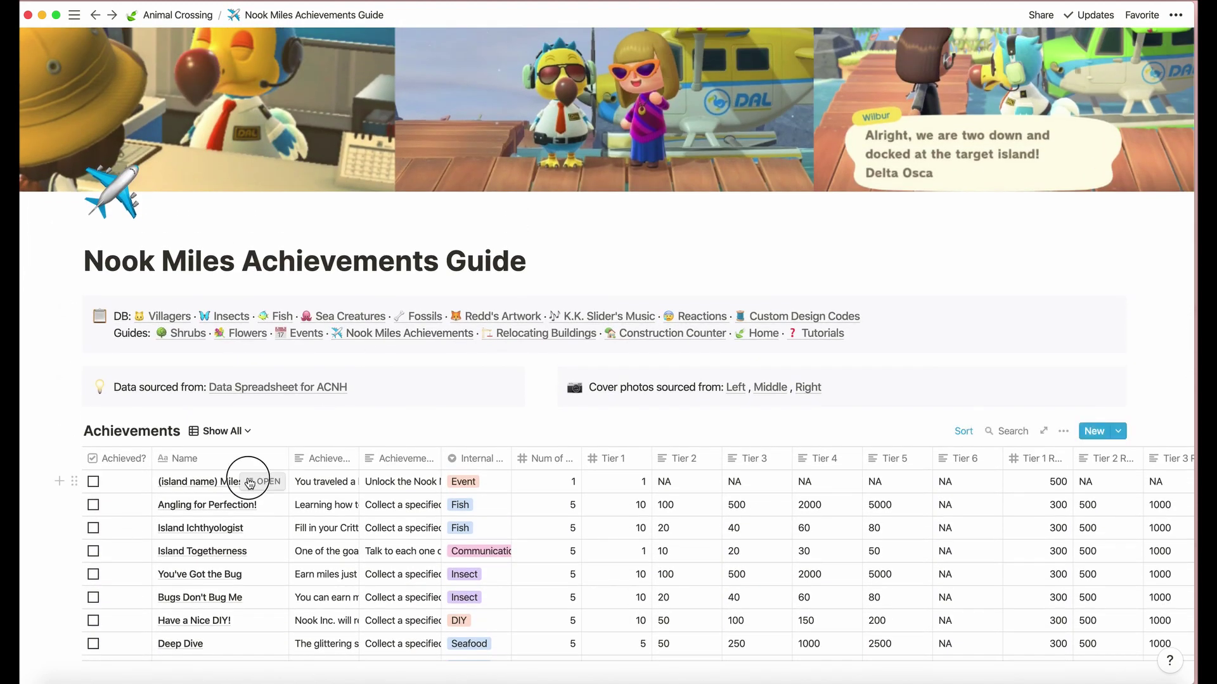
Step: Inspect the (island name) Miles! and Angling for Perfection! achievement entries one after another, closing each
left_click(263, 481)
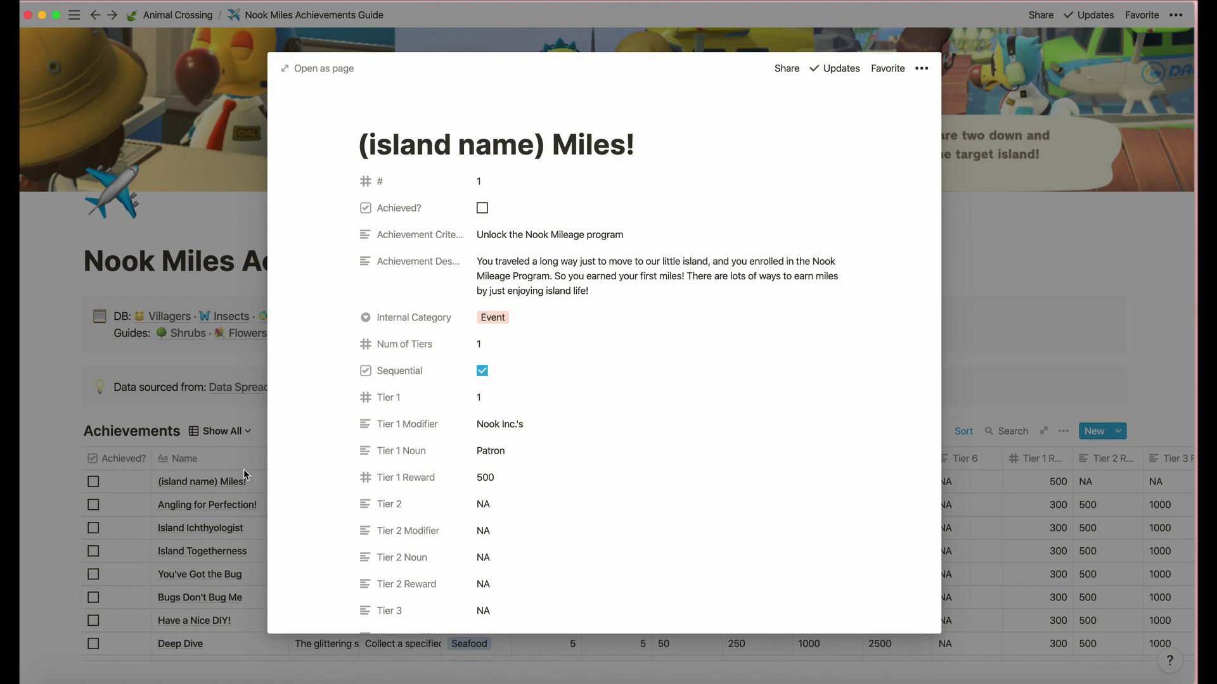
left_click(214, 450)
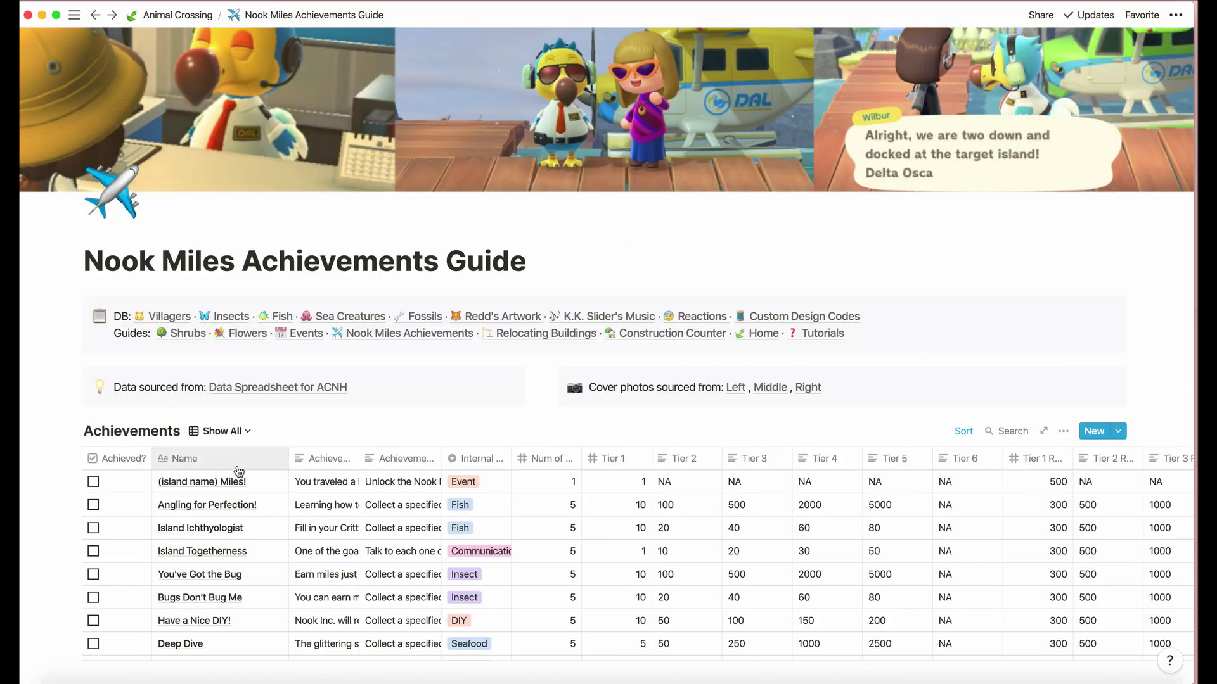
left_click(252, 511)
left_click(194, 494)
Step: Go to the Relocating Buildings Guide and look over the Buildings table with its sizes and prices
left_click(502, 335)
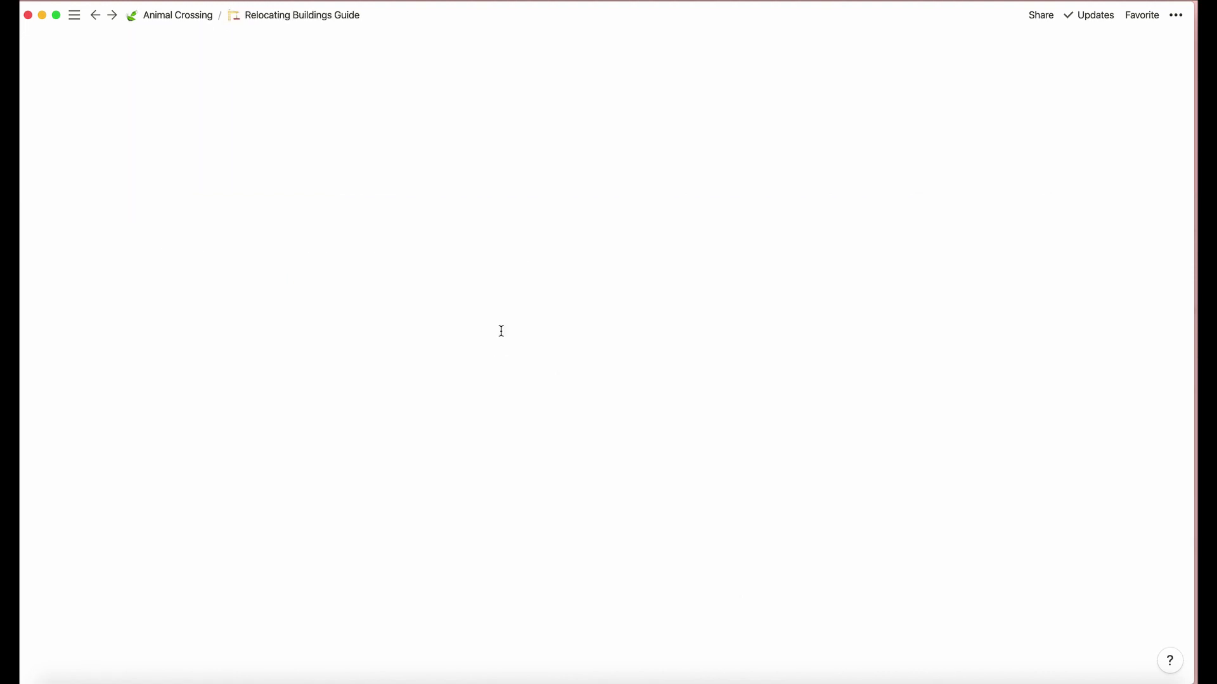
scroll(431, 474, "down", 2)
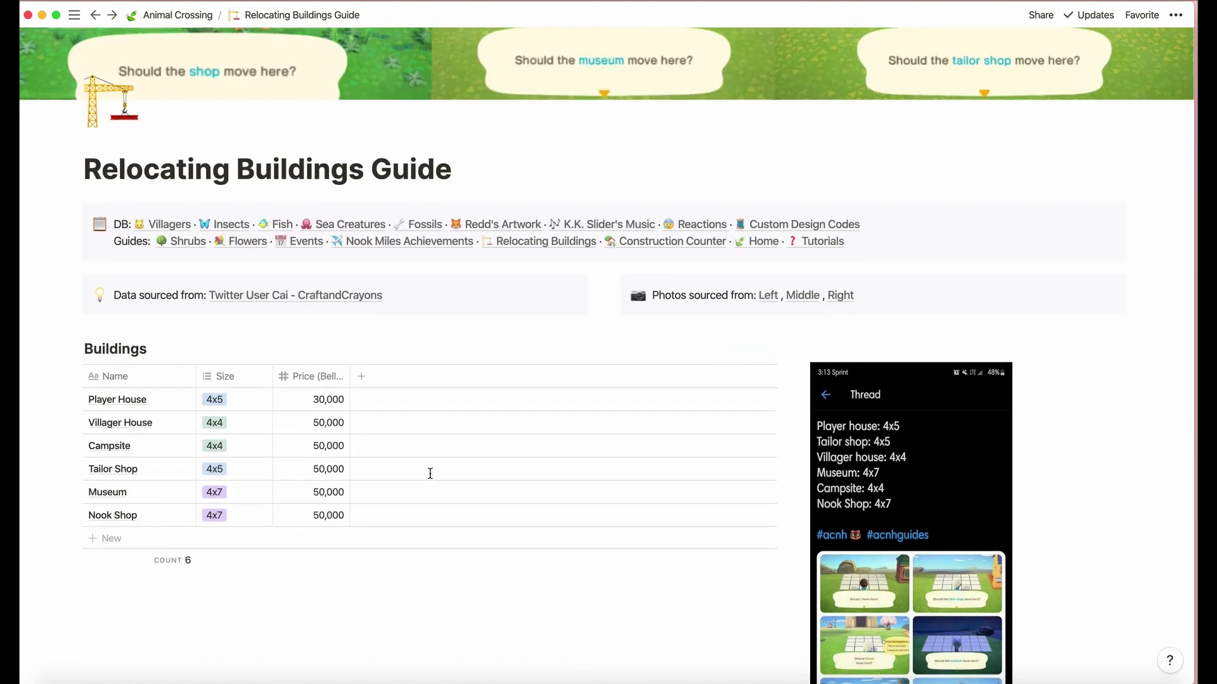
scroll(431, 474, "down", 2)
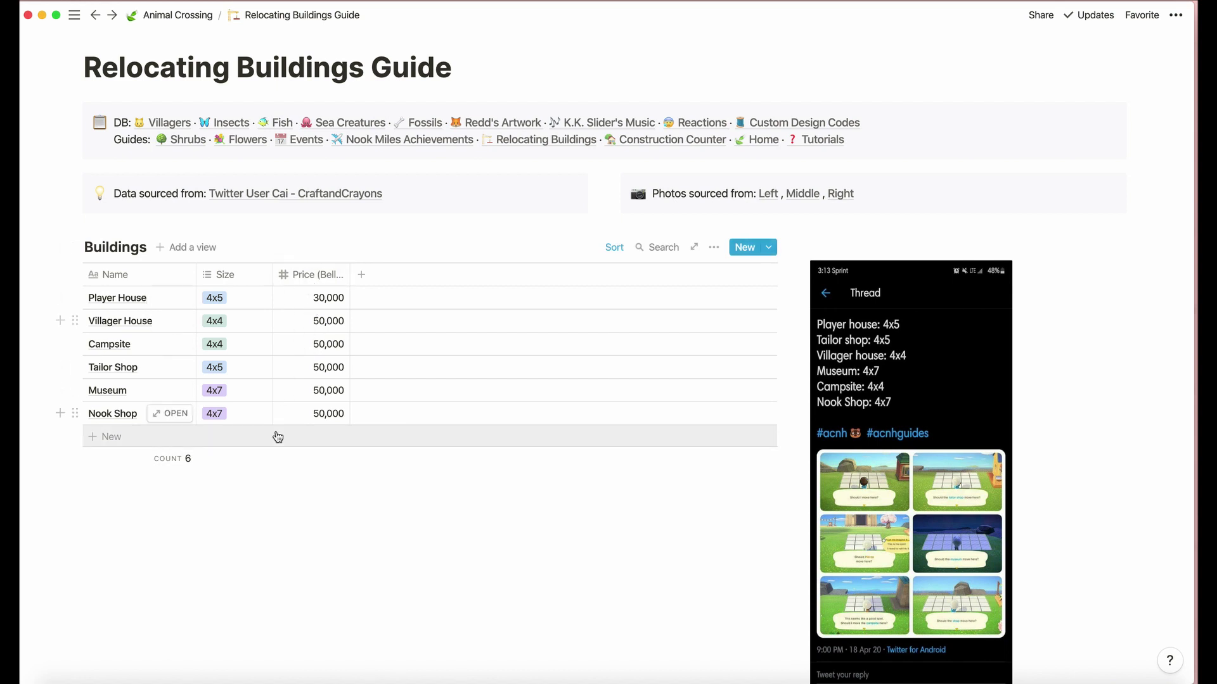
Step: Inspect the Player House entry, close it and look over the rest of the Relocating Buildings Guide
left_click(190, 298)
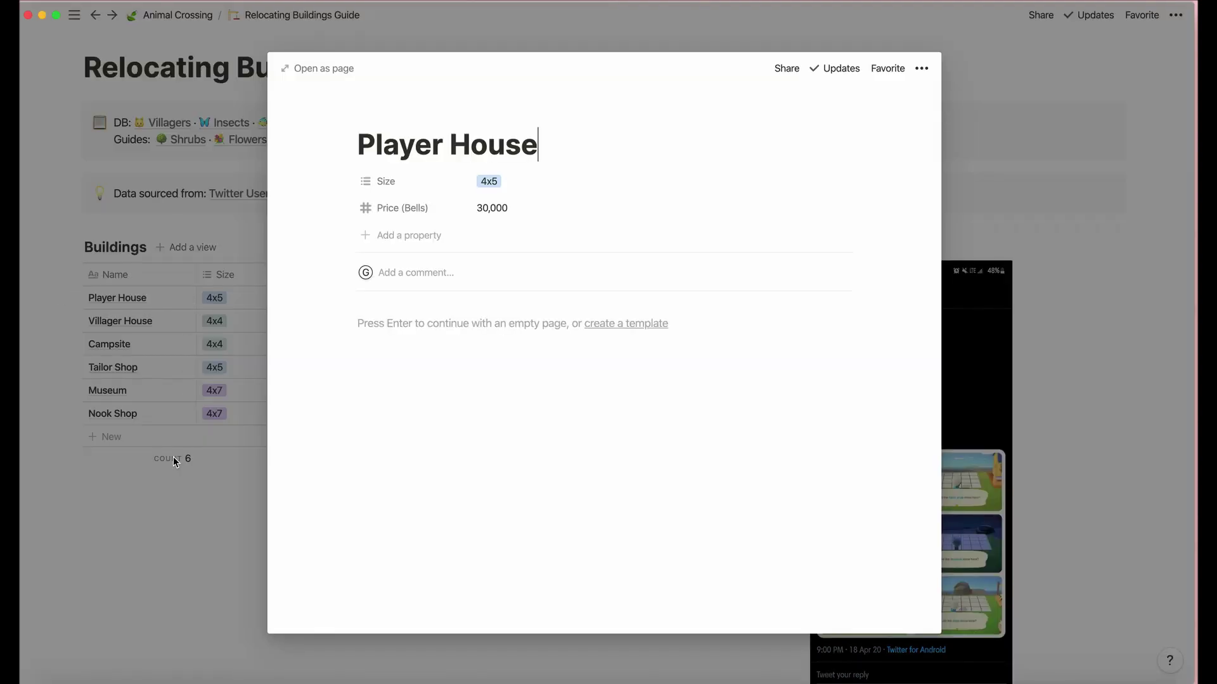
left_click(191, 500)
scroll(247, 277, "up", 1)
scroll(247, 276, "up", 1)
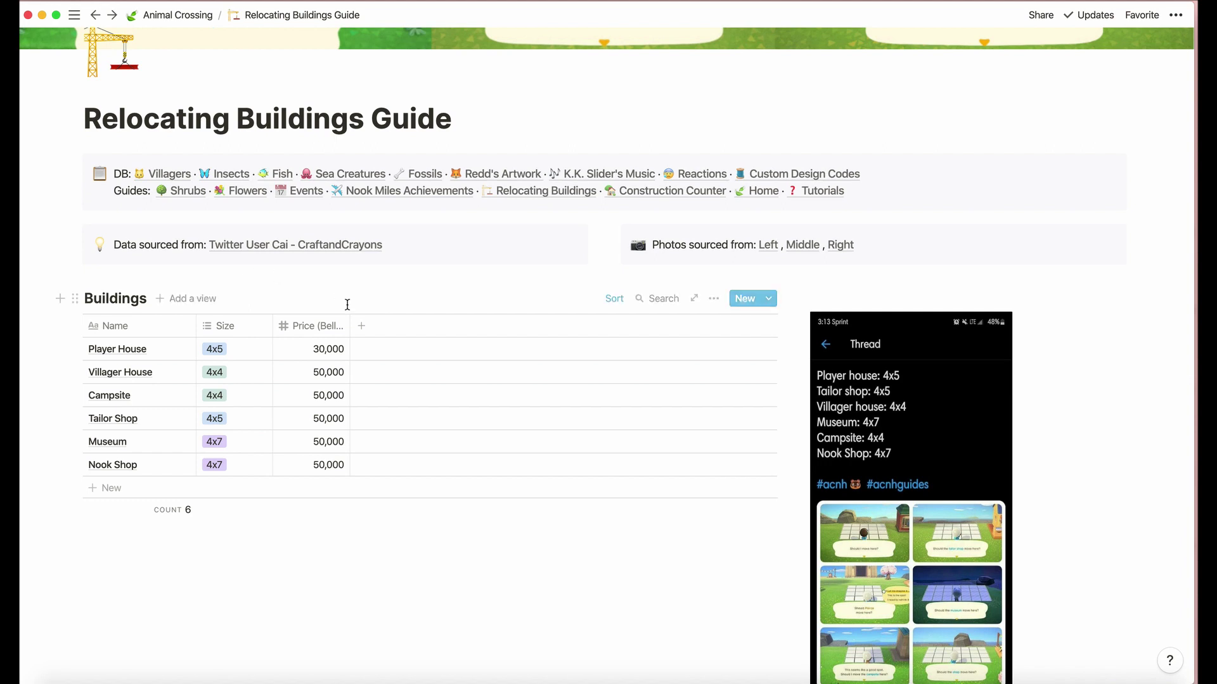
scroll(499, 429, "down", 3)
scroll(498, 429, "up", 6)
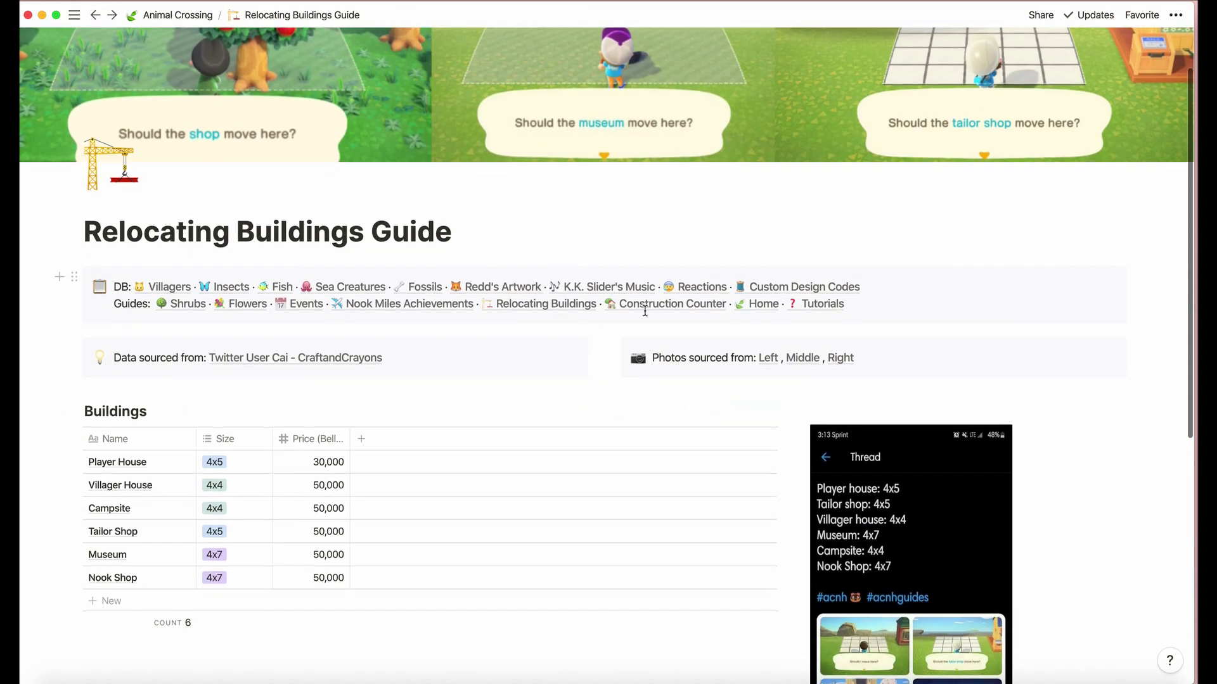
Step: Go to the Construction Counter Guide and look over the Construction table in its Show All view
left_click(645, 311)
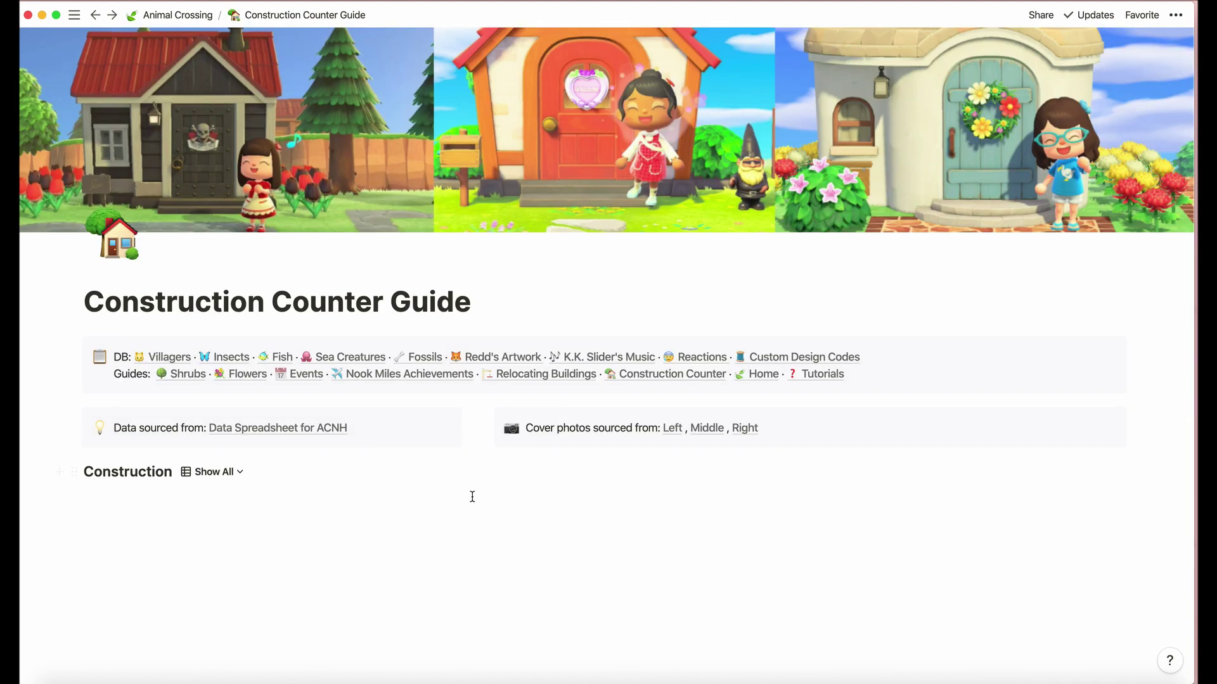
scroll(473, 497, "down", 1)
scroll(252, 586, "down", 3)
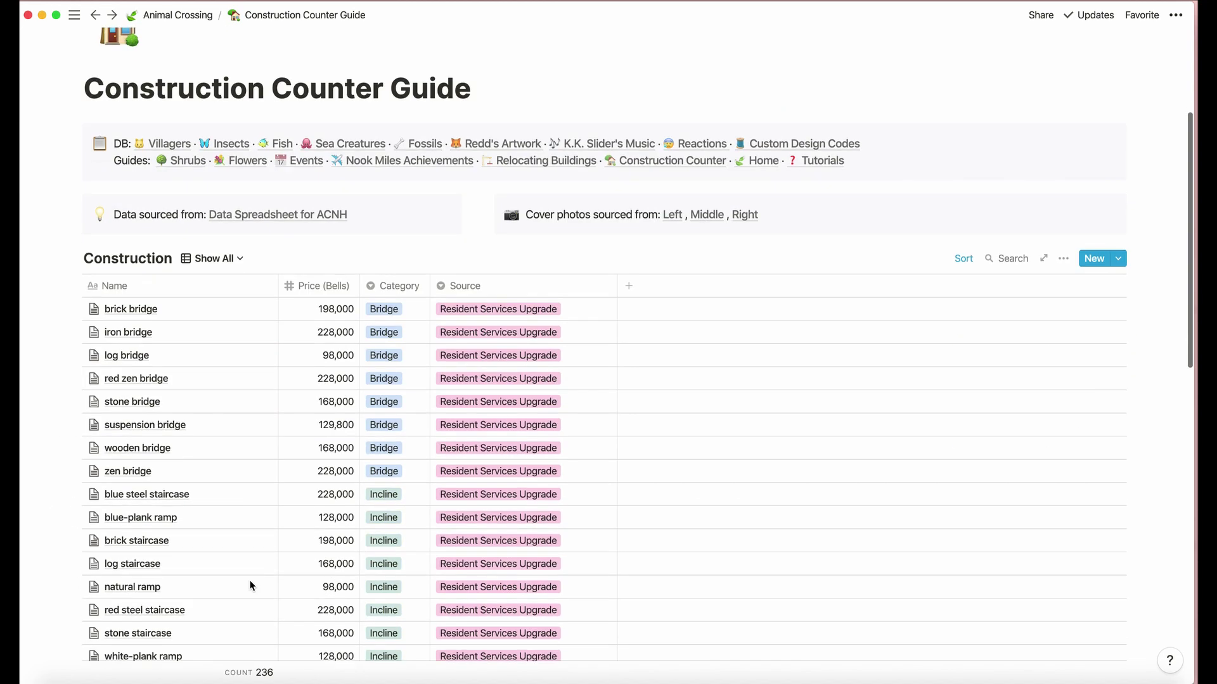
Step: Show the Construction database in its Bridges gallery view, followed by its Inclines gallery view
left_click(214, 258)
left_click(221, 332)
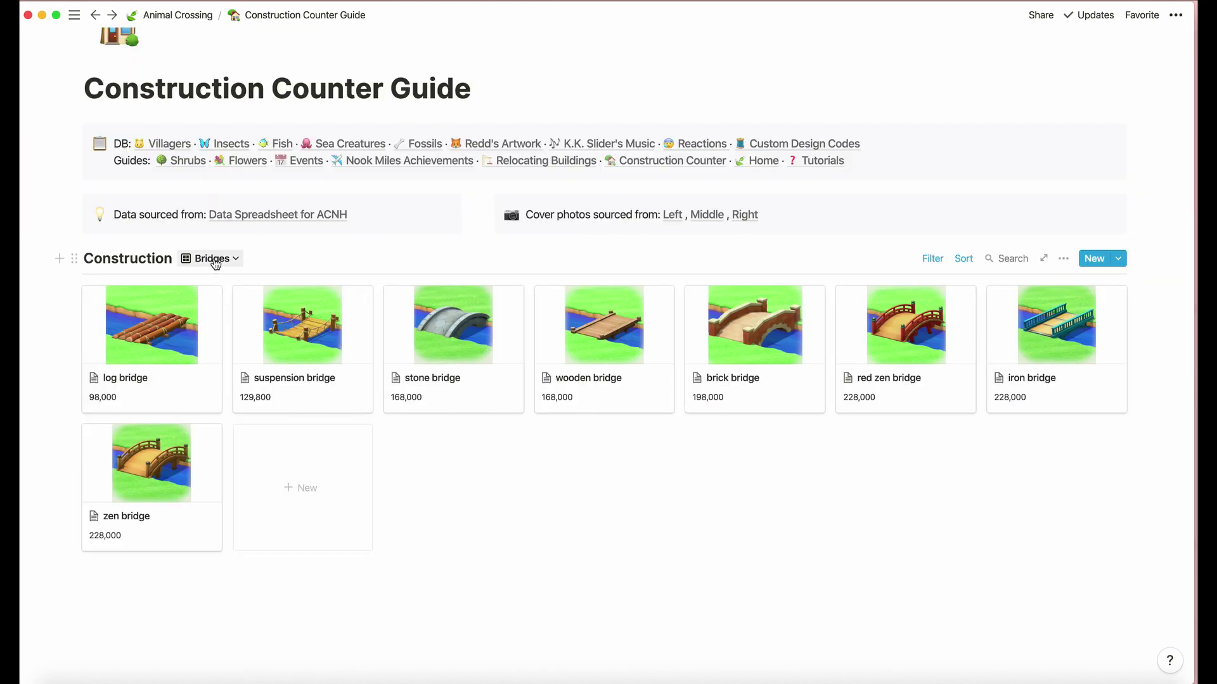
left_click(214, 259)
left_click(209, 348)
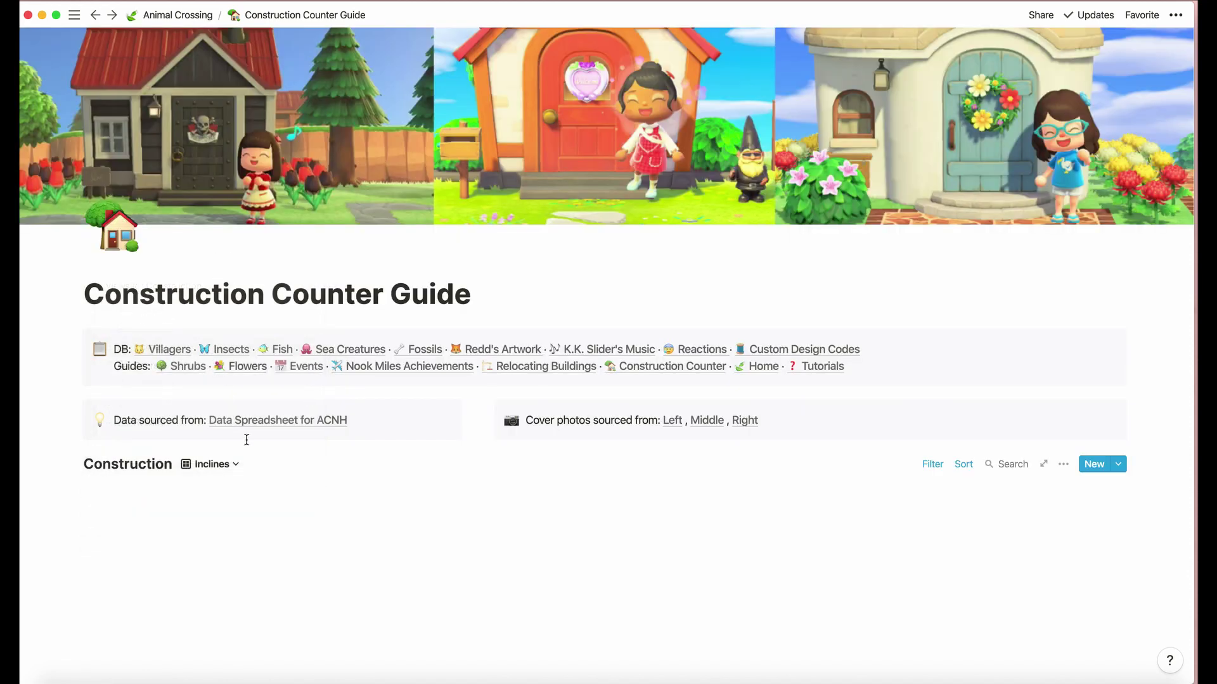
scroll(263, 494, "down", 4)
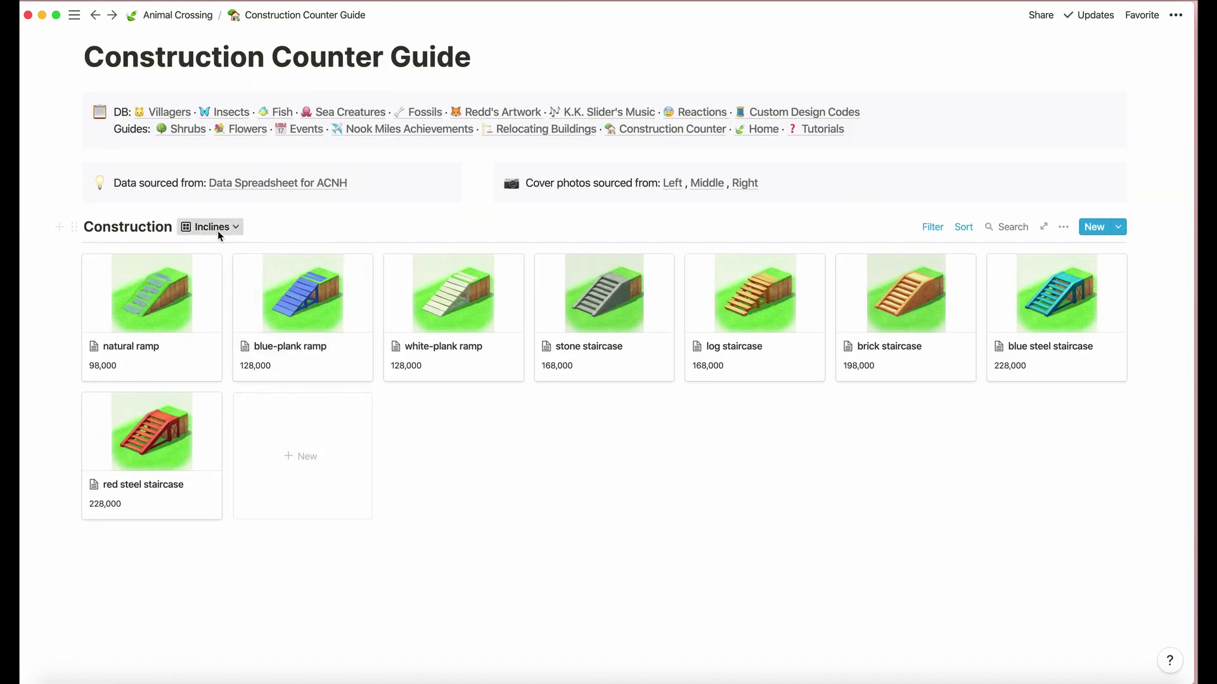
Step: Switch the Construction database to its Show All view and look over the roofing, siding, mailbox and door entries
left_click(218, 227)
left_click(217, 275)
scroll(244, 412, "down", 1)
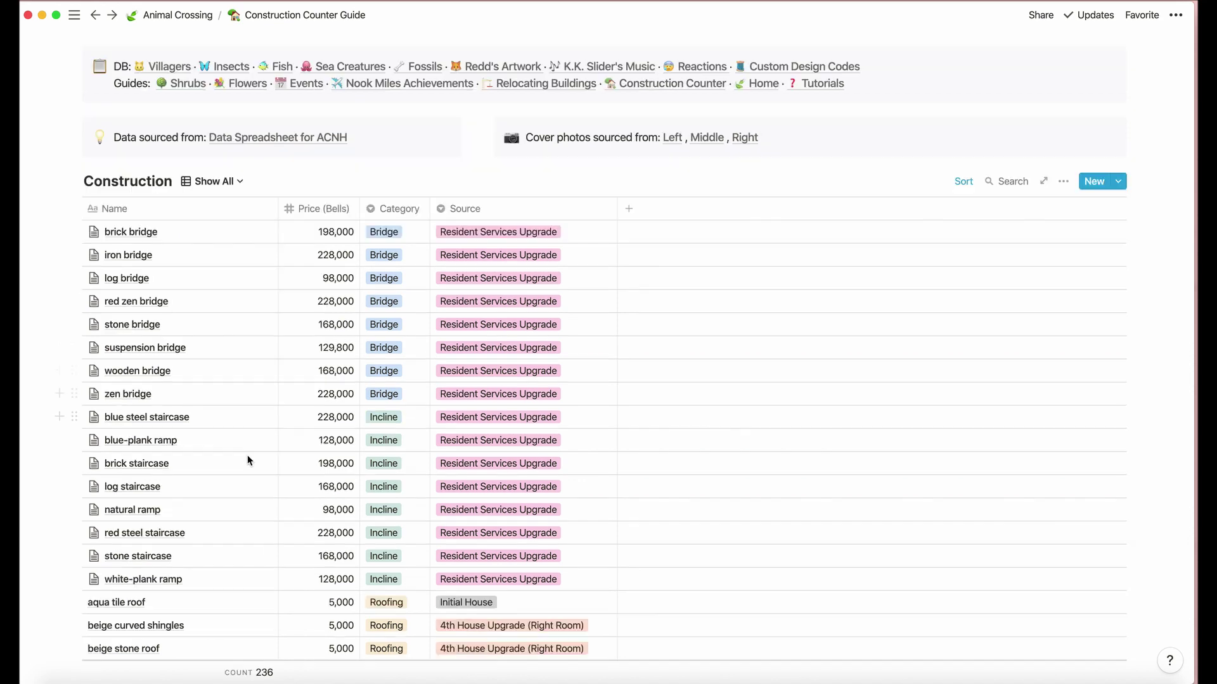
scroll(247, 455, "down", 15)
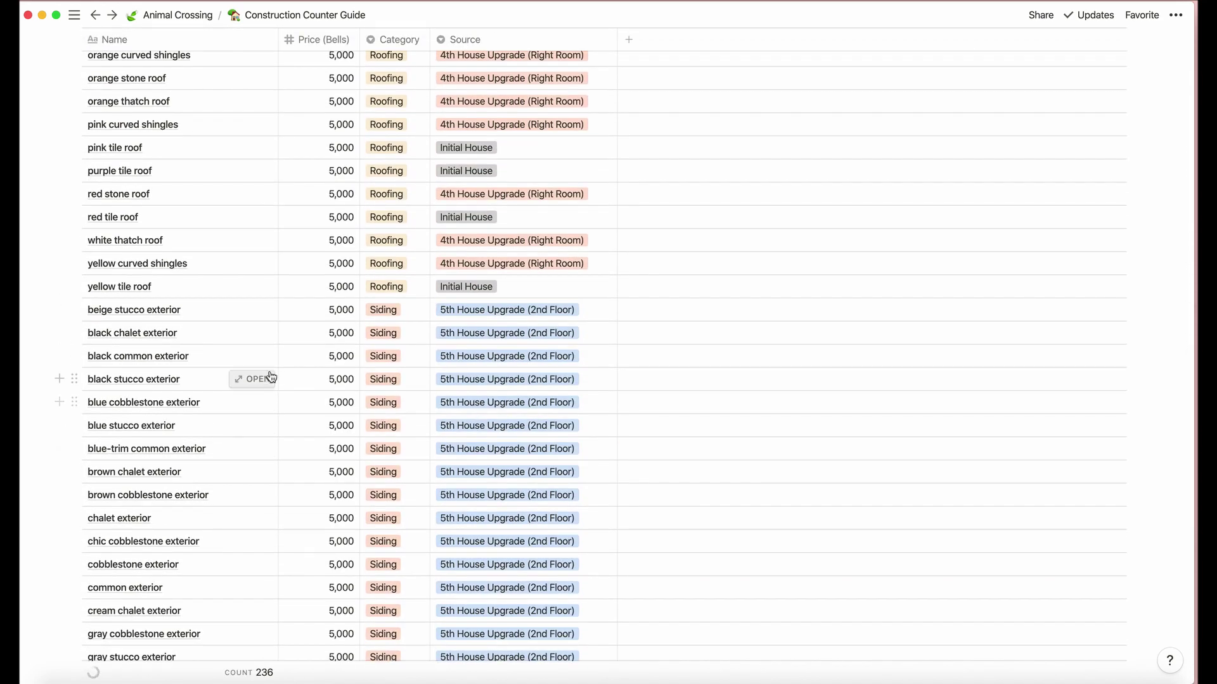
left_click(260, 357)
left_click(227, 355)
scroll(246, 544, "down", 20)
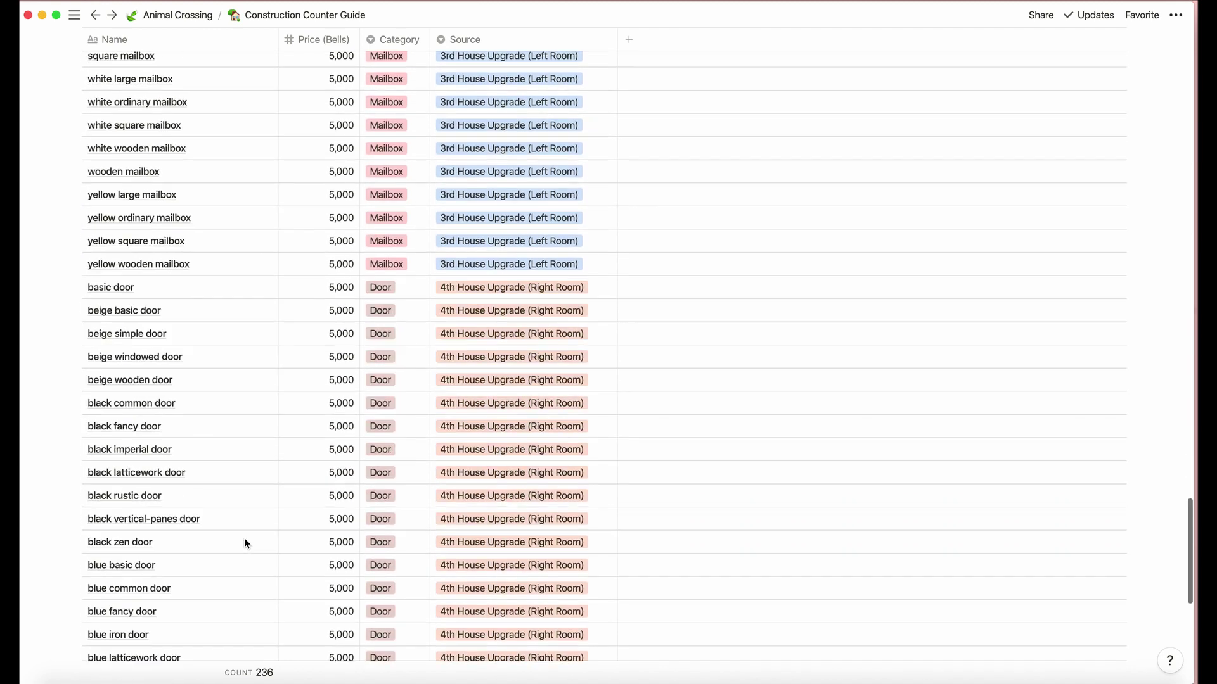
scroll(245, 538, "up", 20)
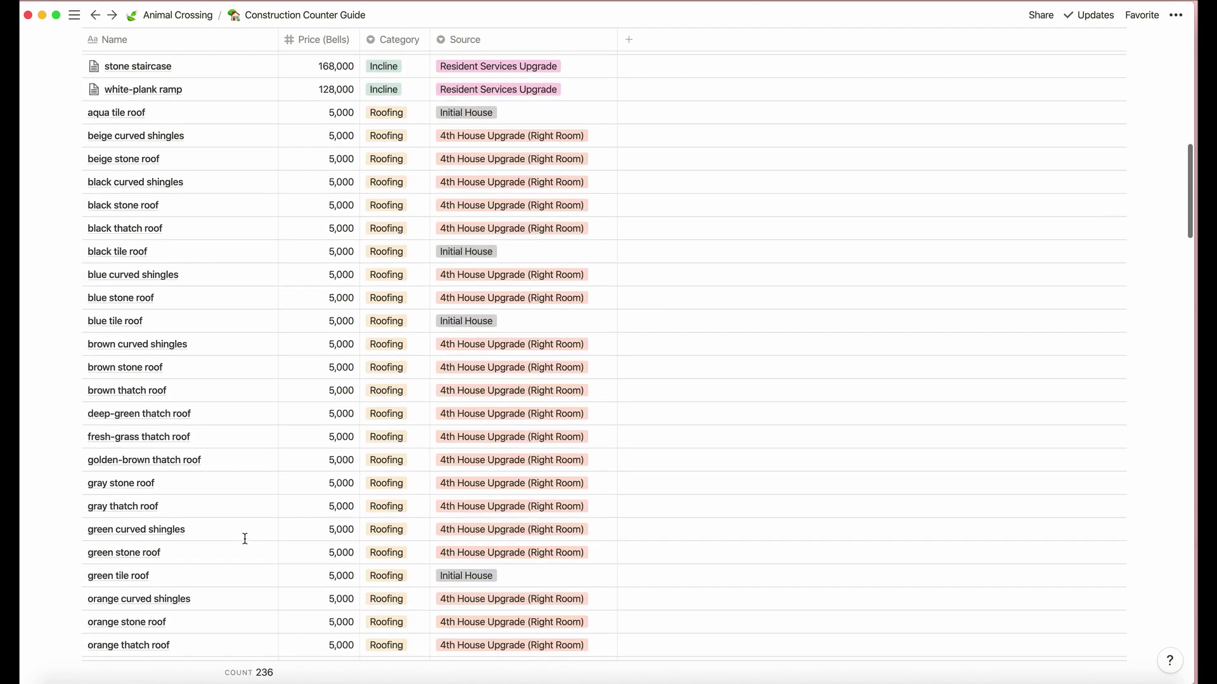
scroll(245, 538, "up", 10)
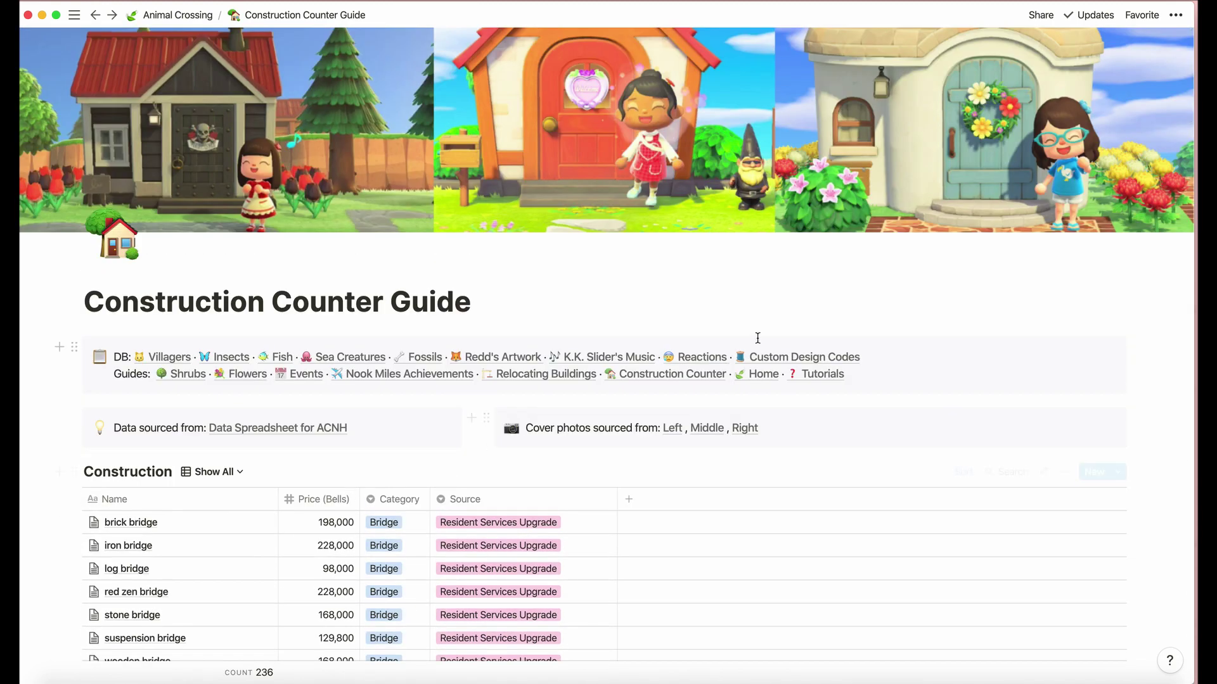
Step: Return to the Animal Crossing home page and look over its lists of databases and guides
left_click(751, 376)
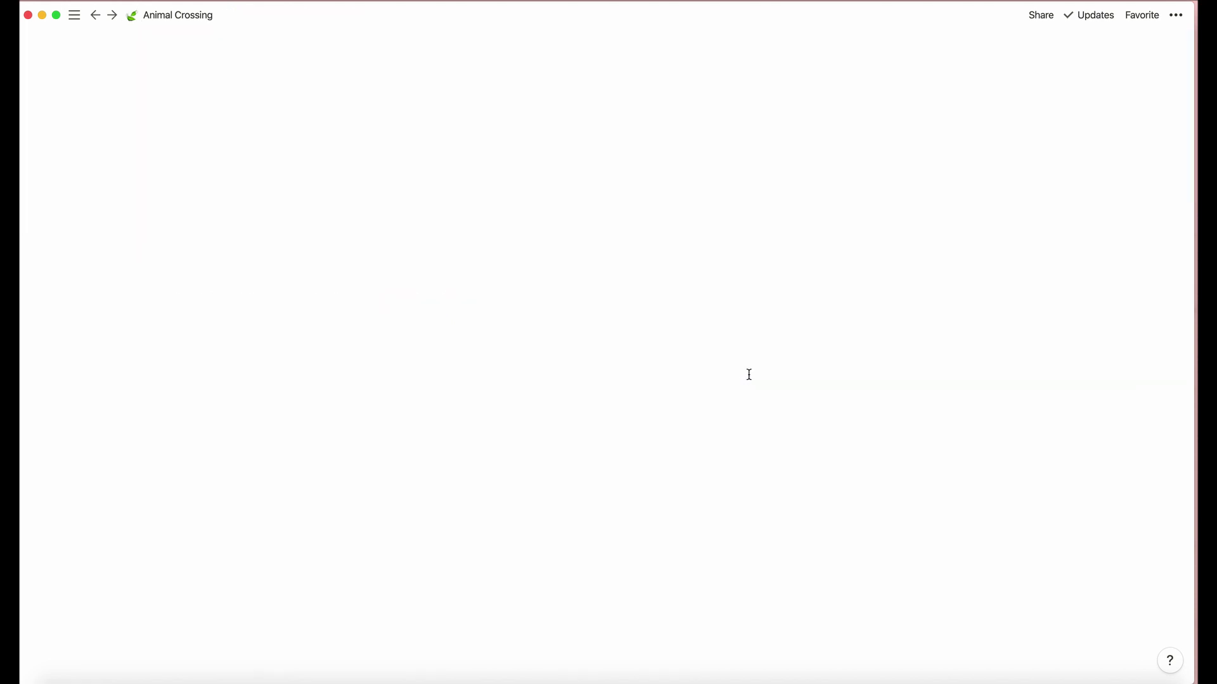
scroll(722, 474, "down", 2)
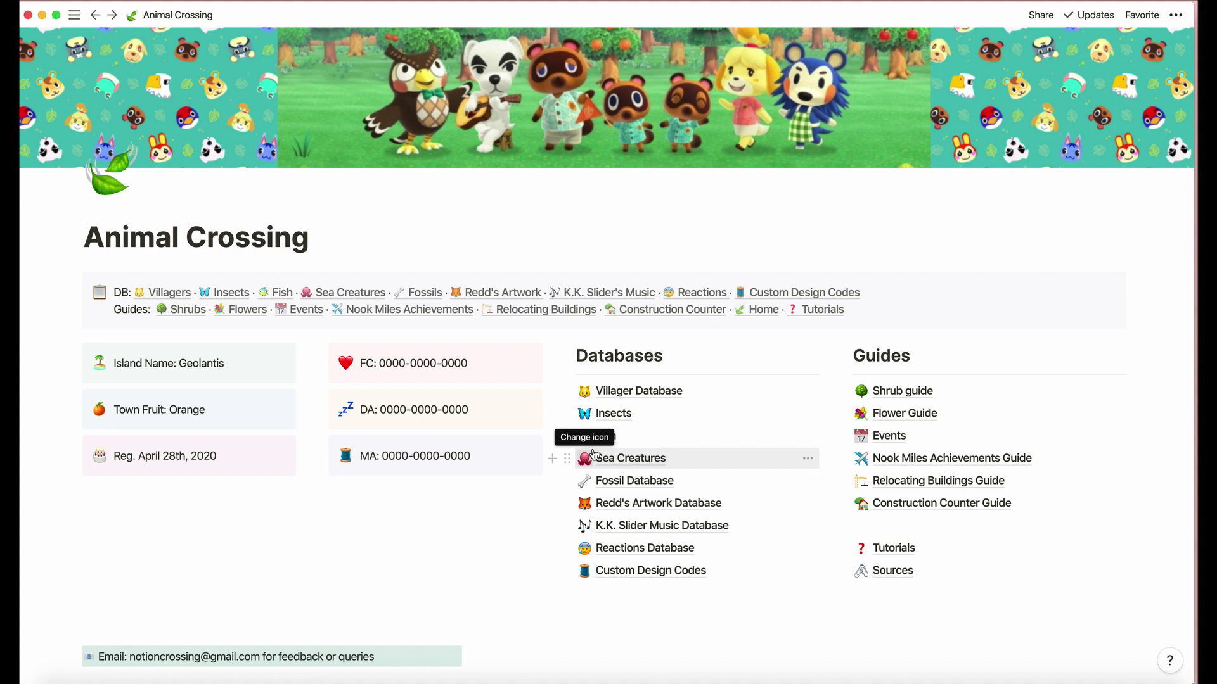
scroll(596, 455, "up", 2)
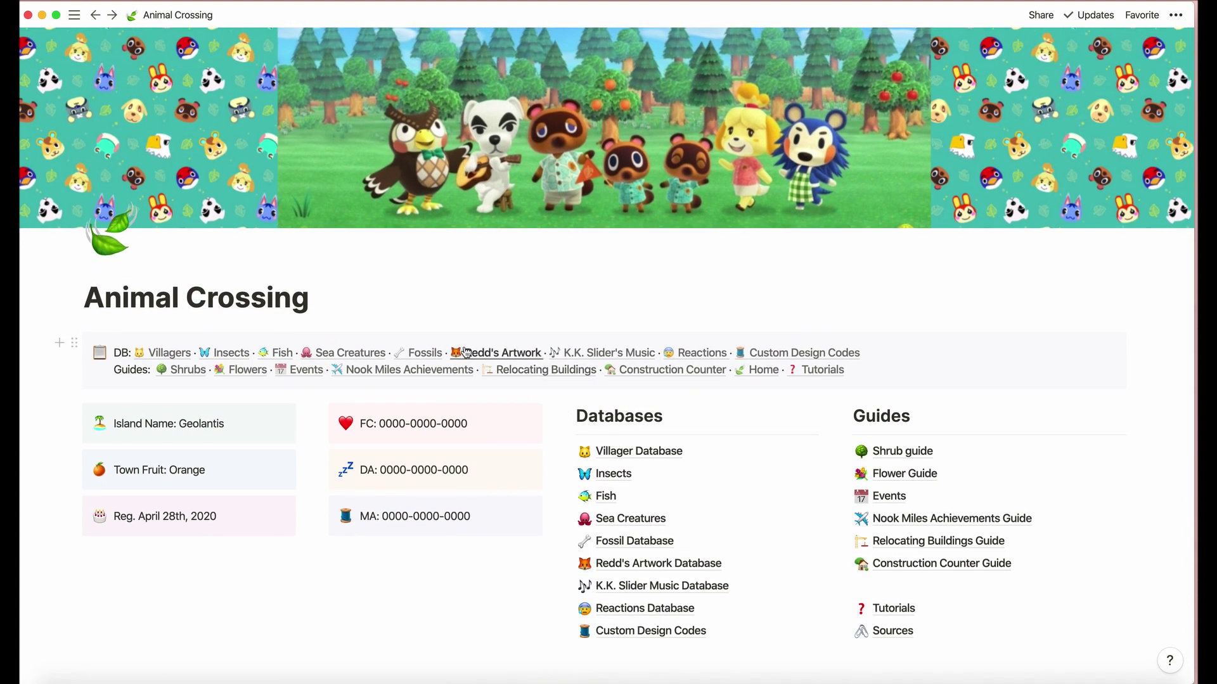
Step: Visit the Villagers, Insects, Fish and Redd's Artwork pages through the shared navigation links, ending back on the home page
left_click(156, 358)
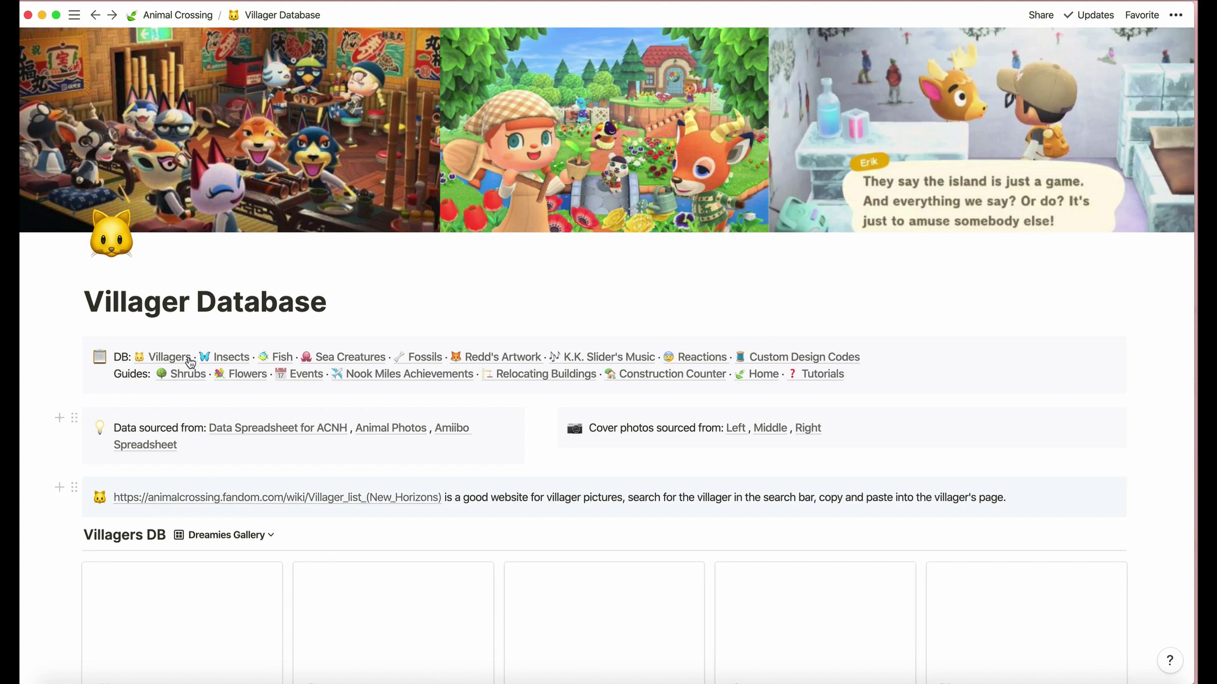
left_click(236, 360)
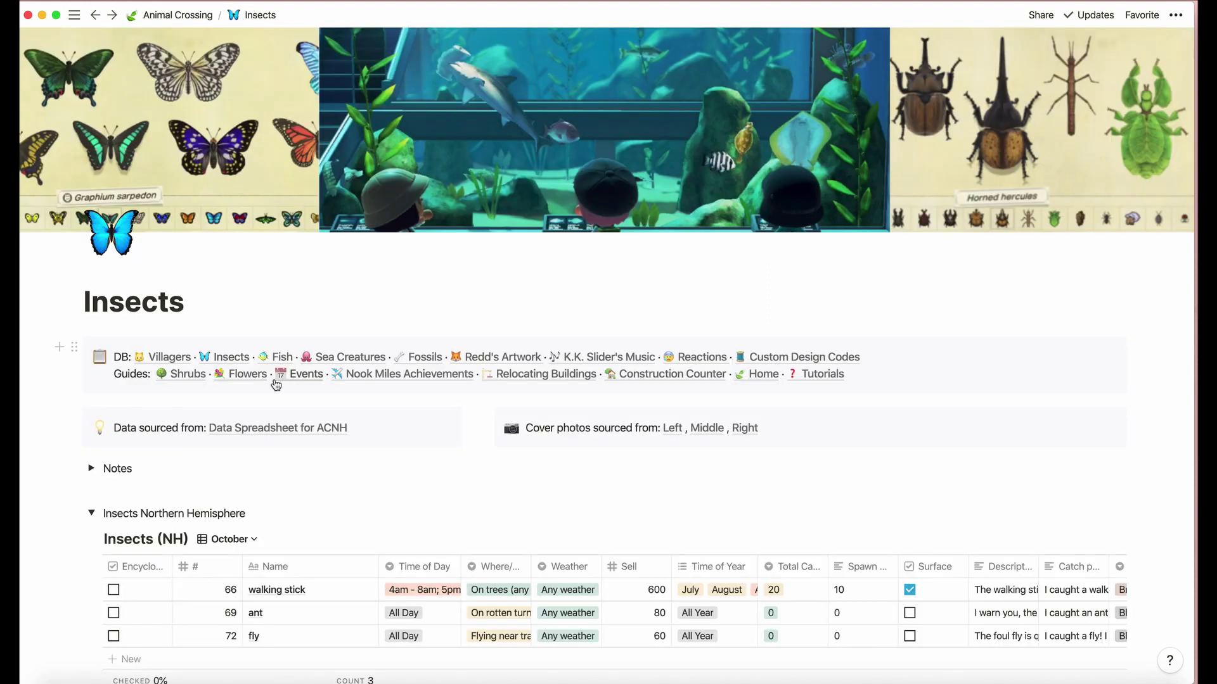
left_click(283, 359)
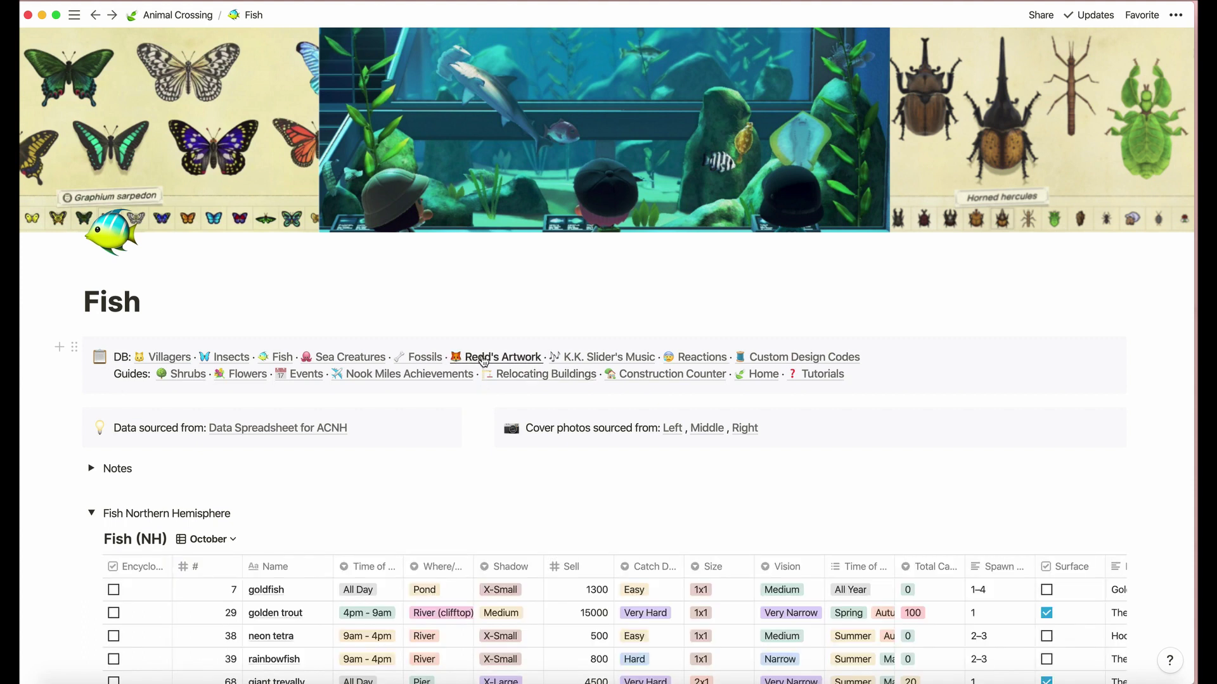
left_click(484, 360)
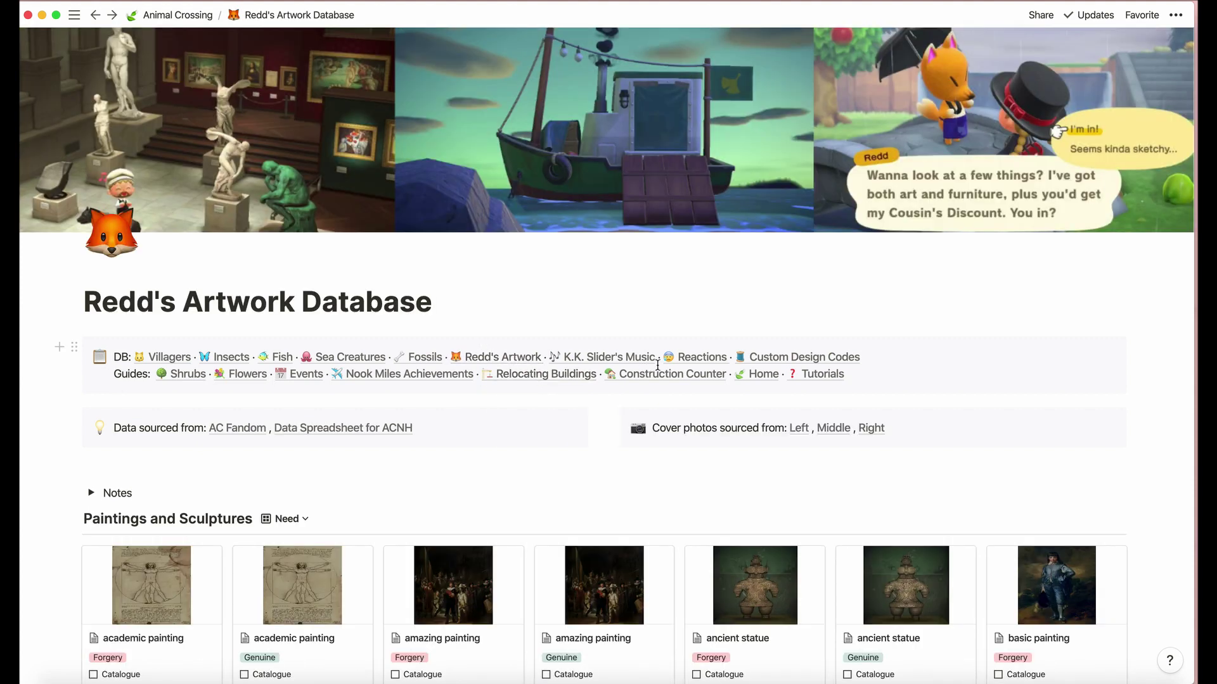
left_click(762, 375)
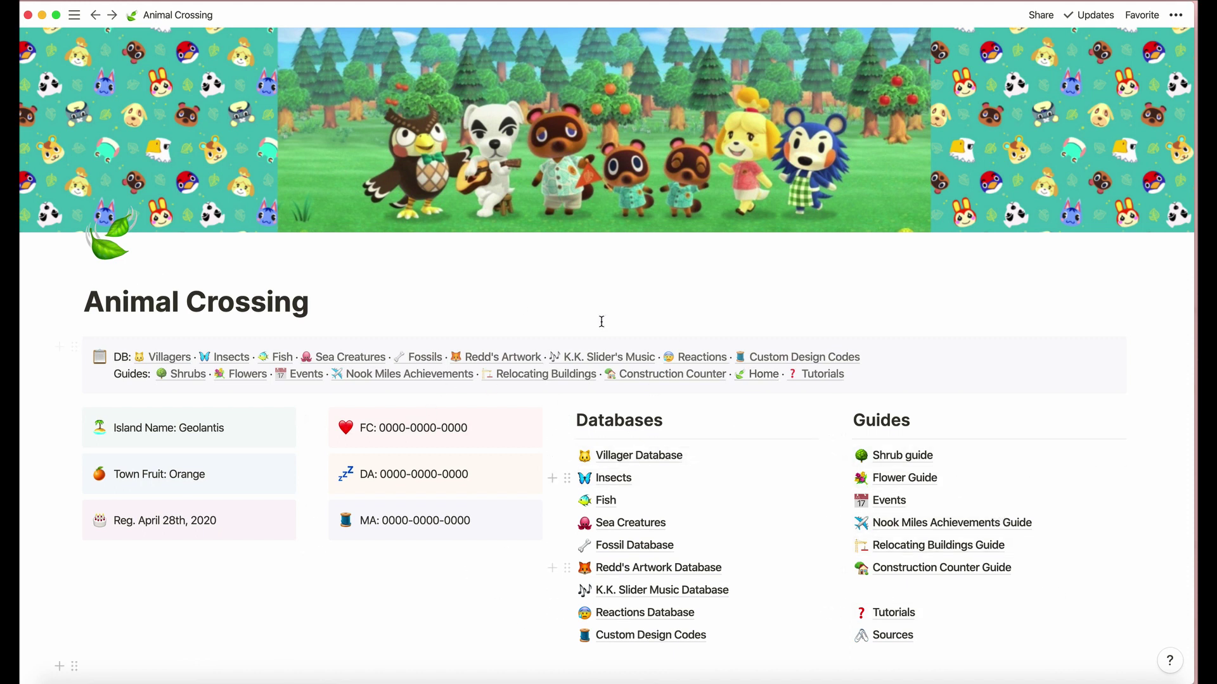
left_click(383, 594)
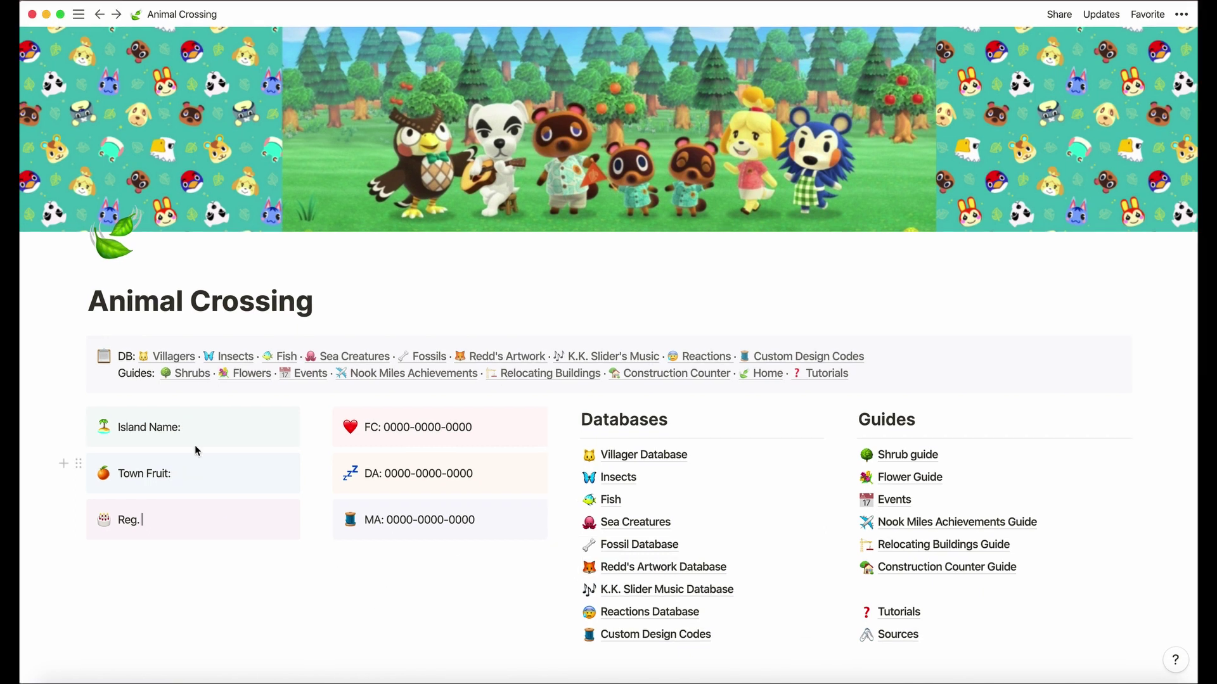
Step: Enter Geolantis as the island name in the home page's Island Name callout
left_click(204, 432)
type("Ge")
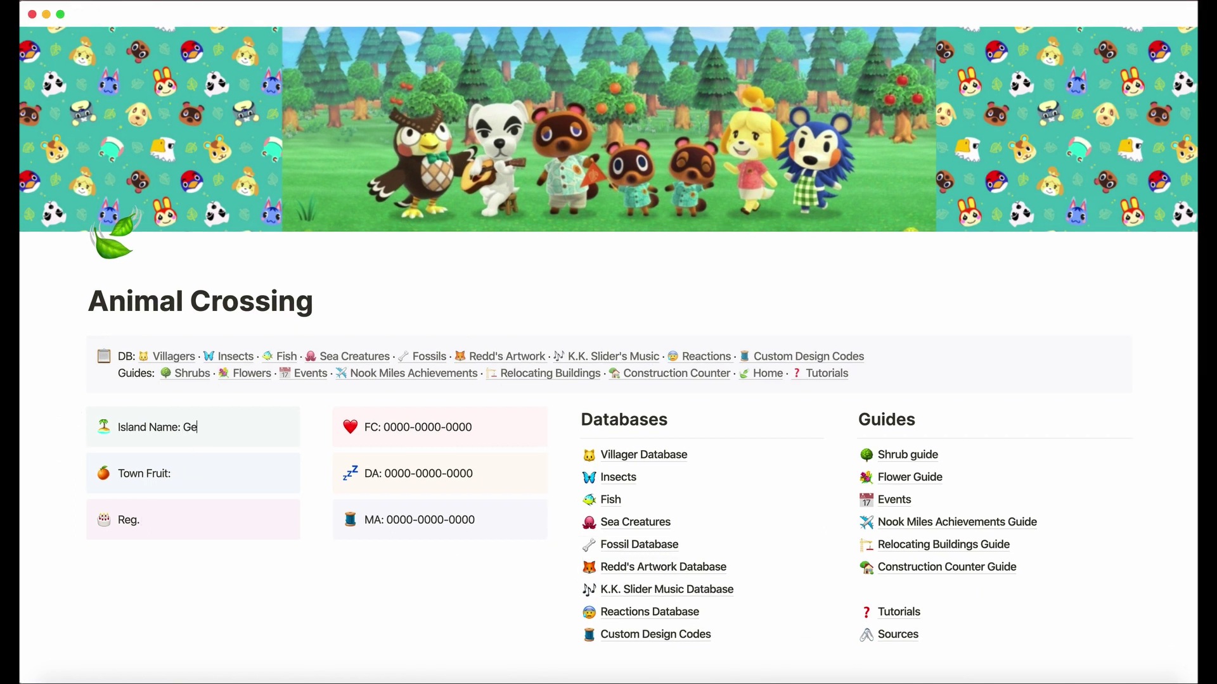
type("olantis")
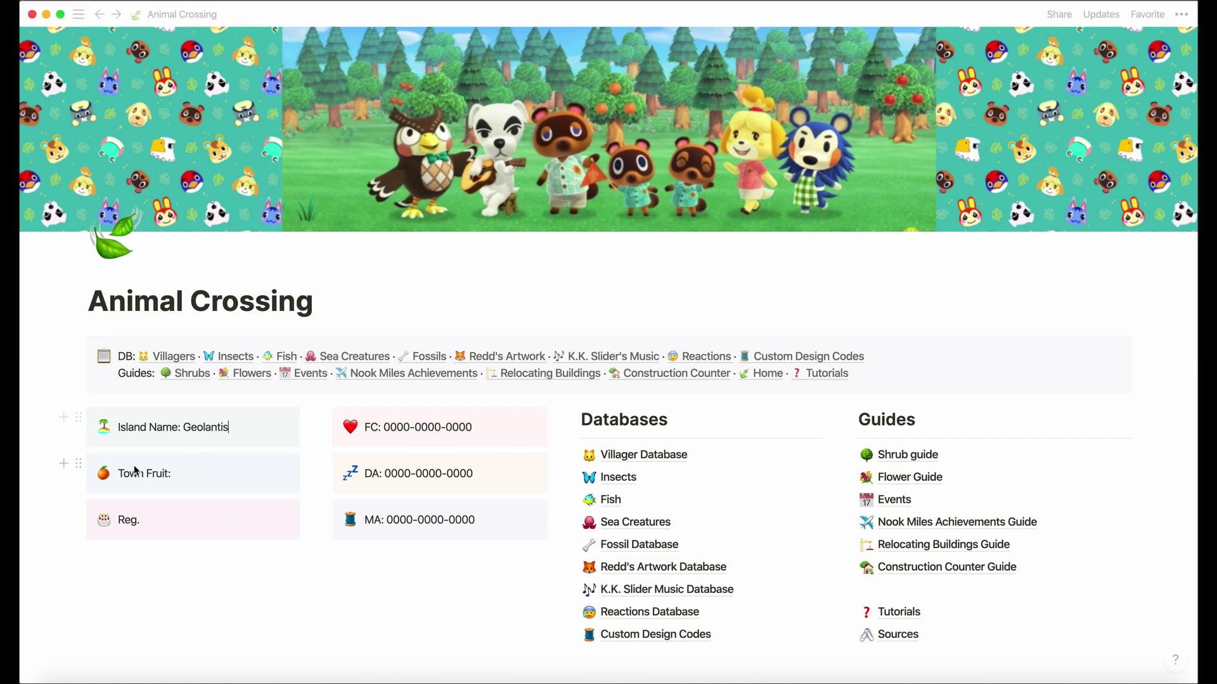
Step: Enter Apple as the town fruit and change that callout's icon to the red apple emoji
left_click(190, 473)
type("Apple")
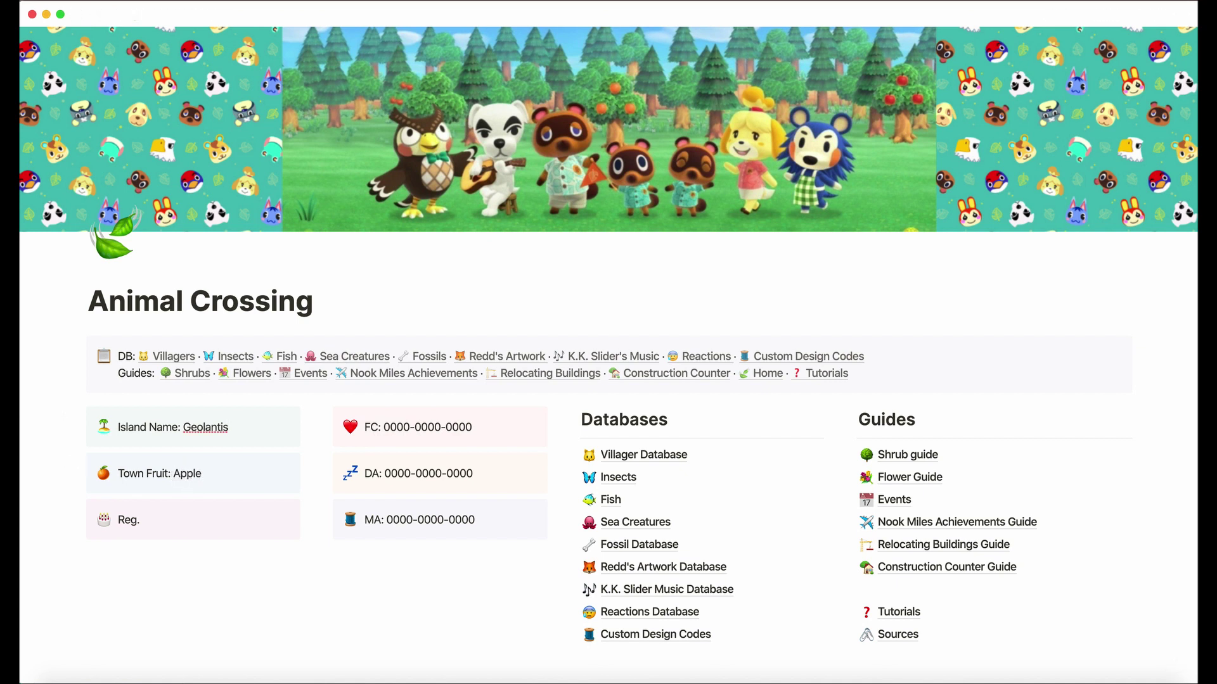
left_click(103, 474)
type("apple")
key("Return")
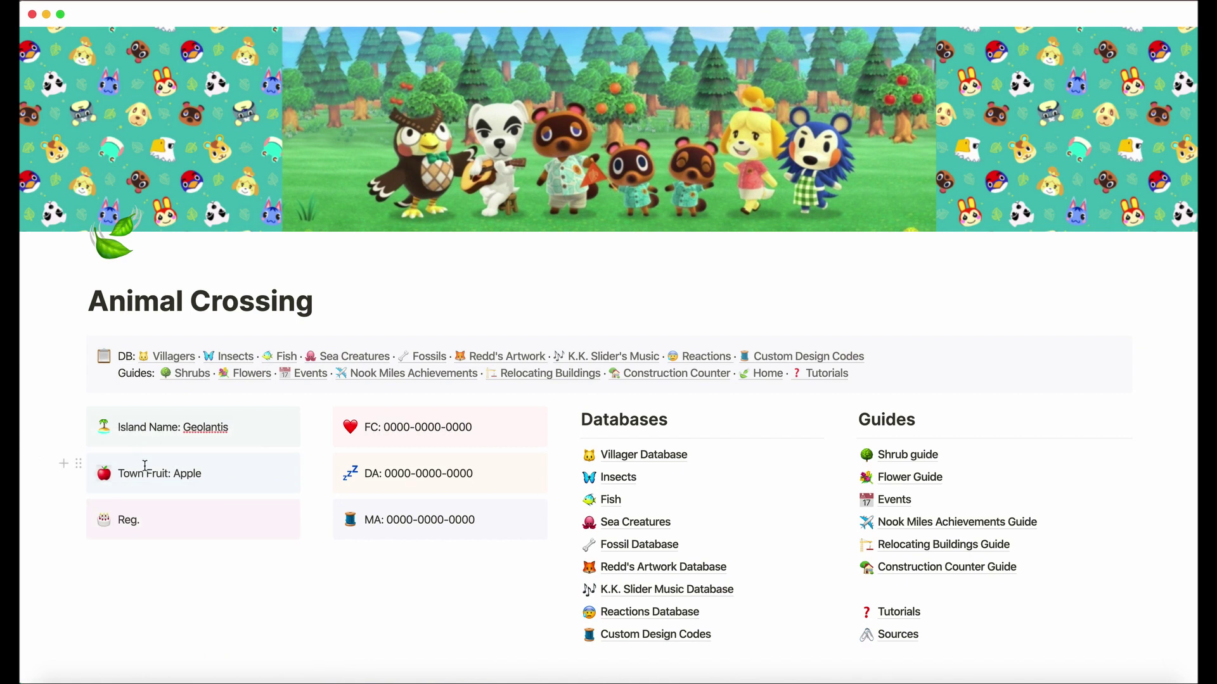
Step: Enter April 29th 2020 as the registration date in the Reg. callout
left_click(183, 523)
type("Apri")
type("l 29th 2020")
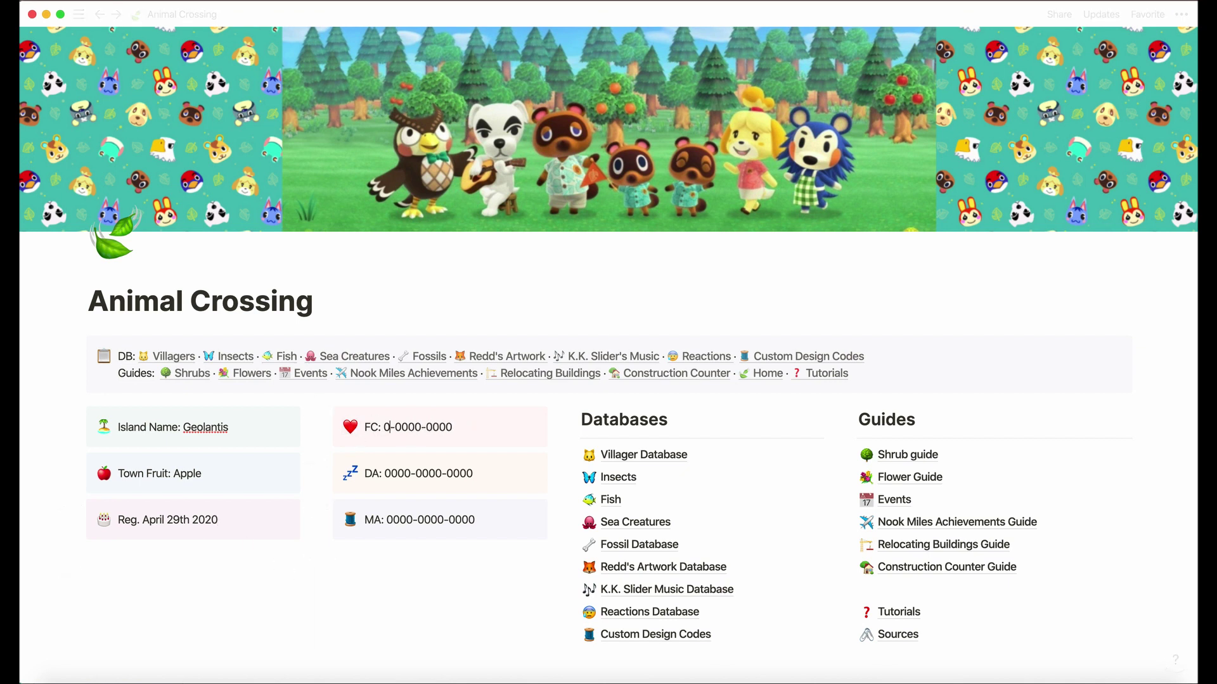
Step: Replace the zero placeholders in the FC callout with the player's friend code
double_click(411, 427)
type("1234")
double_click(426, 429)
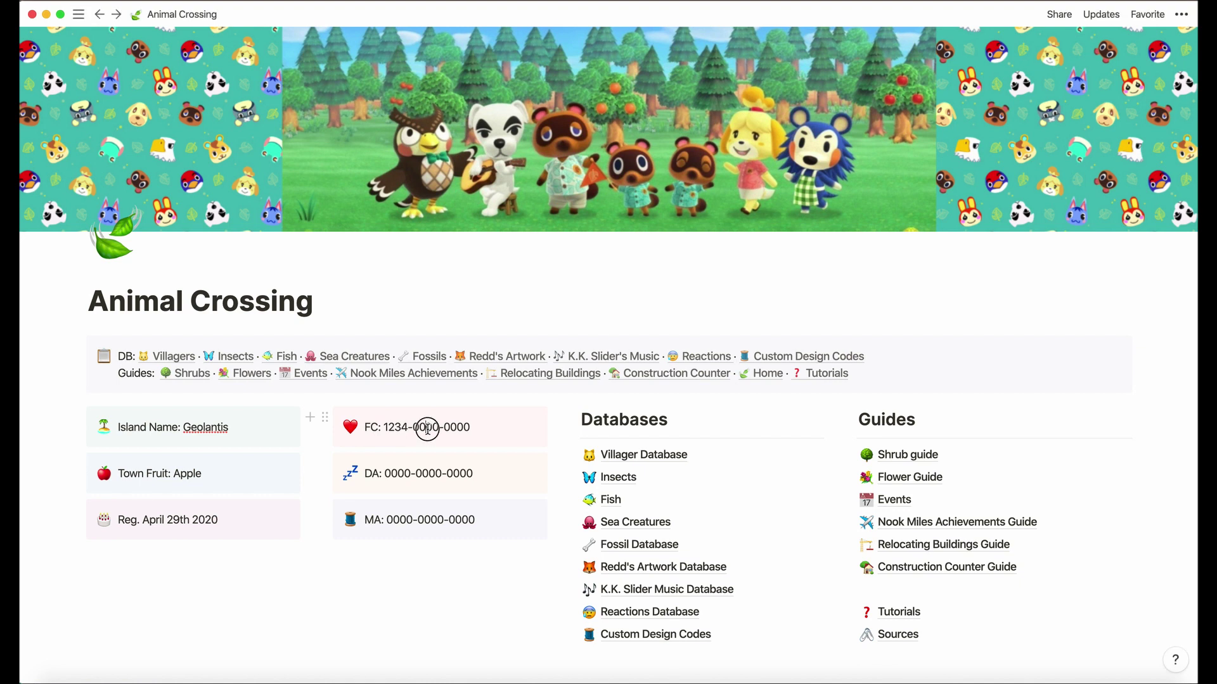
type("5678")
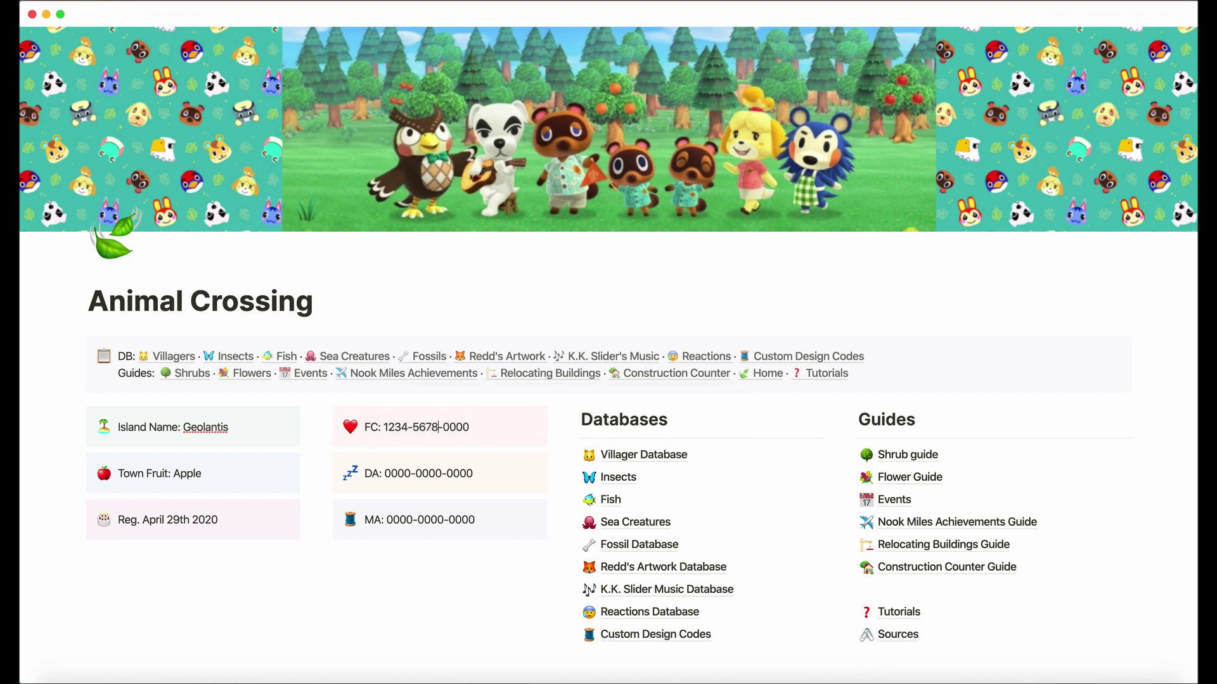
double_click(462, 428)
type("9")
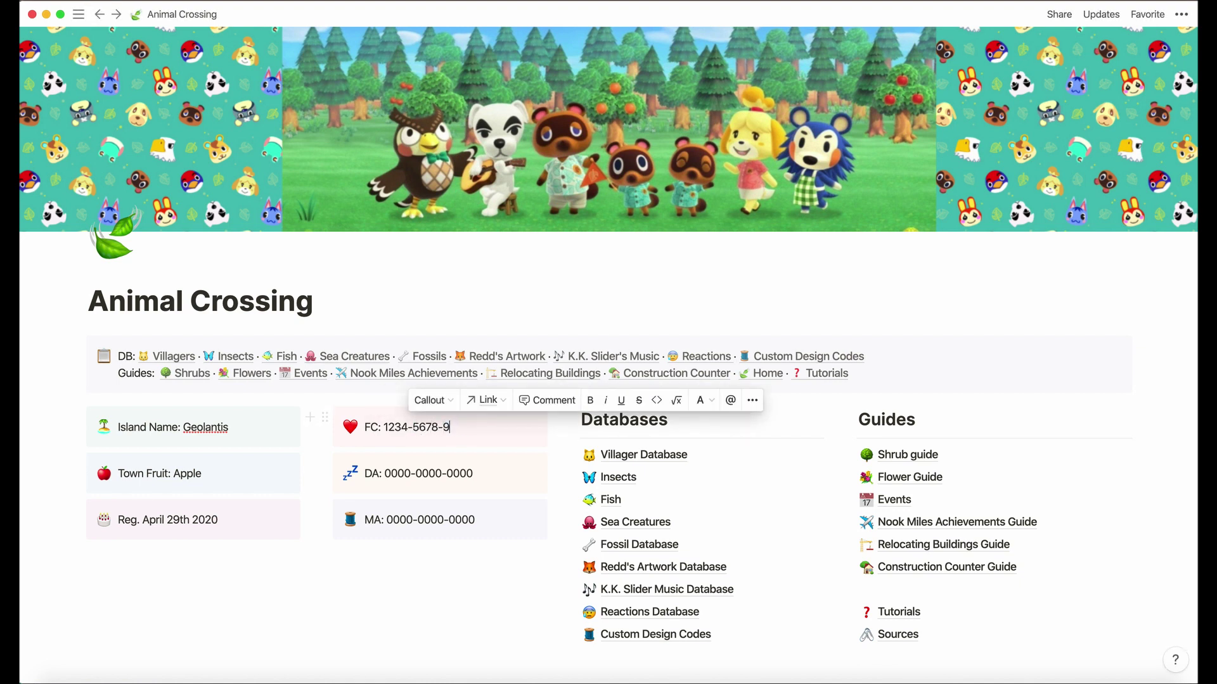